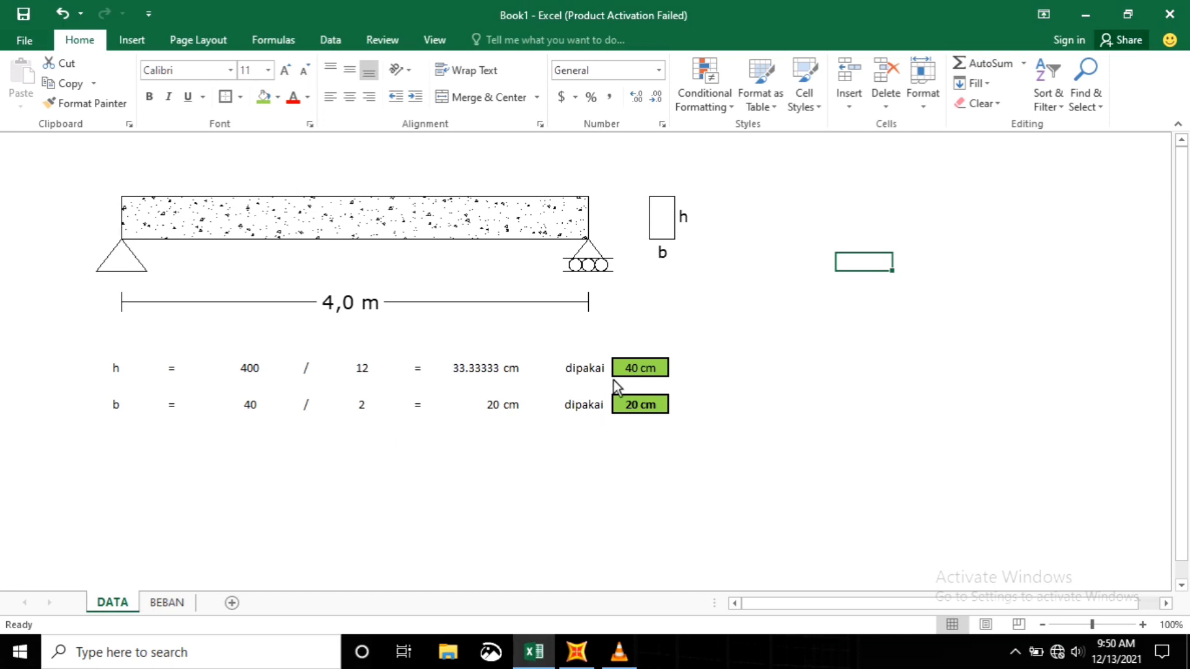
{"action": "left_click", "coordinate": [720, 285]}
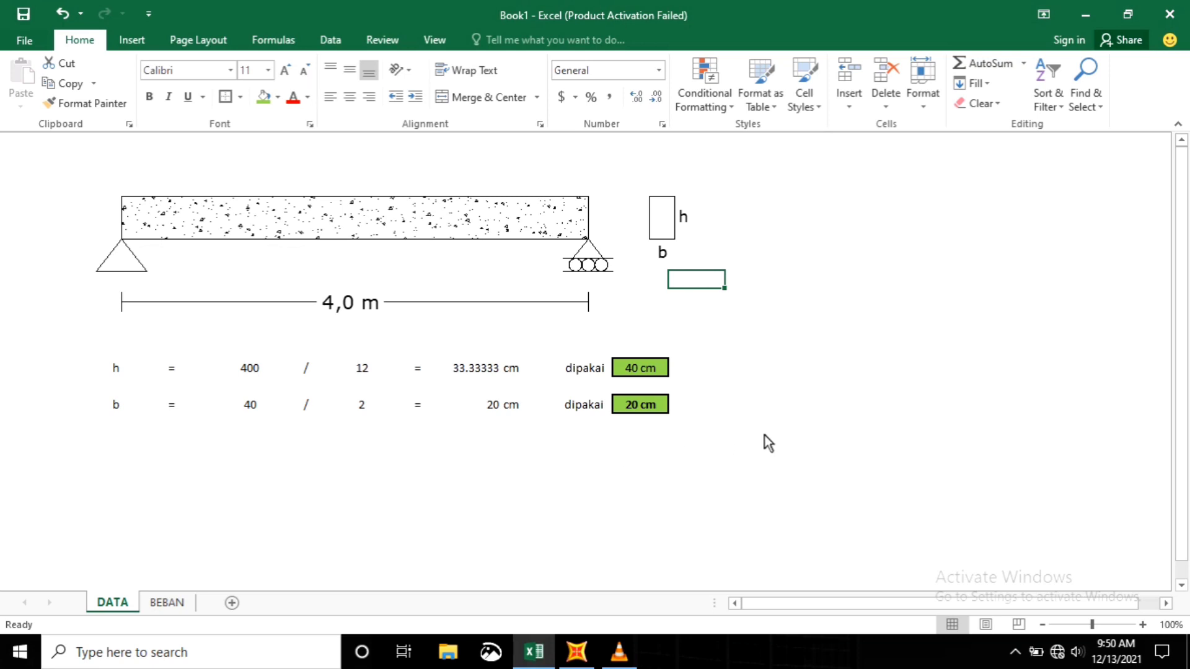
{"action": "left_click", "coordinate": [794, 420]}
{"action": "left_click", "coordinate": [959, 532]}
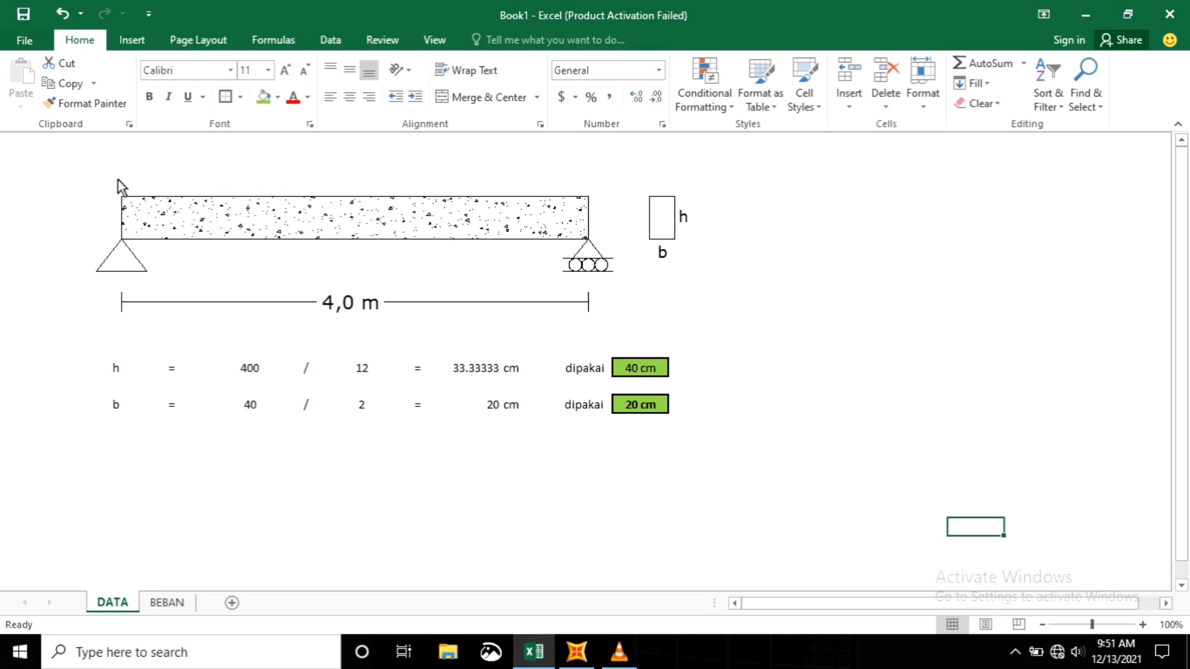
{"action": "mouse_move", "coordinate": [66, 166]}
{"action": "left_mouse_down"}
{"action": "mouse_move", "coordinate": [321, 278]}
{"action": "mouse_move", "coordinate": [796, 436]}
{"action": "mouse_move", "coordinate": [713, 450]}
{"action": "left_mouse_up"}
{"action": "left_click", "coordinate": [813, 387]}
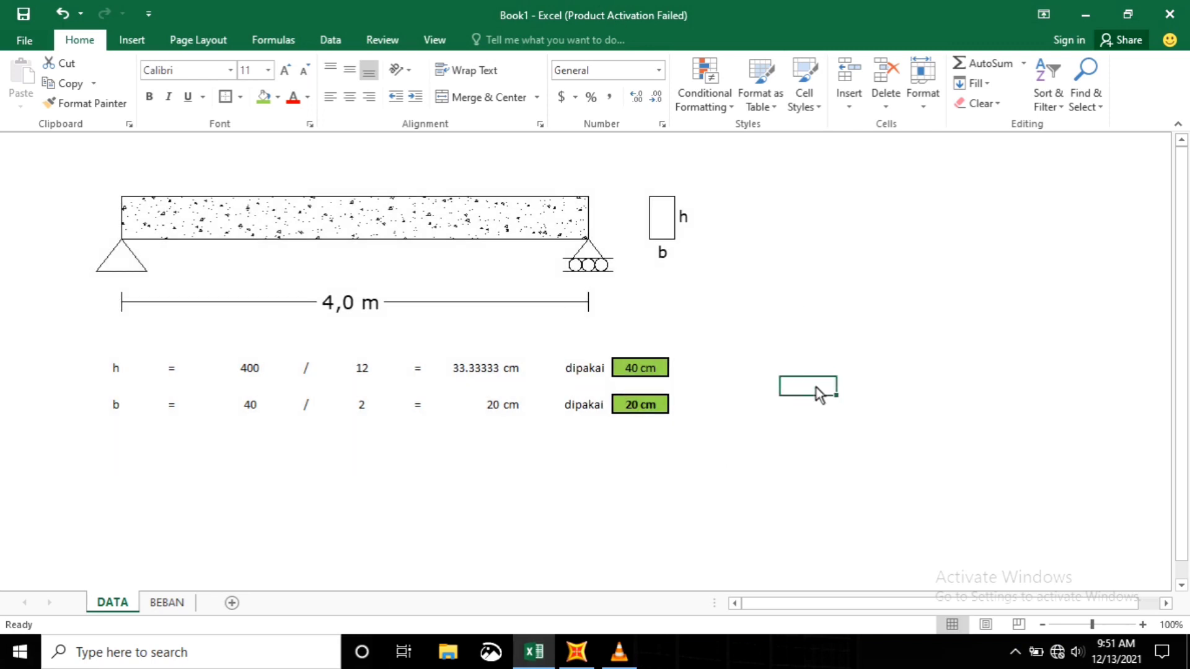
- Nudge the beam diagram picture slightly, keeping it above the h and b calculations
{"action": "left_click_drag", "start_coordinate": [76, 180], "coordinate": [120, 191]}
{"action": "left_click", "coordinate": [812, 298]}
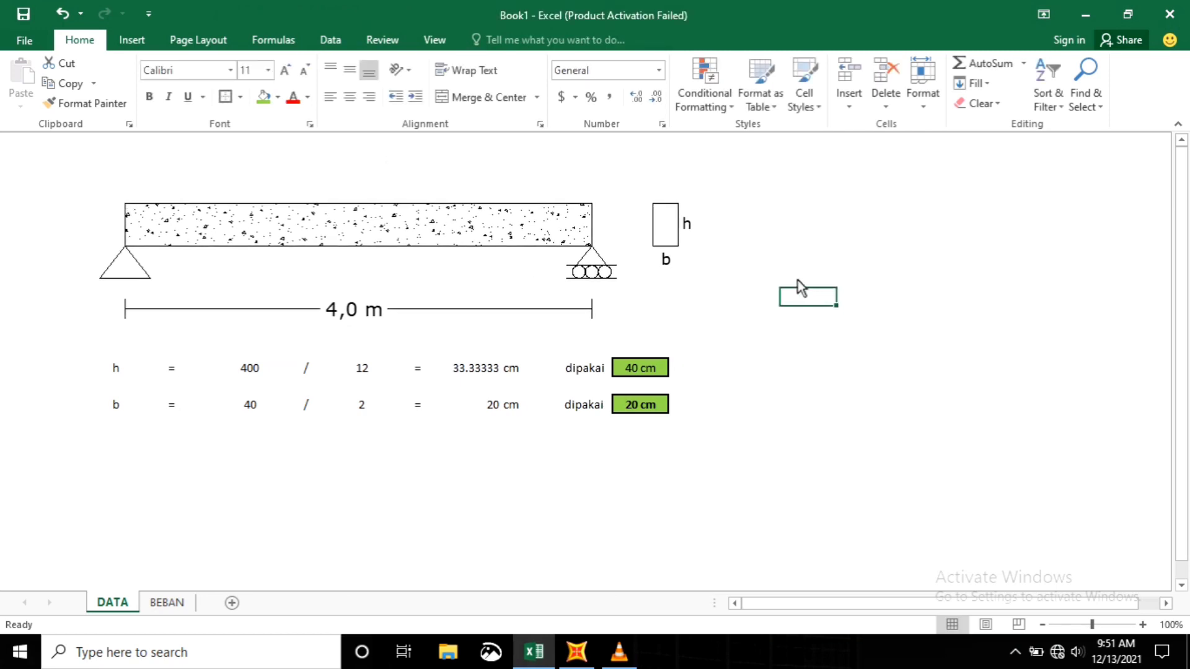
{"action": "left_click", "coordinate": [334, 197]}
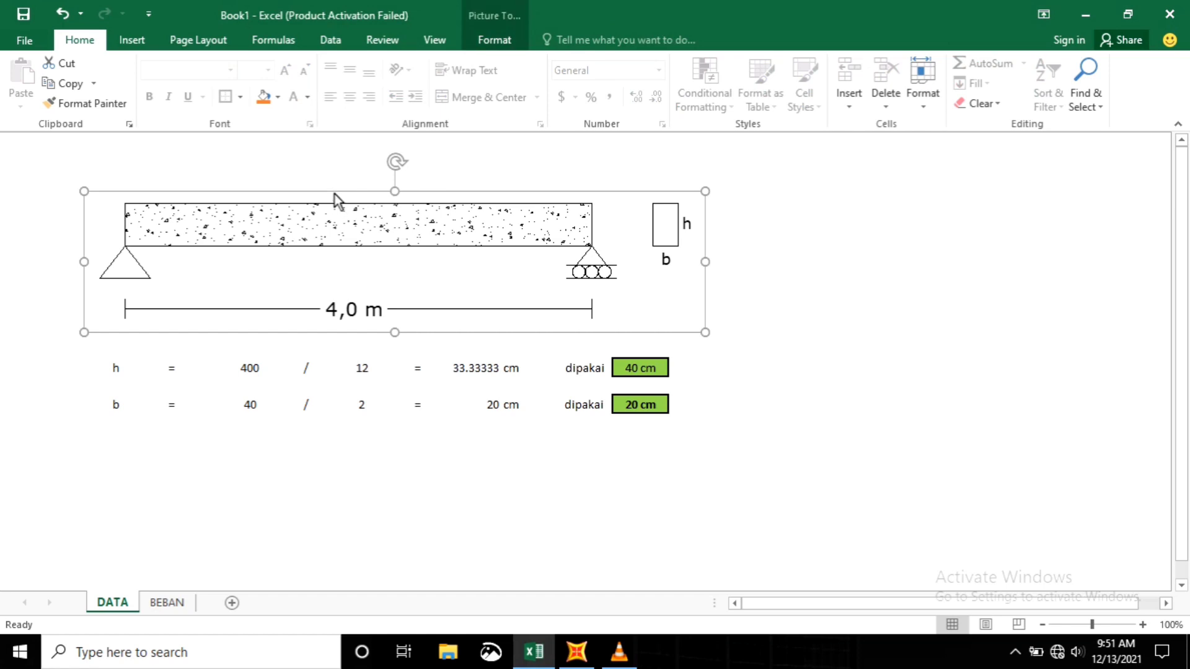
{"action": "left_click_drag", "start_coordinate": [334, 191], "coordinate": [336, 189]}
{"action": "left_click", "coordinate": [975, 340]}
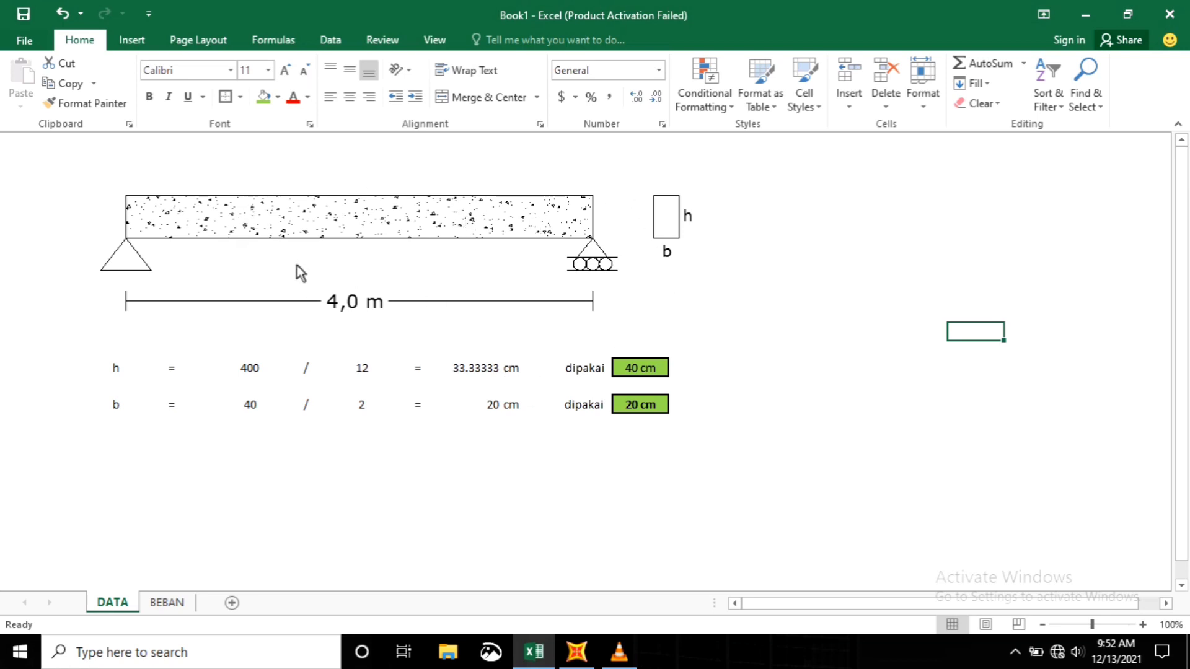
- Review the wall dead load and live load calculations on the BEBAN sheet and return to the DATA sheet
{"action": "left_click", "coordinate": [184, 601]}
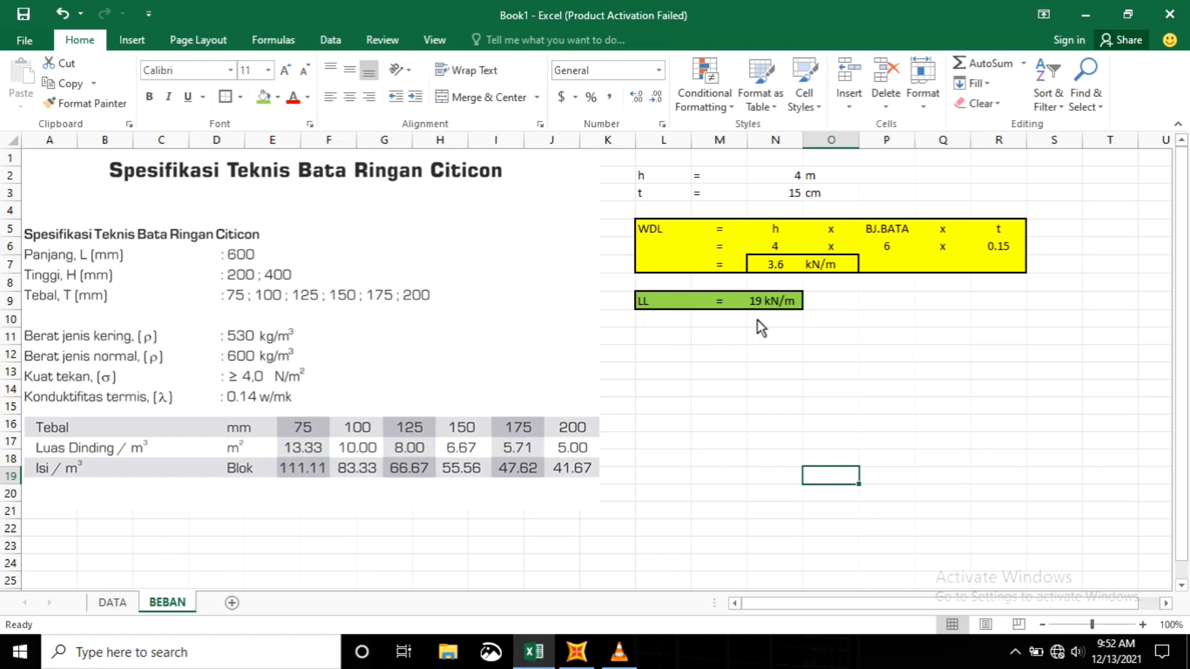
{"action": "left_click", "coordinate": [114, 604]}
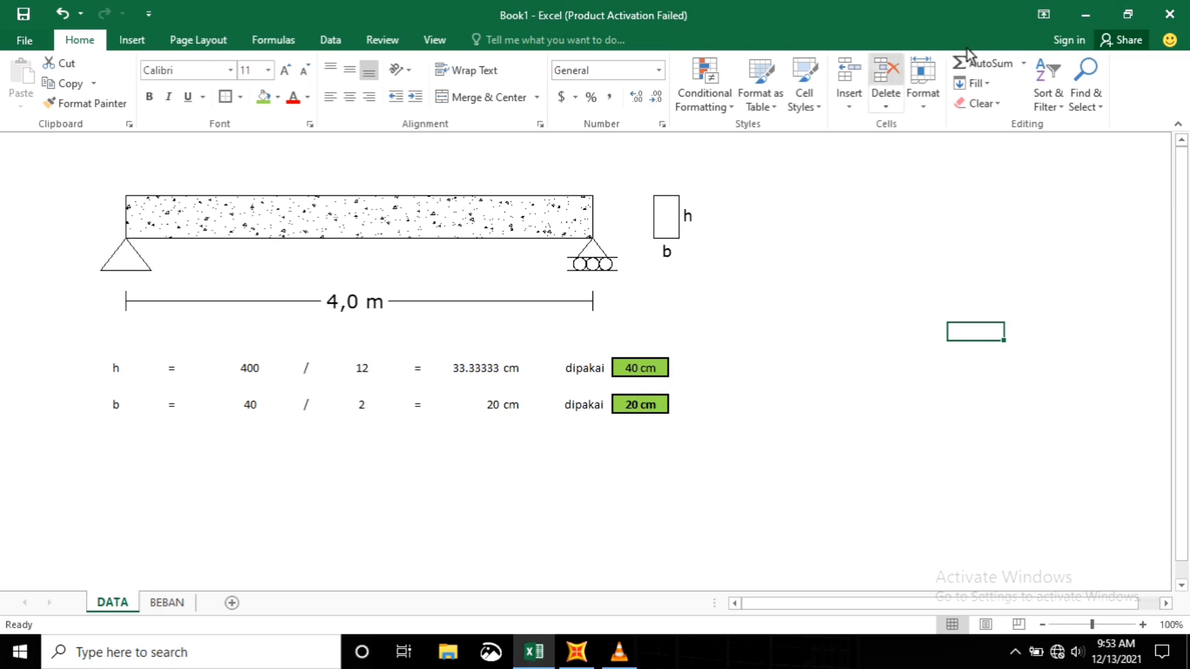
- Switch to SAP2000 and start a new model from the Beam template with KN, m, C units
{"action": "left_click", "coordinate": [576, 650]}
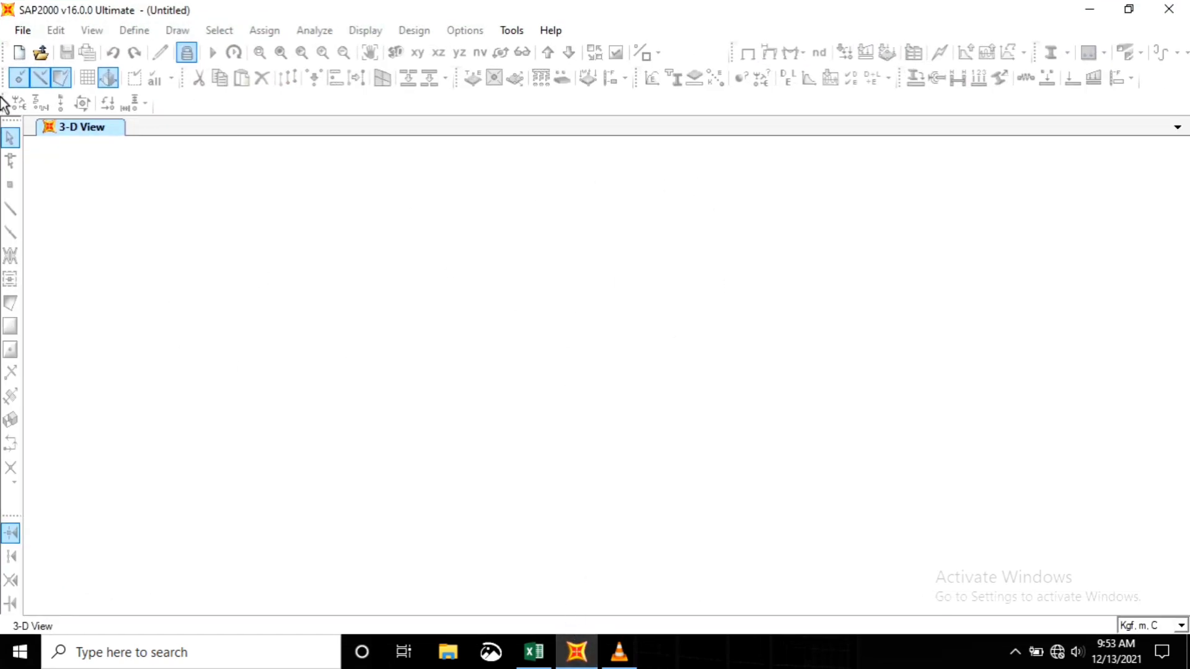
{"action": "left_click", "coordinate": [19, 53]}
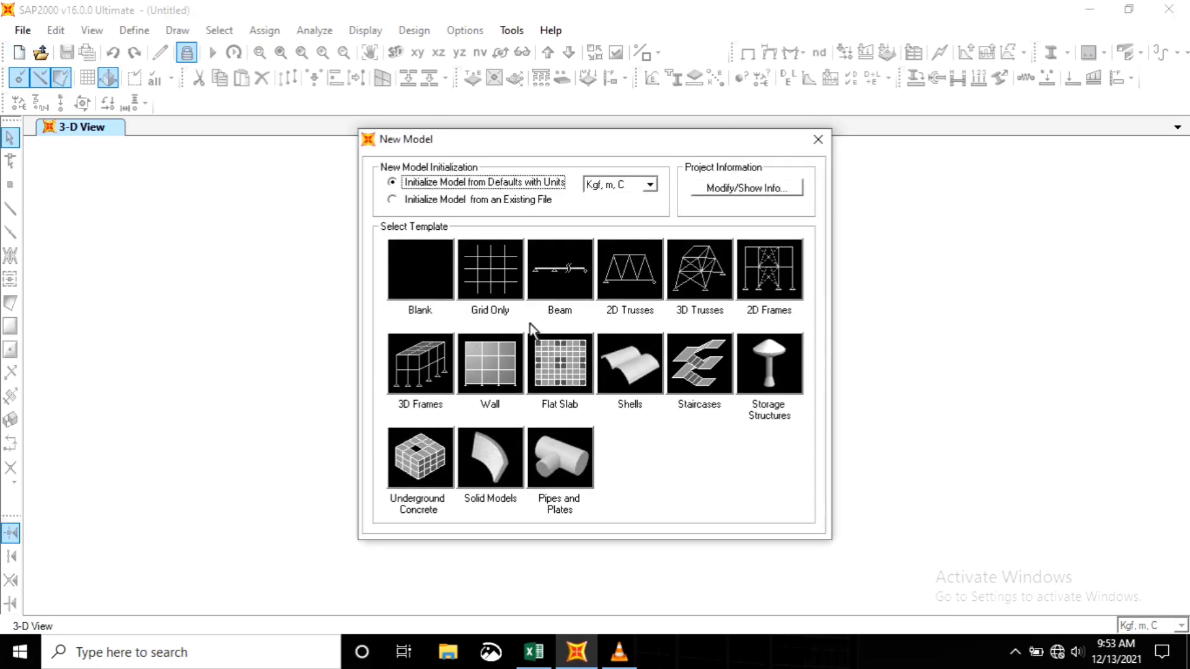
{"action": "left_click", "coordinate": [648, 187]}
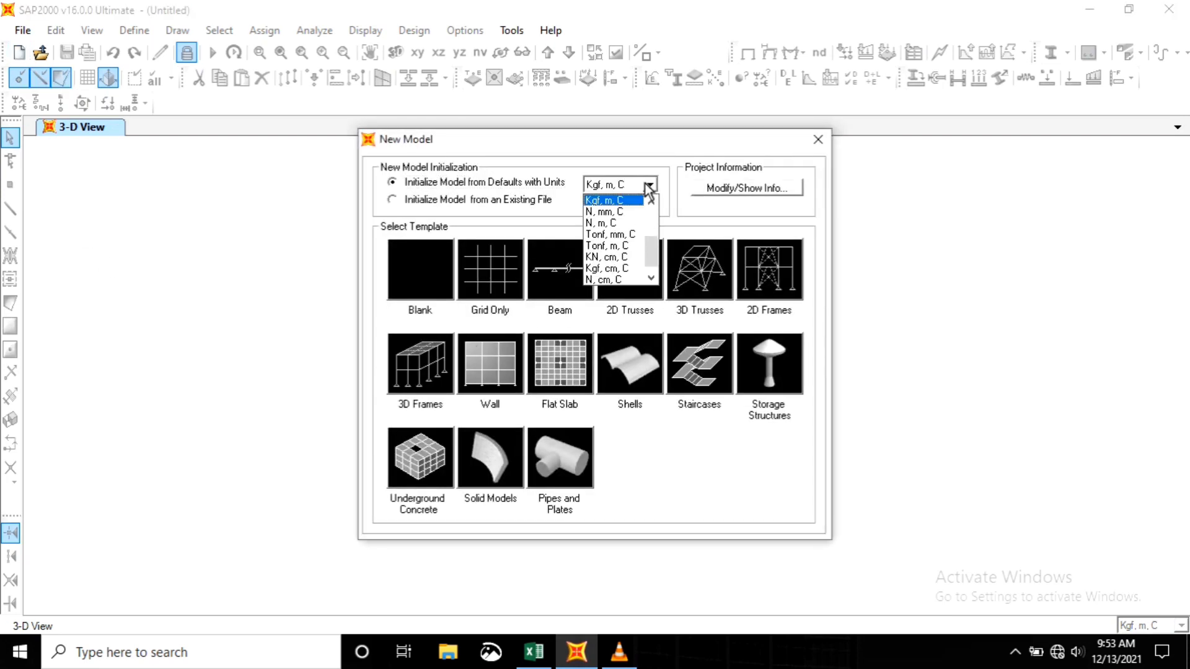
{"action": "scroll", "coordinate": [613, 254], "scroll_direction": "up", "scroll_amount": 1}
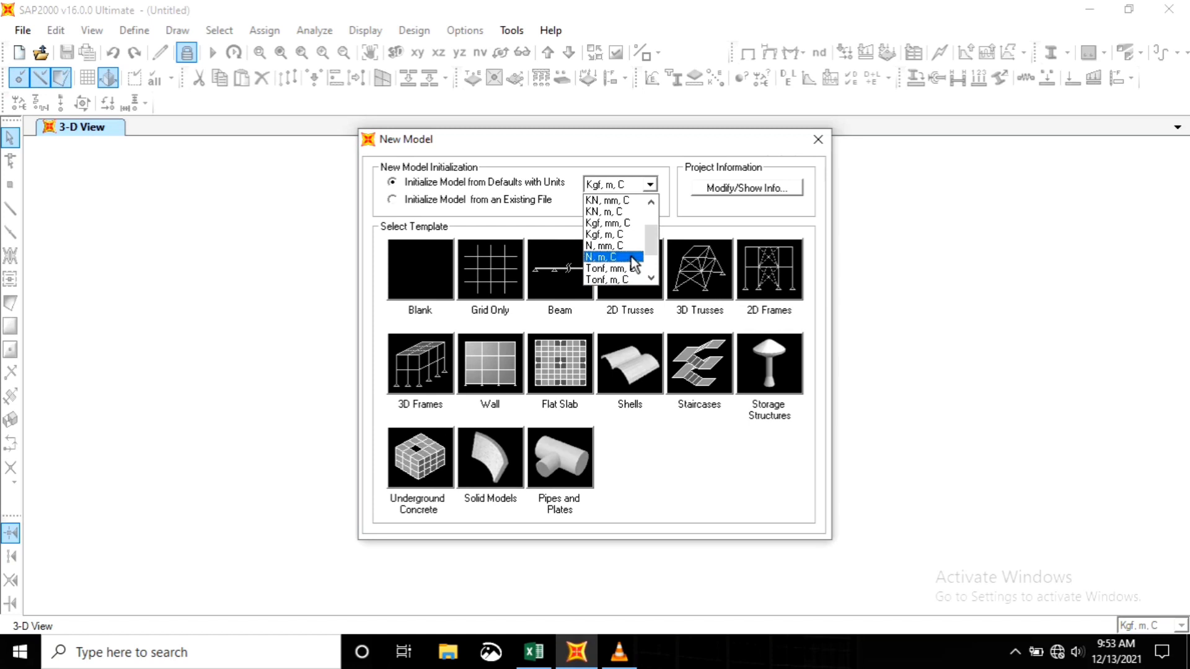
{"action": "left_click", "coordinate": [617, 212]}
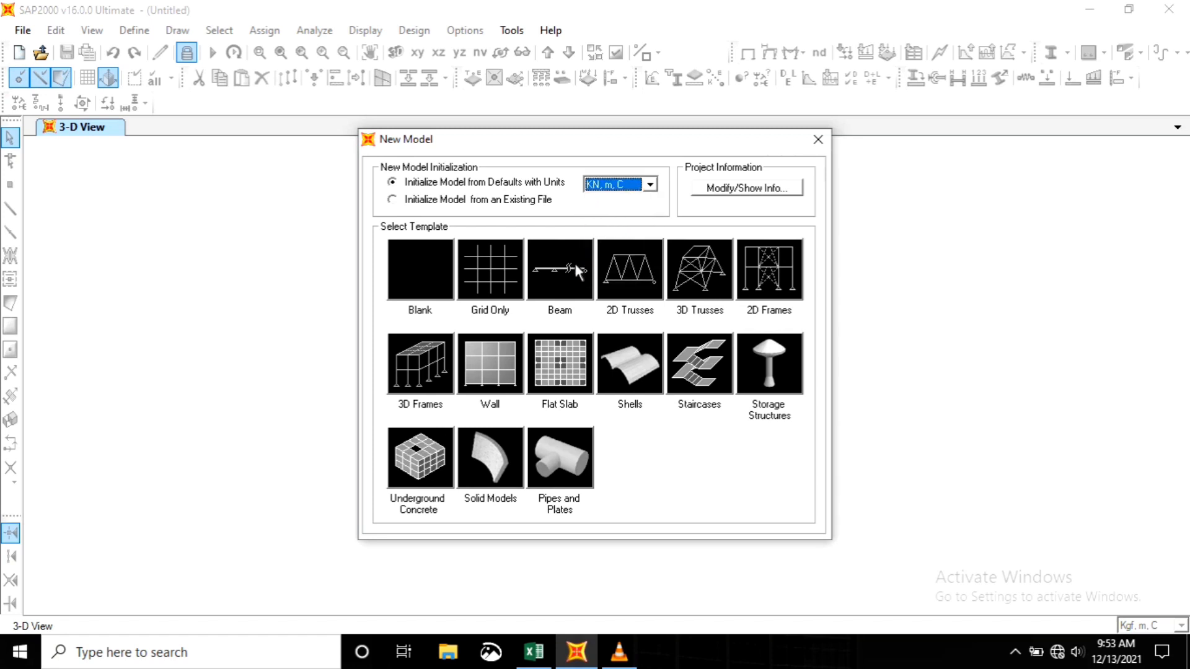
{"action": "left_click", "coordinate": [550, 280]}
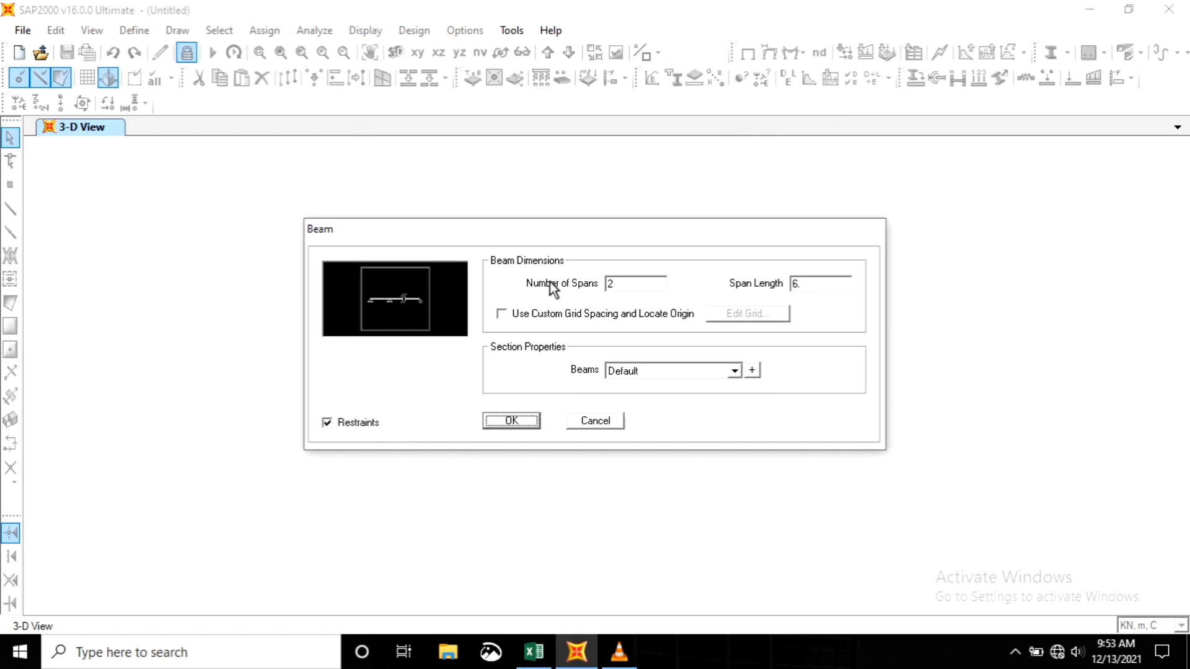
- Enable custom grid spacing for the beam and delete grid line C from the X grid data
{"action": "left_click", "coordinate": [506, 317]}
{"action": "left_click", "coordinate": [505, 318]}
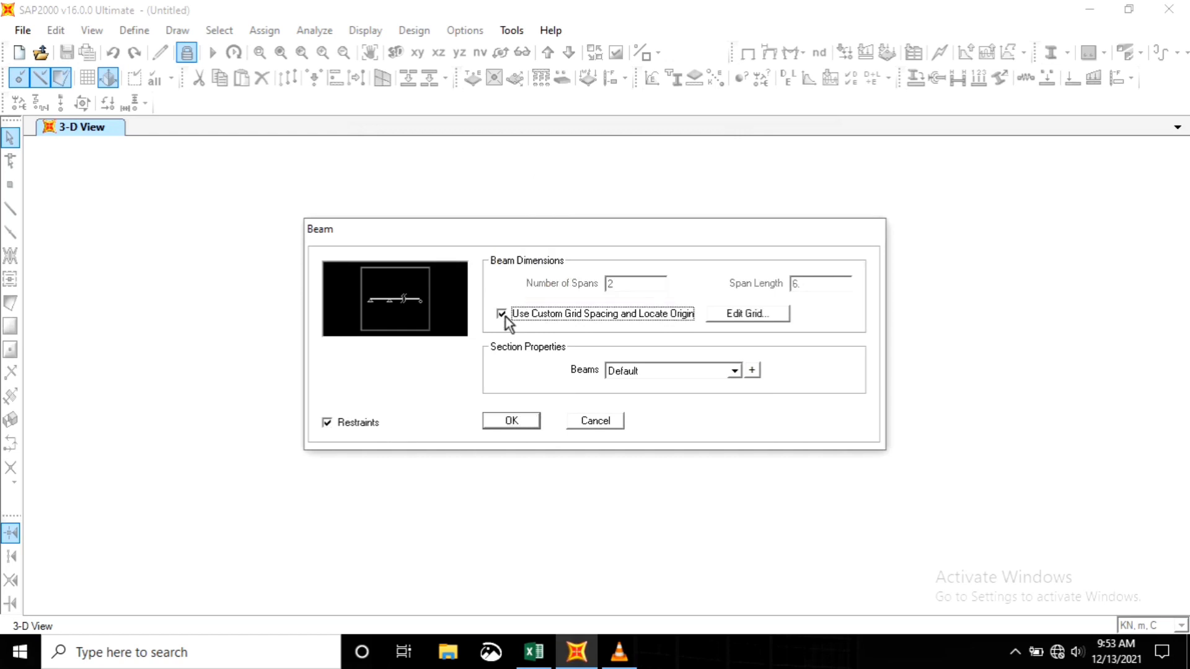
{"action": "left_click", "coordinate": [749, 319]}
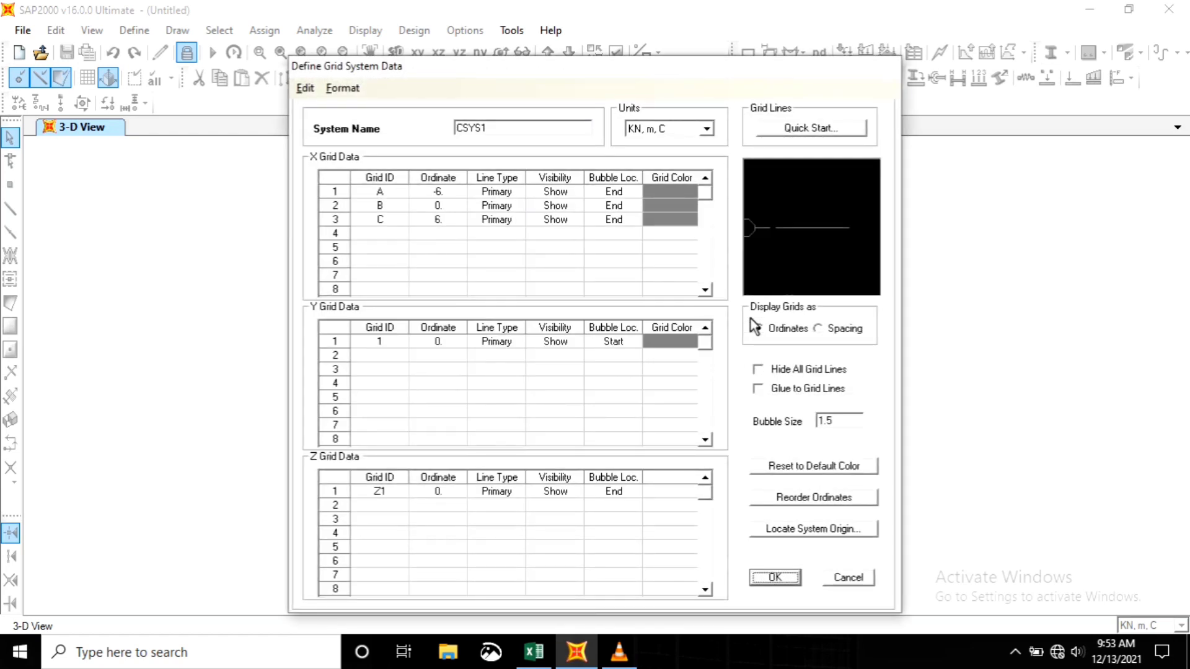
{"action": "left_click", "coordinate": [335, 221]}
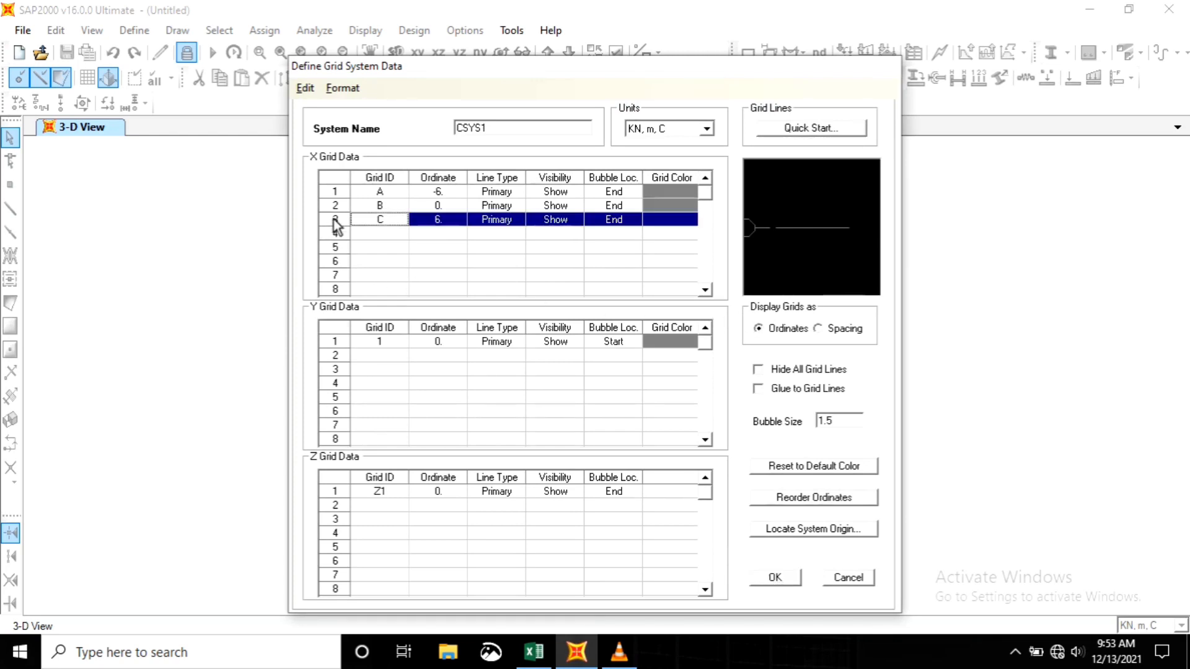
{"action": "key", "text": "Delete"}
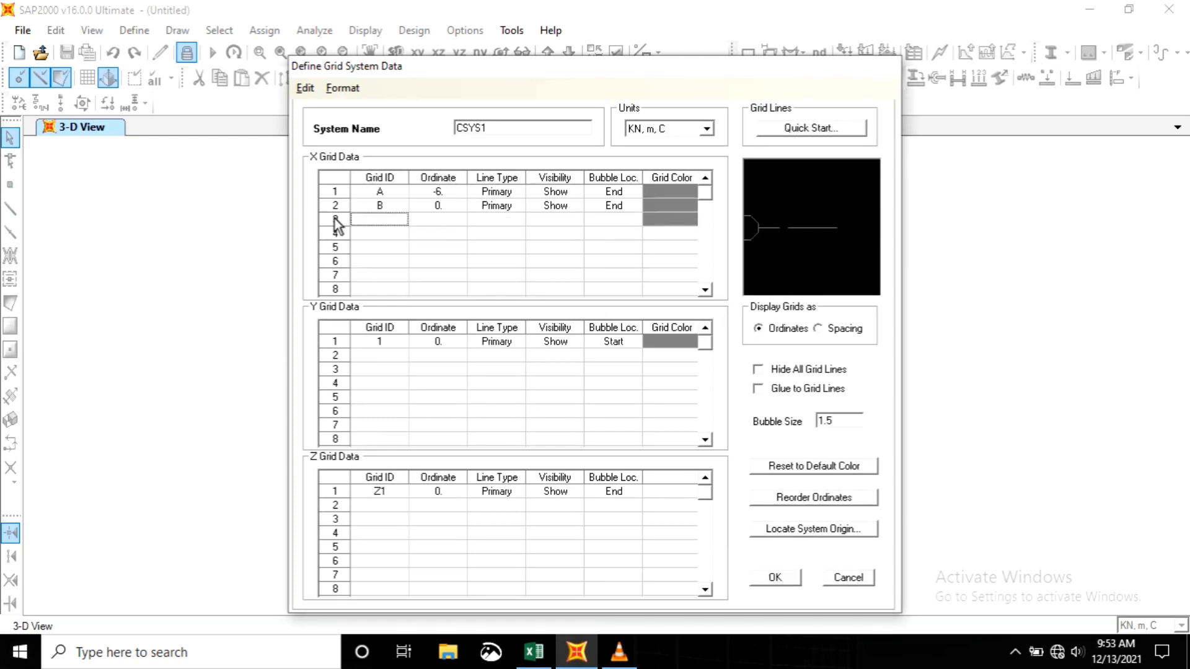
- Set the X ordinates of grid A to 0 and grid B to 4, and create the single-span beam
{"action": "left_click", "coordinate": [444, 194]}
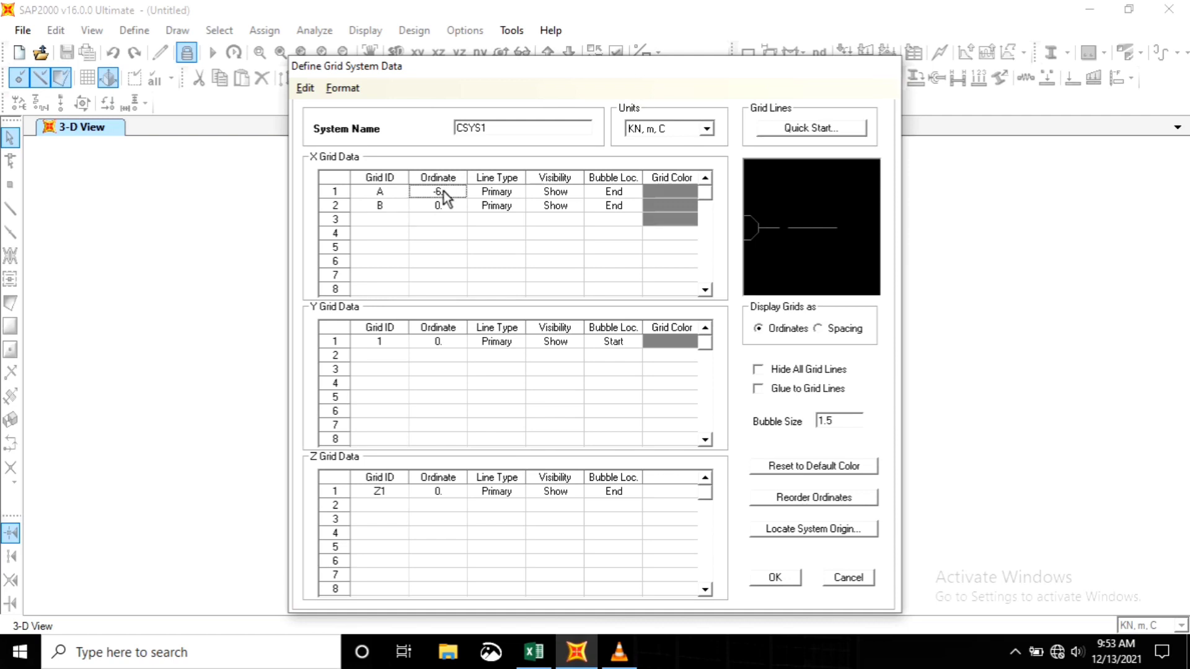
{"action": "type", "text": "0"}
{"action": "left_click", "coordinate": [445, 207]}
{"action": "left_click", "coordinate": [782, 579]}
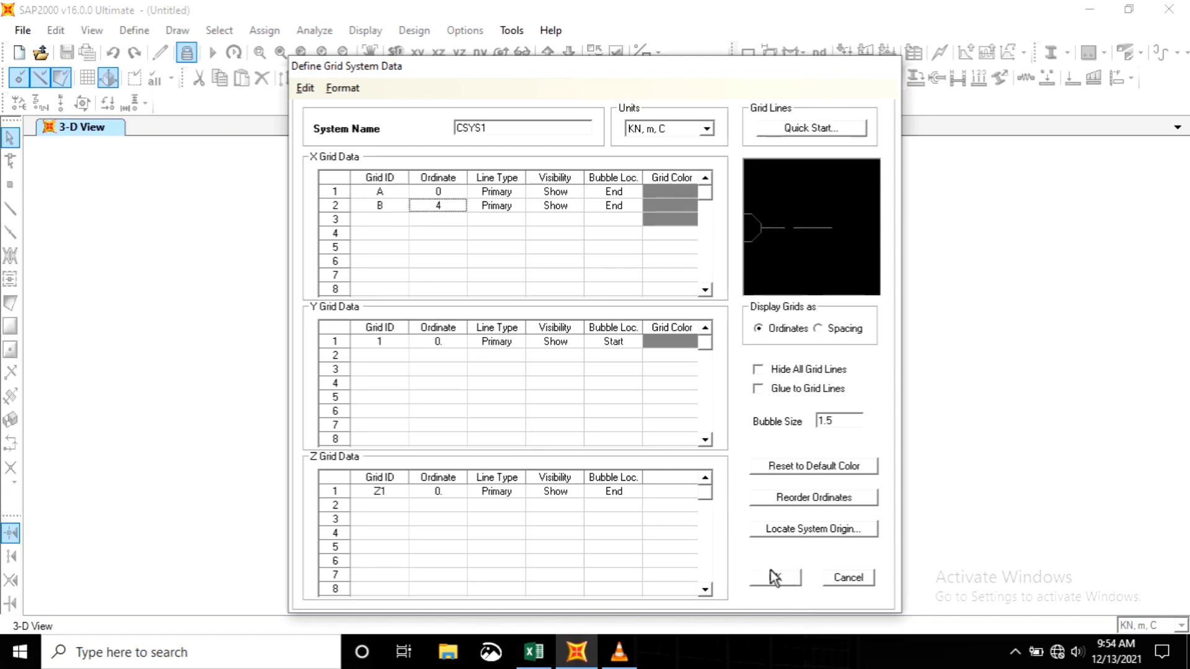
{"action": "left_click", "coordinate": [775, 580]}
{"action": "left_click", "coordinate": [505, 420]}
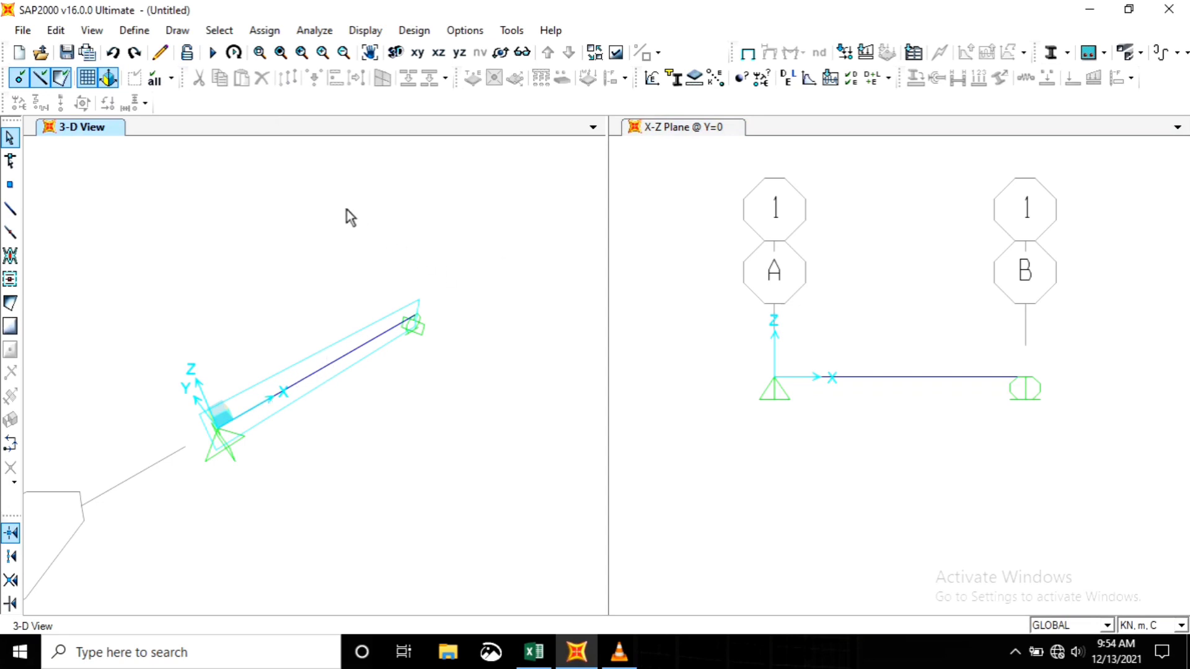
- Add a new material with region United States, type Concrete and standard User
{"action": "left_click", "coordinate": [142, 30]}
{"action": "left_click", "coordinate": [147, 50]}
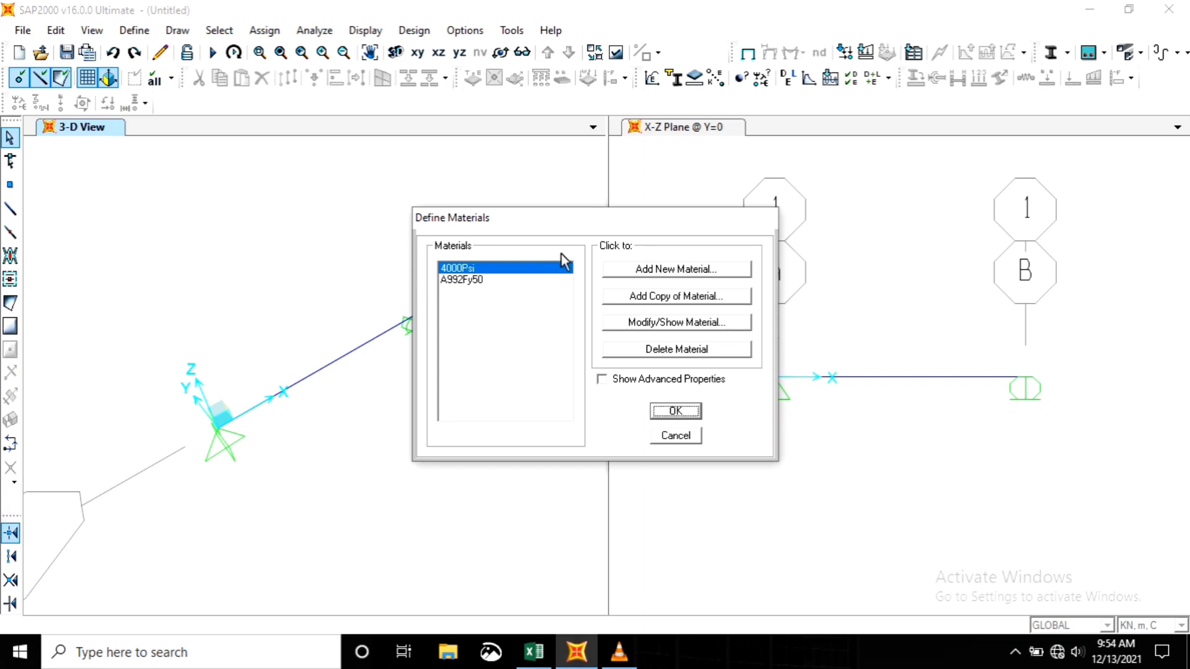
{"action": "left_click", "coordinate": [670, 274]}
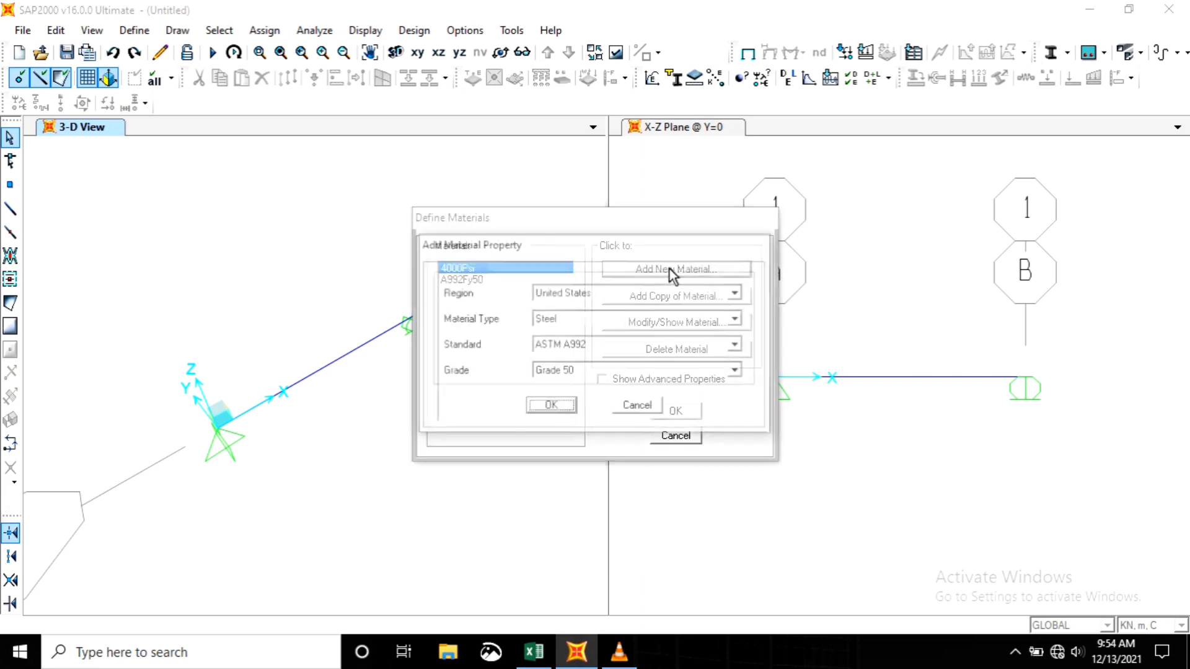
{"action": "left_click", "coordinate": [547, 318]}
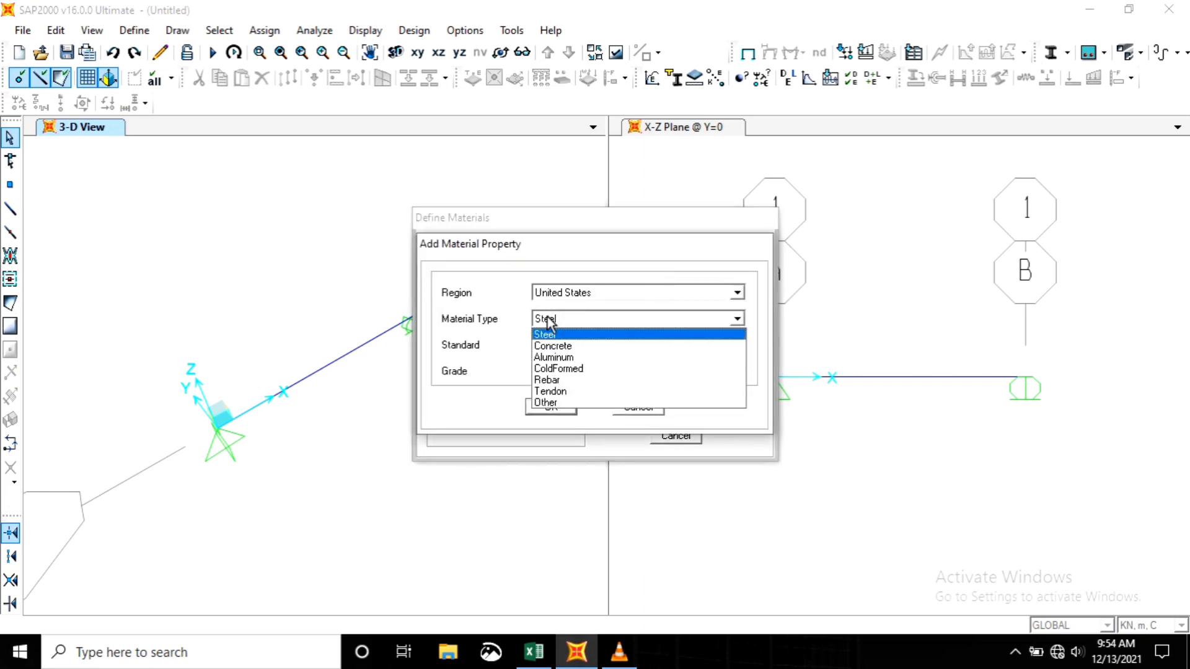
{"action": "left_click", "coordinate": [554, 346]}
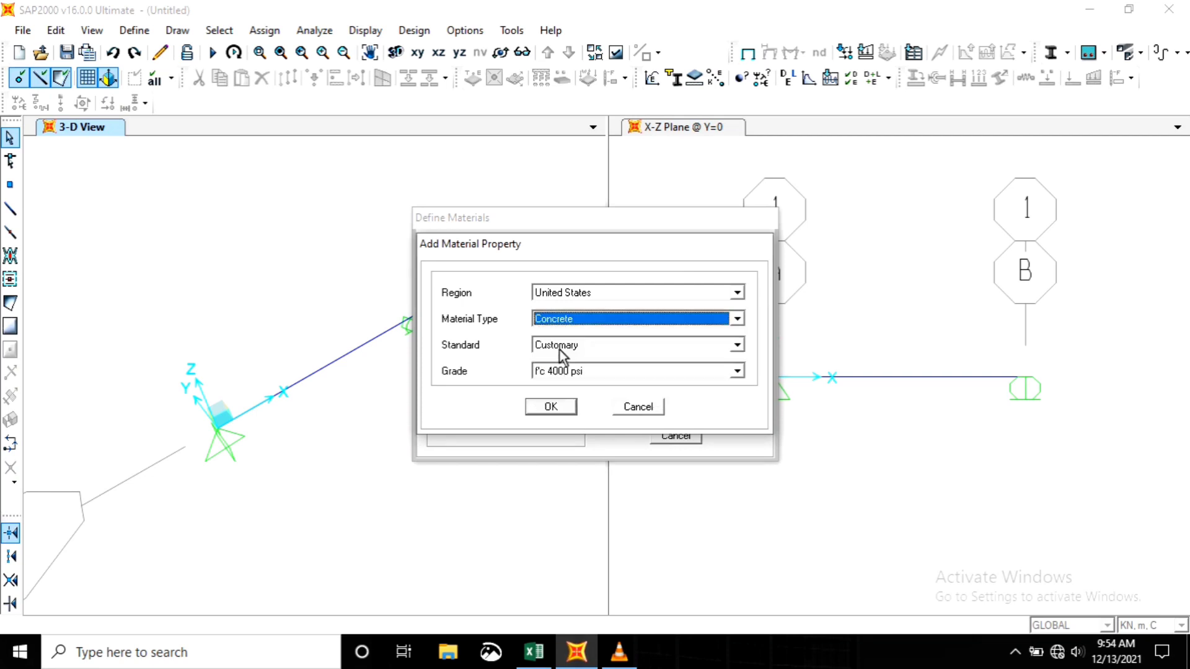
{"action": "left_click", "coordinate": [603, 346]}
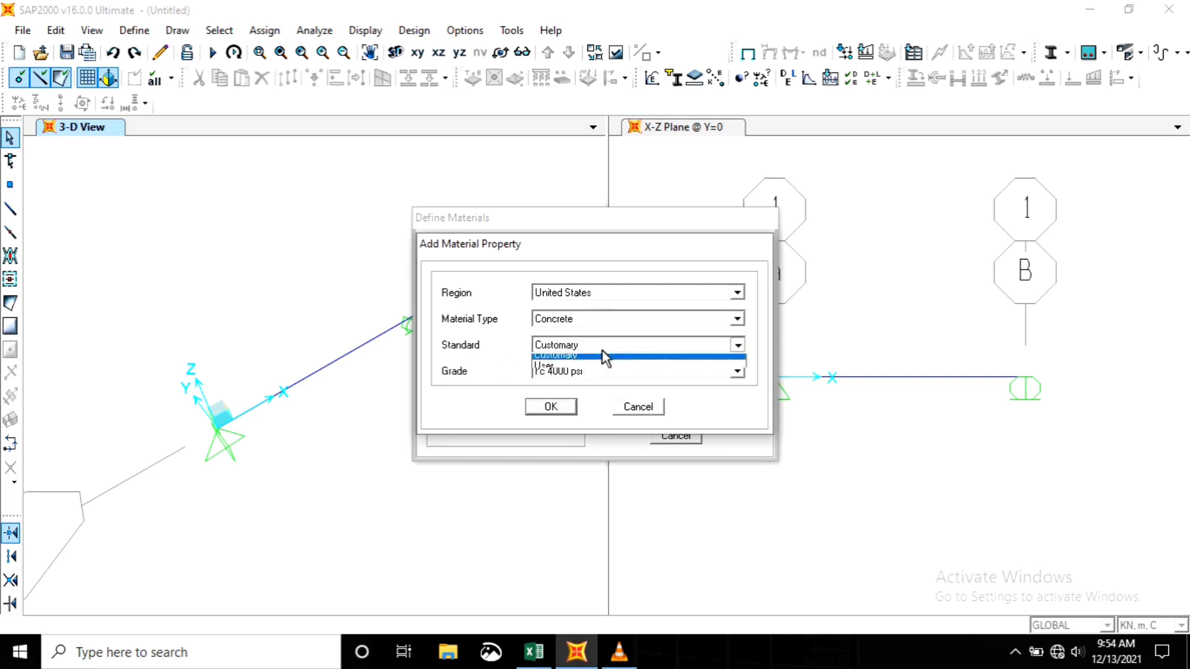
{"action": "left_click", "coordinate": [560, 374]}
{"action": "left_click", "coordinate": [551, 407]}
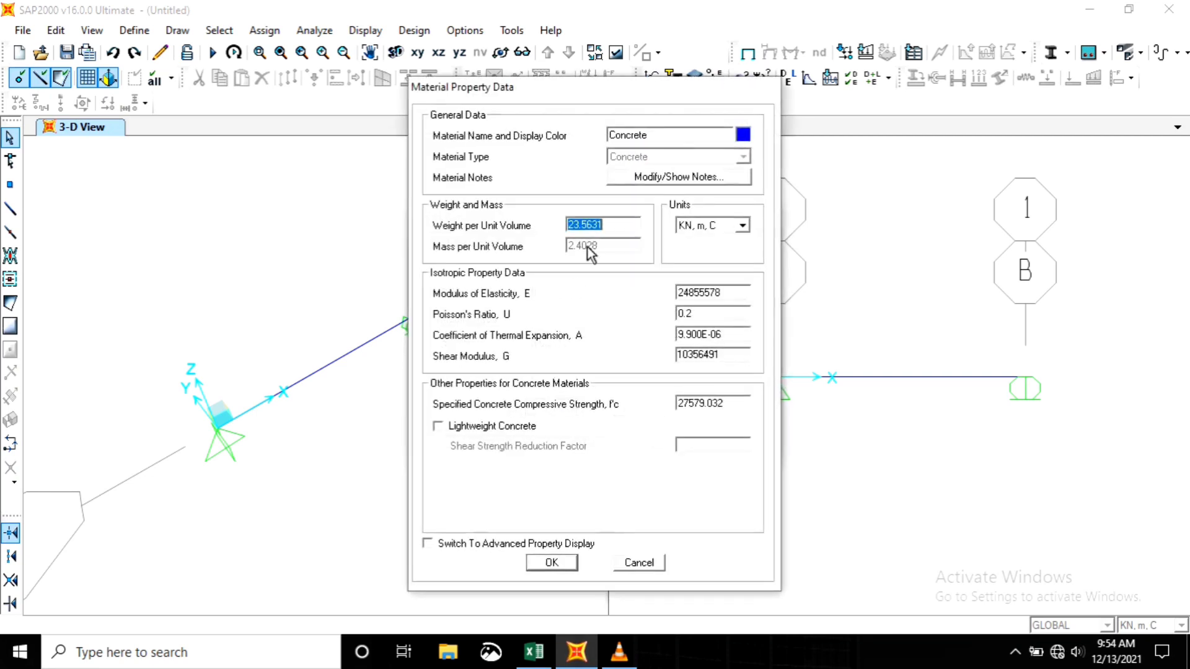
- Name the new concrete material 25 MPA
{"action": "left_click", "coordinate": [652, 137]}
{"action": "left_click_drag", "start_coordinate": [650, 139], "coordinate": [538, 147]}
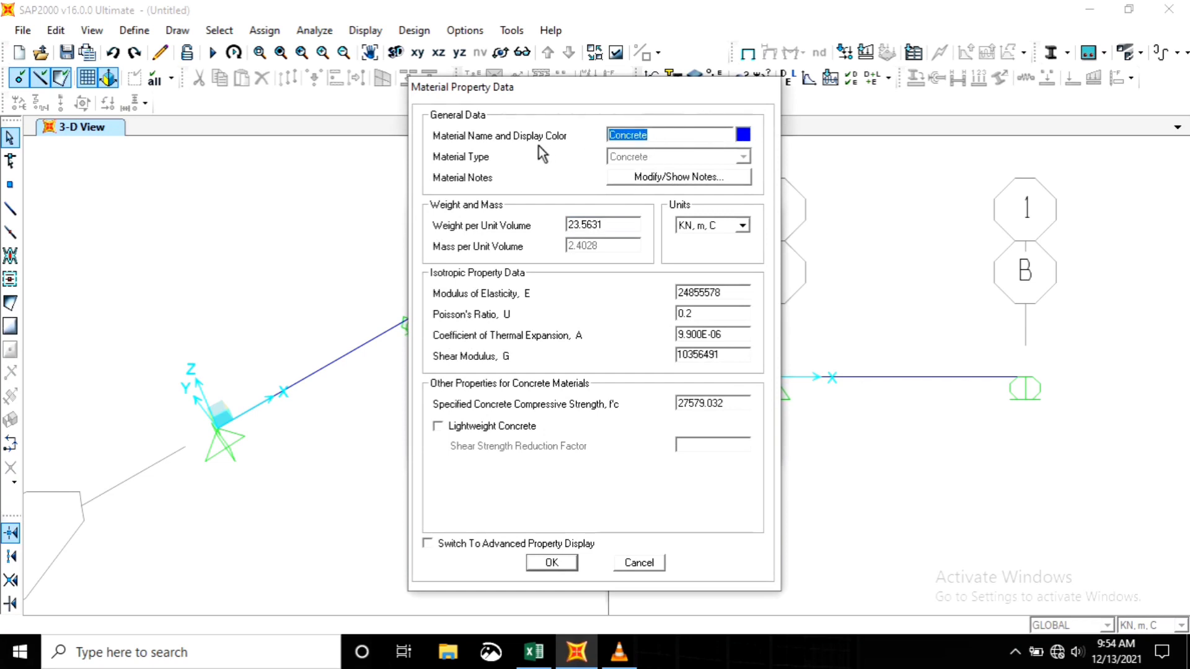
{"action": "type", "text": "25 MPA"}
{"action": "left_click", "coordinate": [742, 226]}
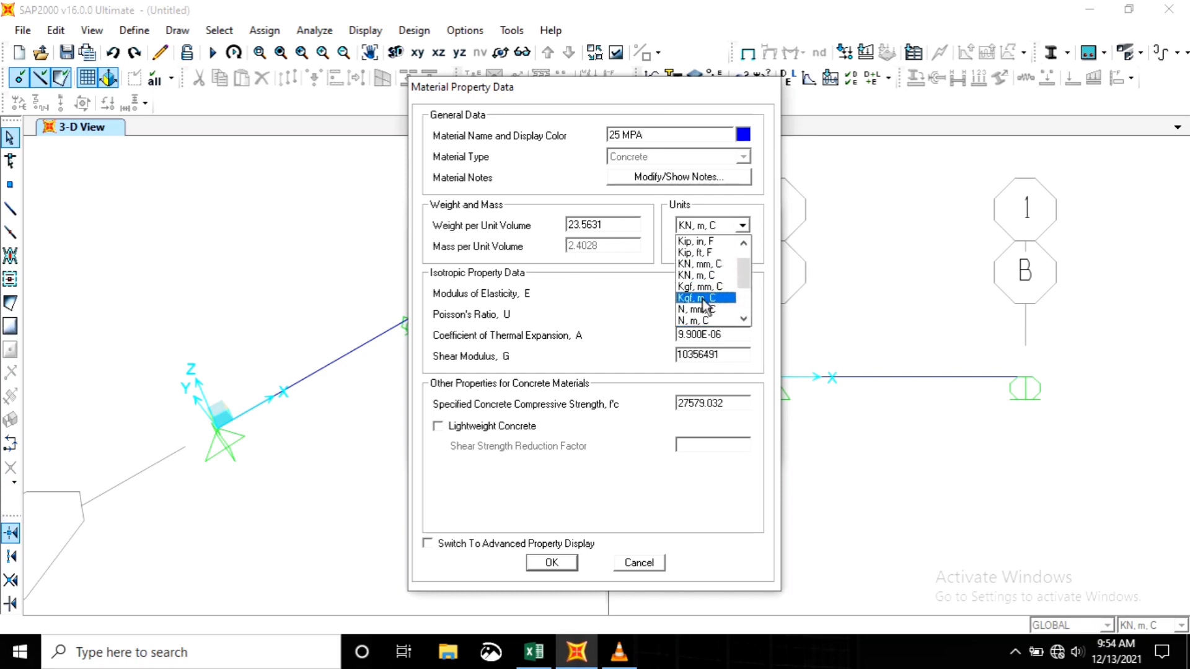
{"action": "left_click", "coordinate": [704, 299]}
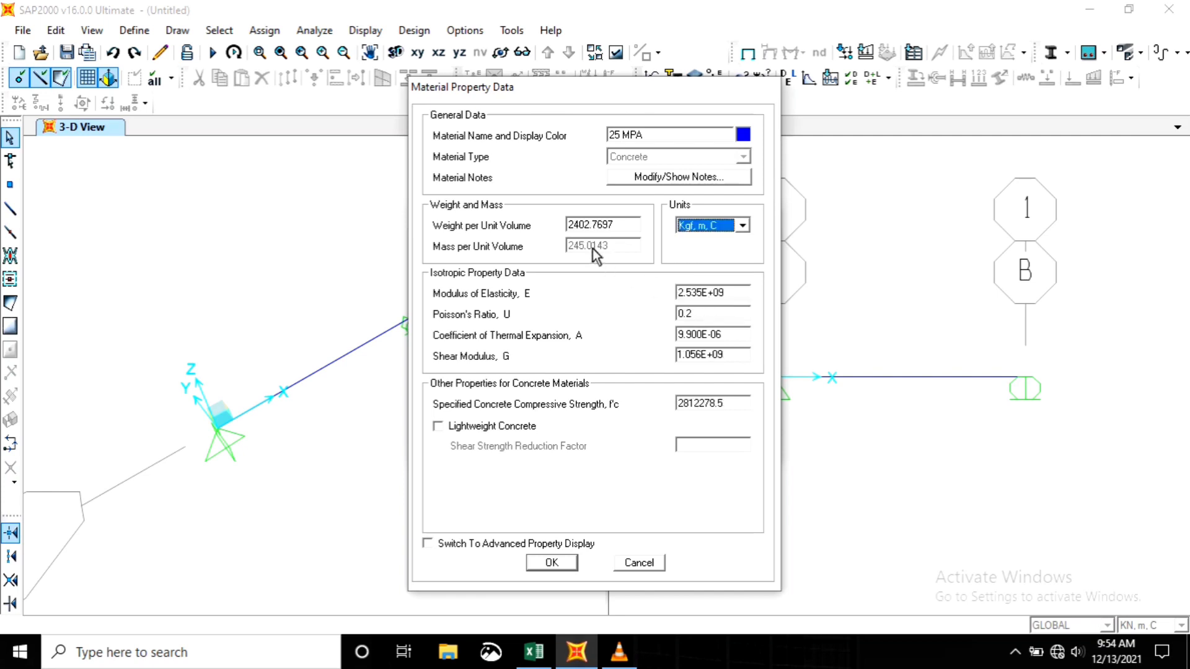
{"action": "left_click", "coordinate": [626, 226]}
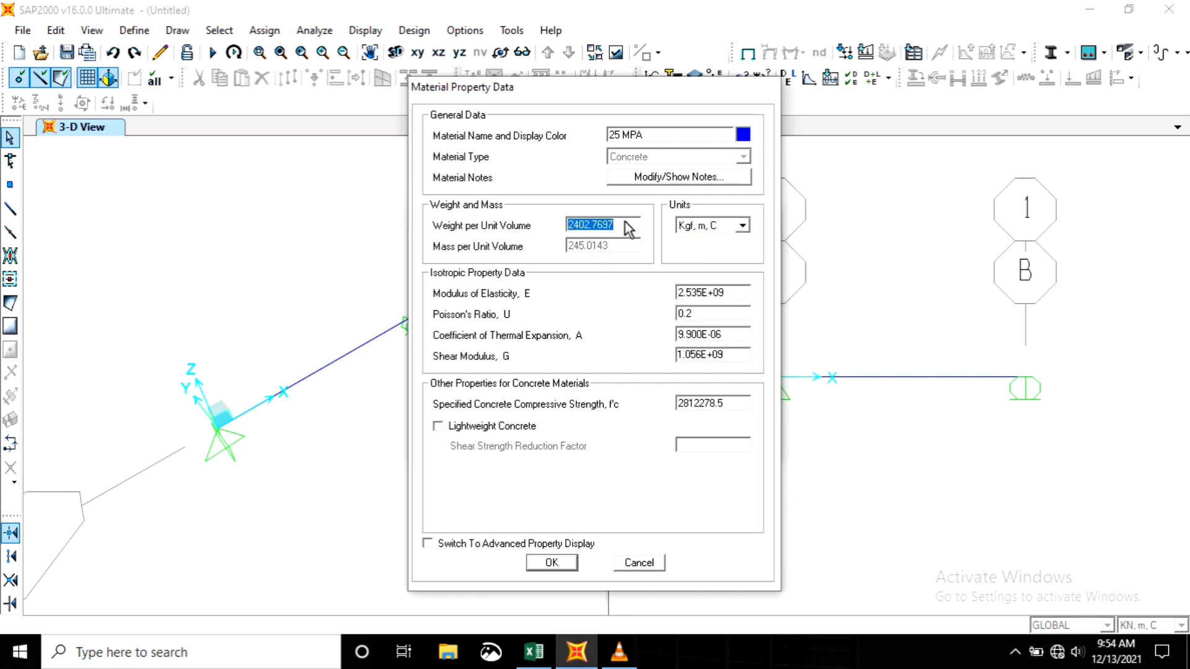
{"action": "left_click", "coordinate": [742, 226]}
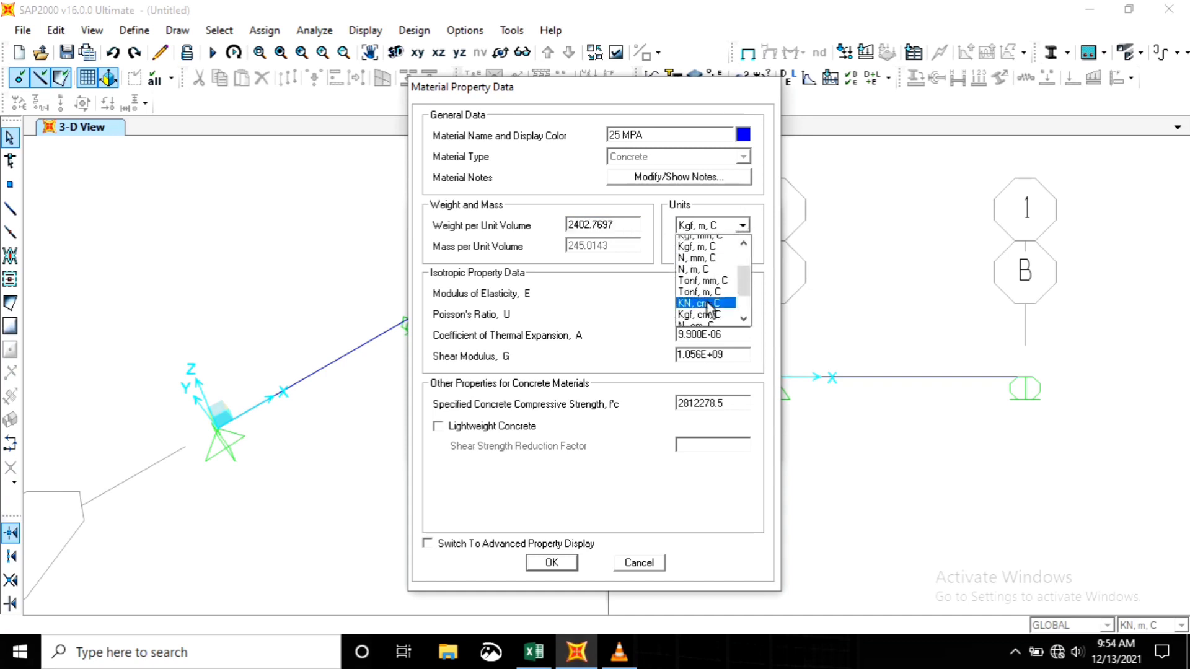
{"action": "scroll", "coordinate": [709, 308], "scroll_direction": "up", "scroll_amount": 1}
{"action": "left_click", "coordinate": [704, 247]}
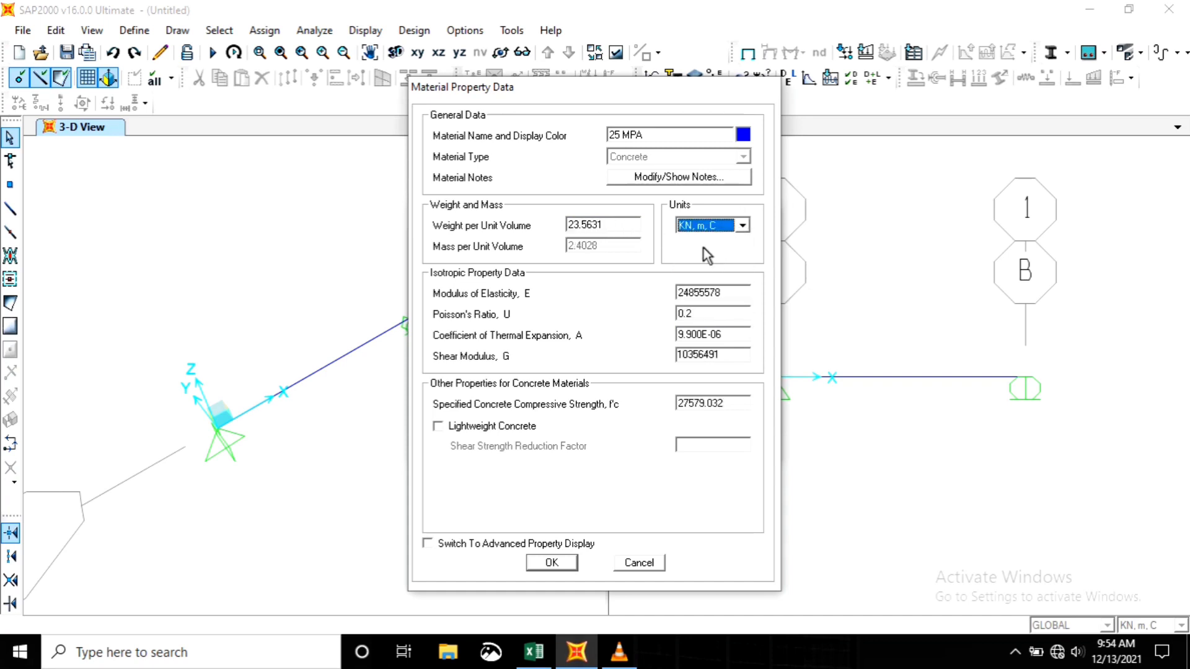
- Set the concrete's weight per unit volume to 24 in KN, m, C units
{"action": "left_click", "coordinate": [627, 225]}
{"action": "type", "text": "2"}
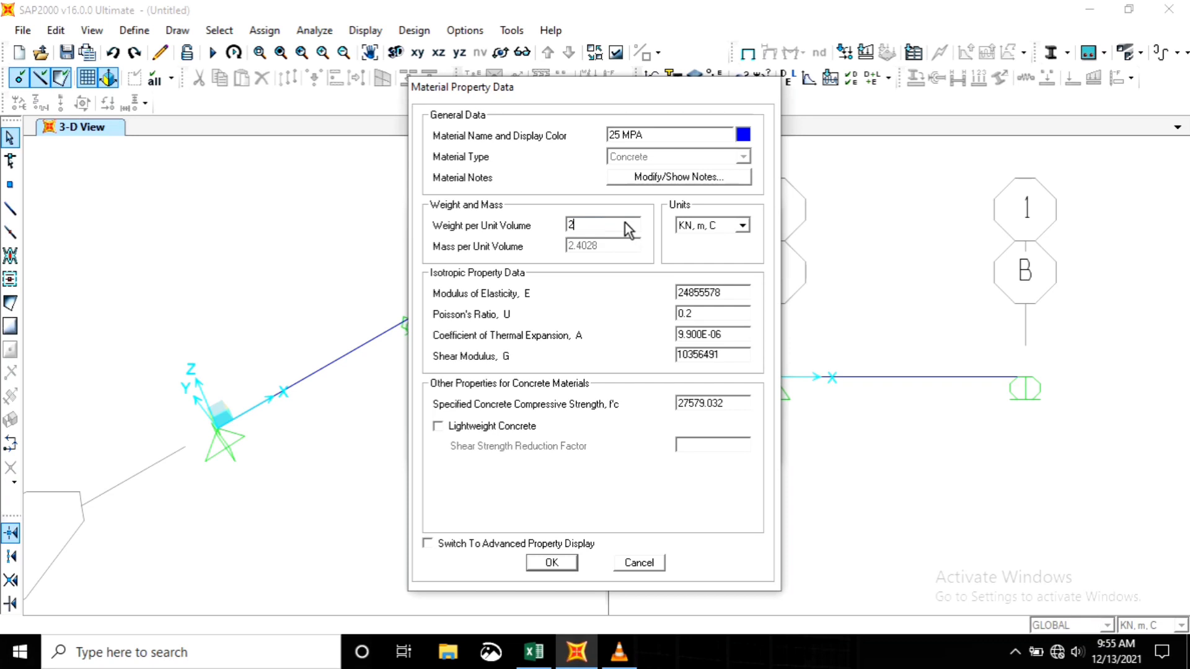
{"action": "type", "text": "4"}
- In N, mm, C units, set the 25 MPA concrete's modulus of elasticity to 23500 and compressive strength f'c to 25, and accept the material
{"action": "left_click", "coordinate": [742, 226]}
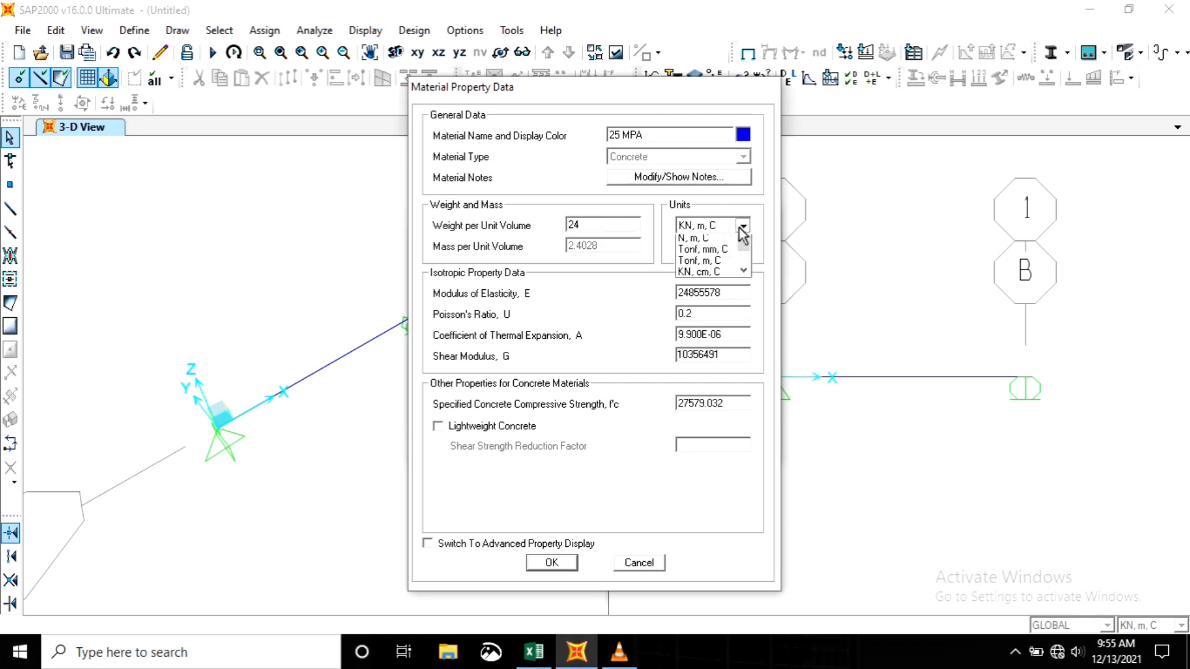
{"action": "scroll", "coordinate": [717, 310], "scroll_direction": "down", "scroll_amount": 3}
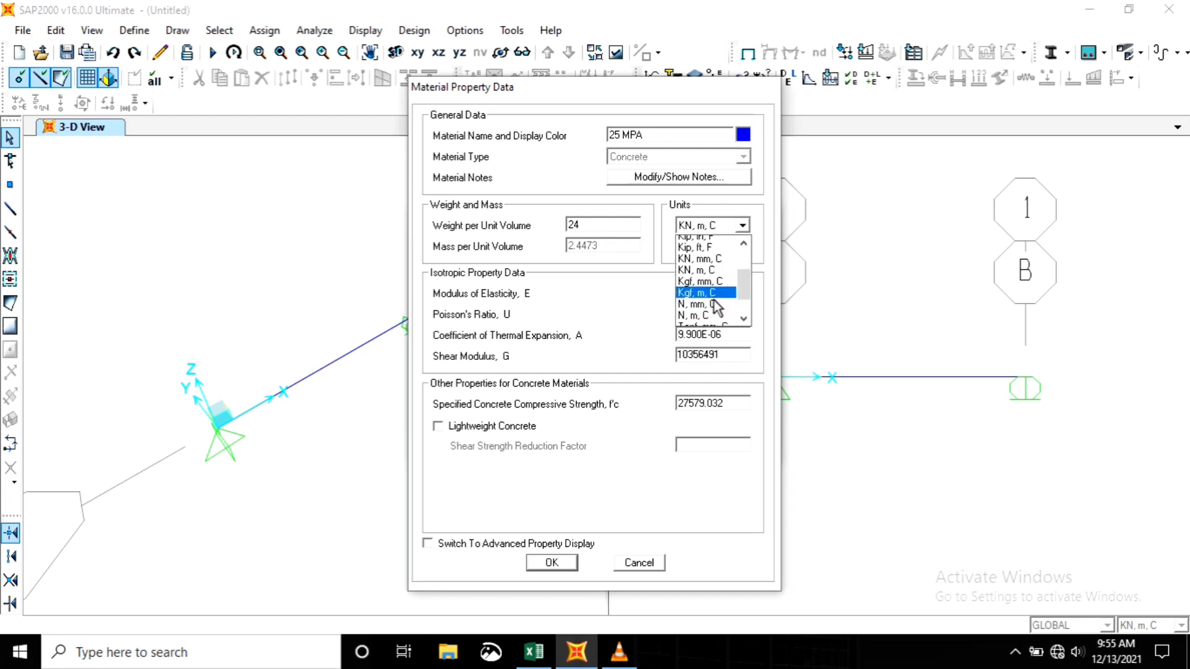
{"action": "left_click", "coordinate": [705, 254]}
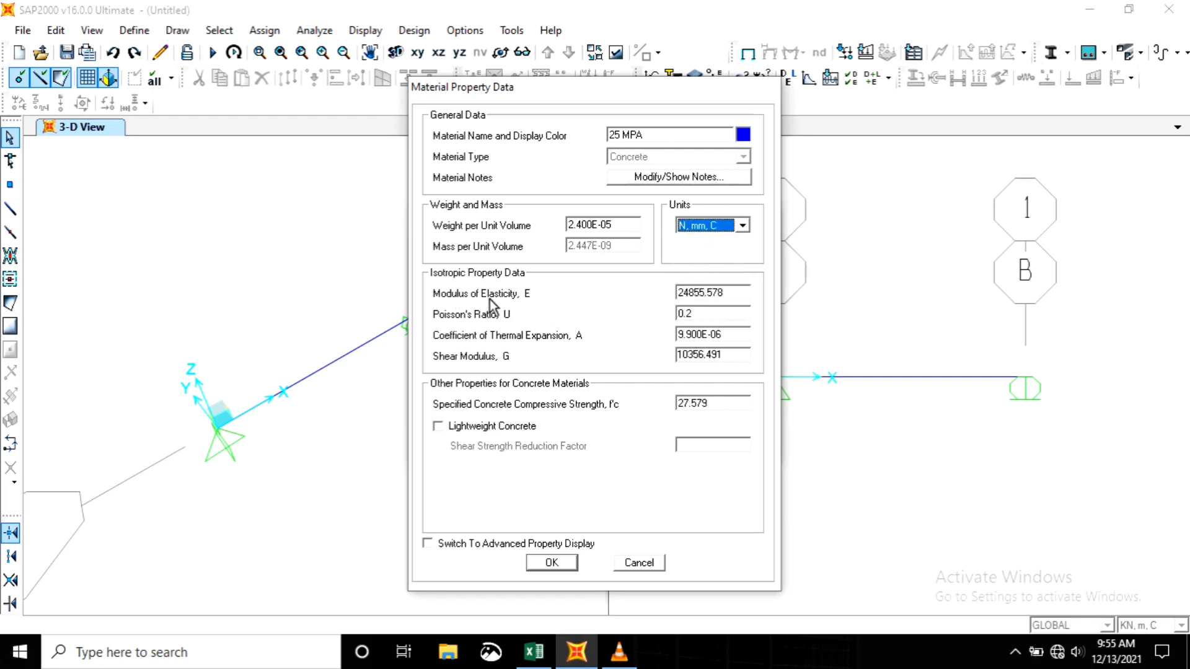
{"action": "double_click", "coordinate": [730, 295]}
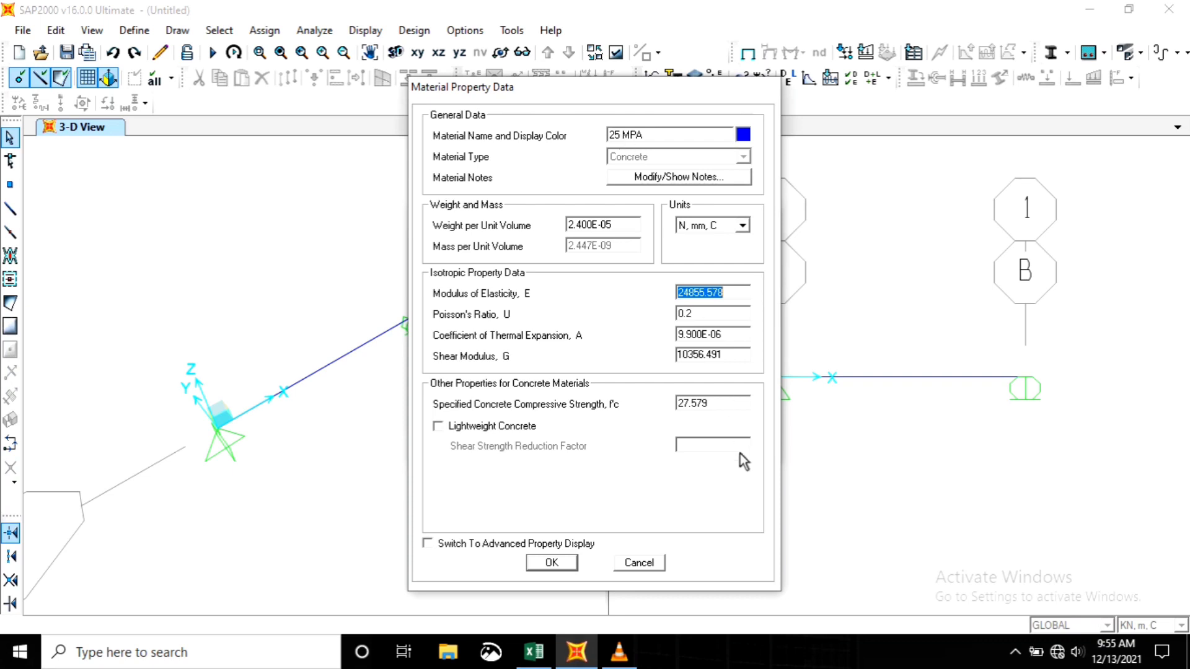
{"action": "type", "text": "23500"}
{"action": "left_click", "coordinate": [725, 407]}
{"action": "type", "text": "25"}
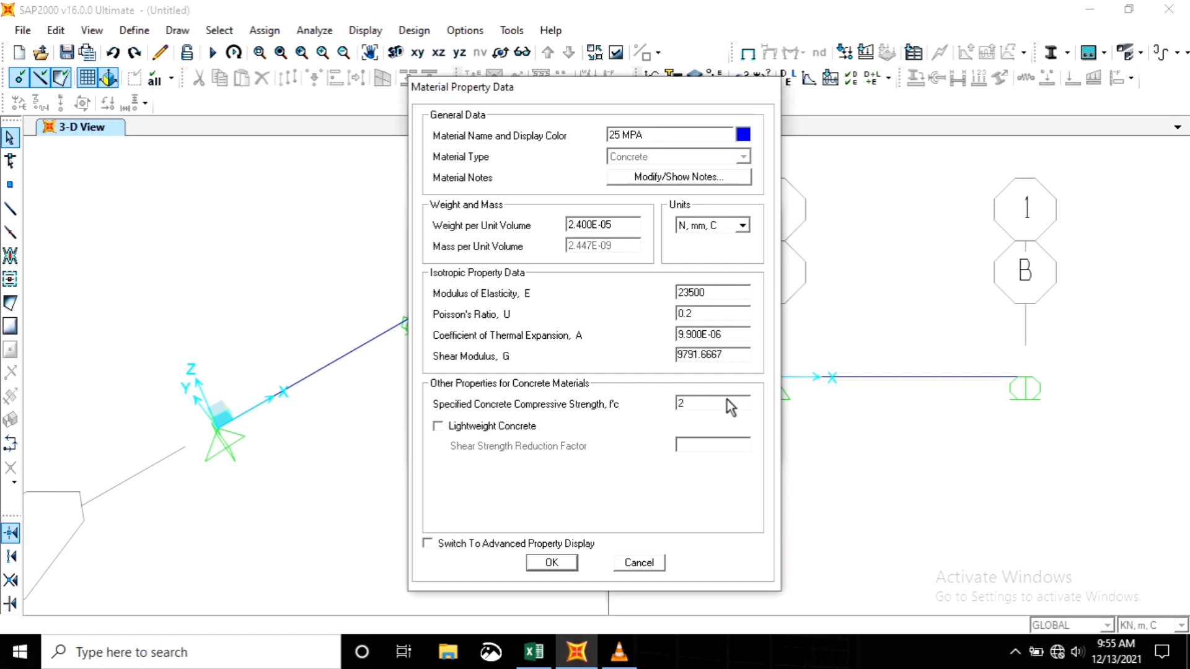
{"action": "left_click", "coordinate": [555, 563]}
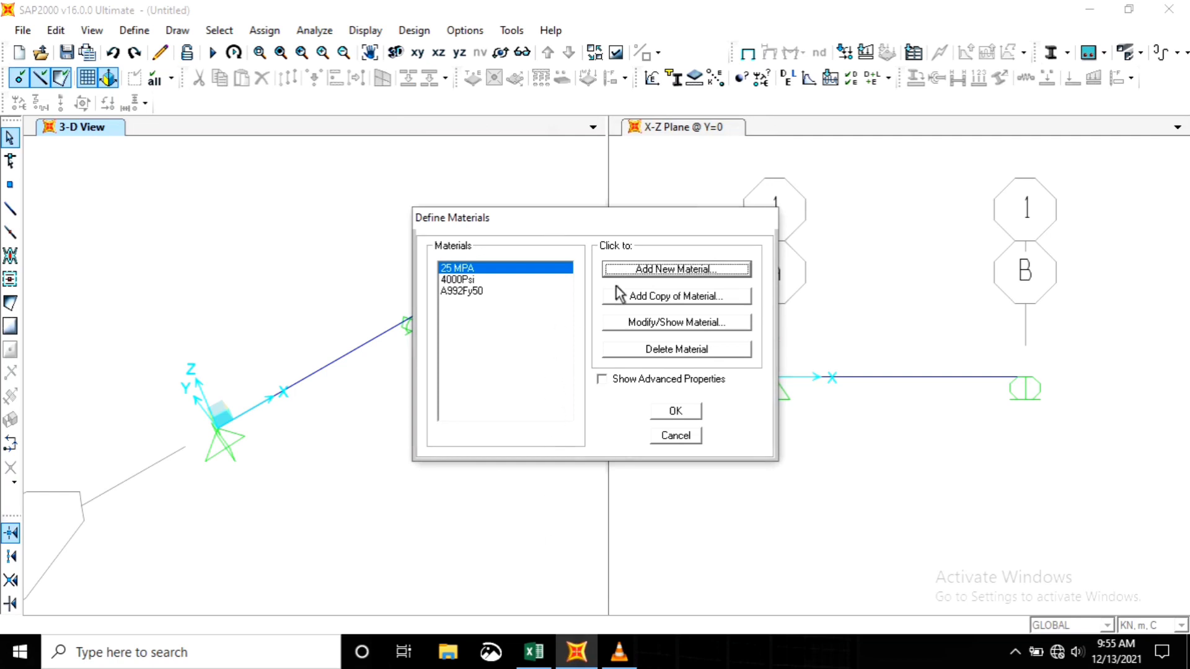
- Add a new material with region United States, type Rebar and standard User, and name it BJ-55
{"action": "left_click", "coordinate": [649, 271]}
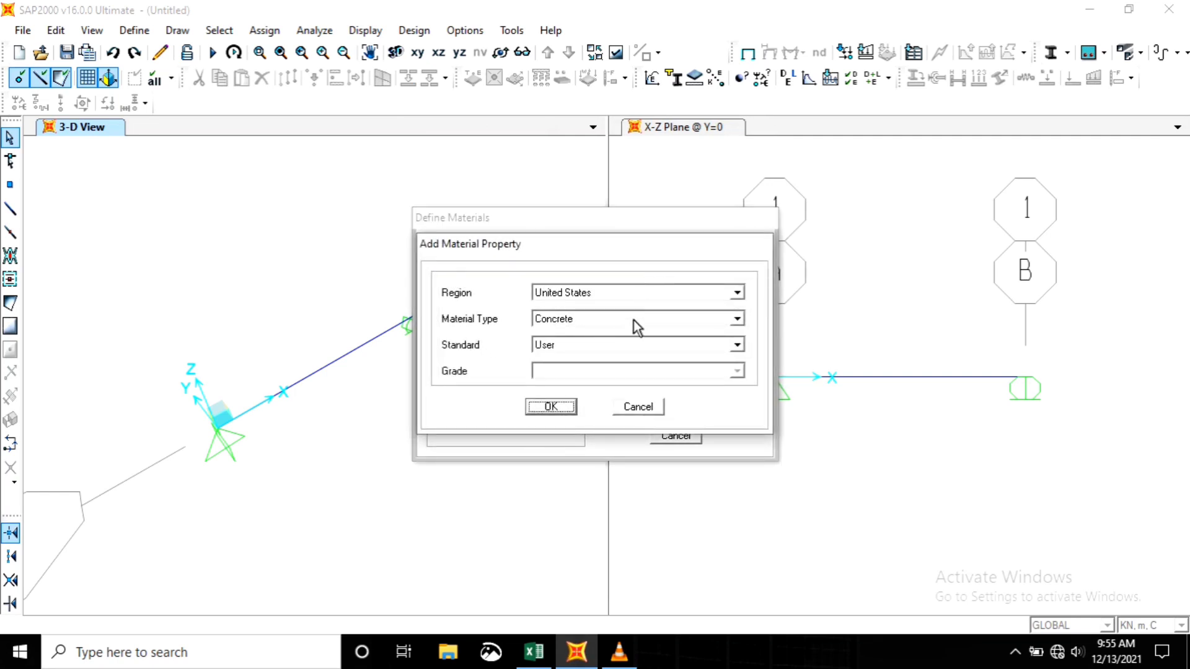
{"action": "left_click", "coordinate": [687, 324]}
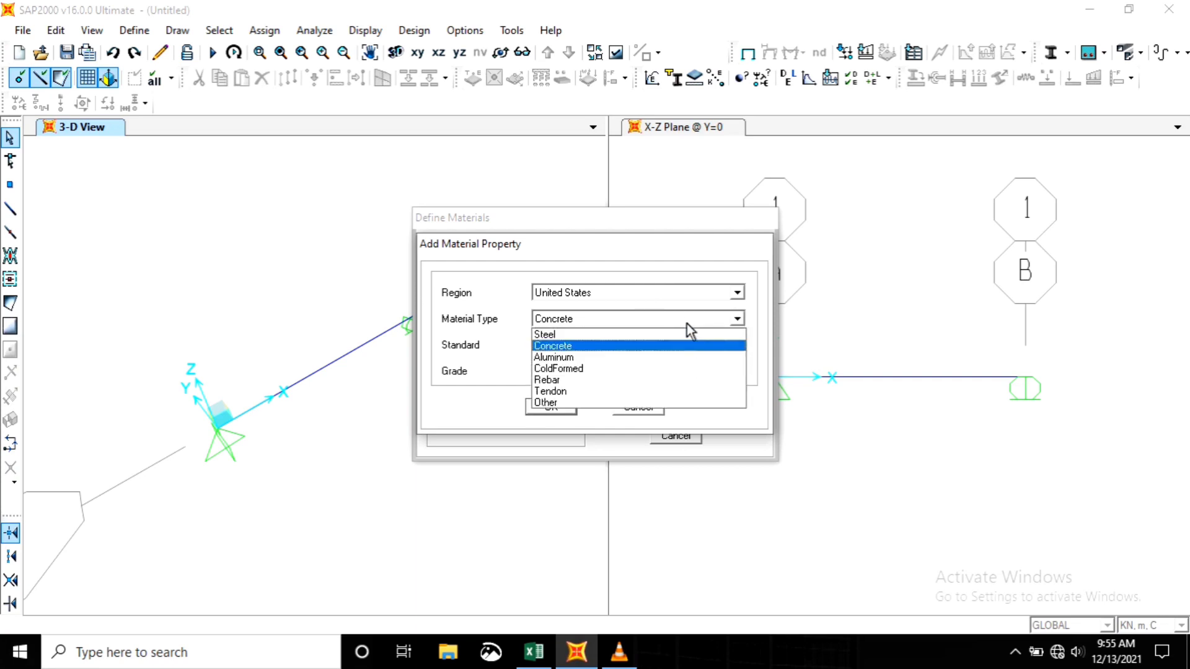
{"action": "left_click", "coordinate": [571, 380]}
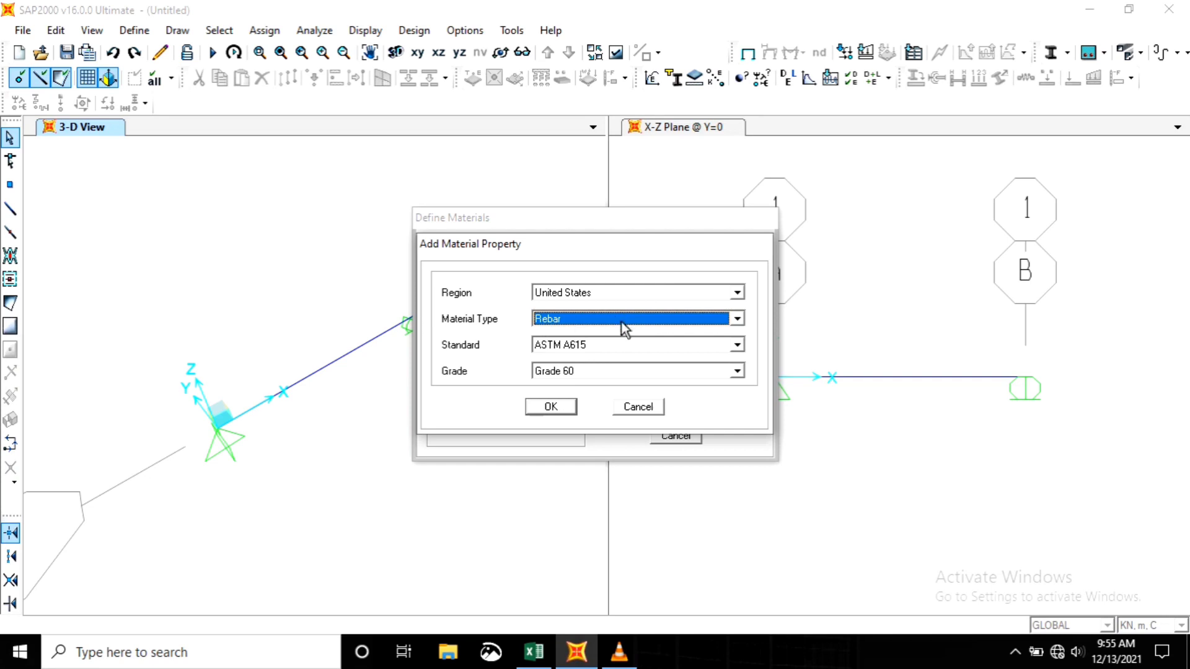
{"action": "left_click", "coordinate": [622, 347]}
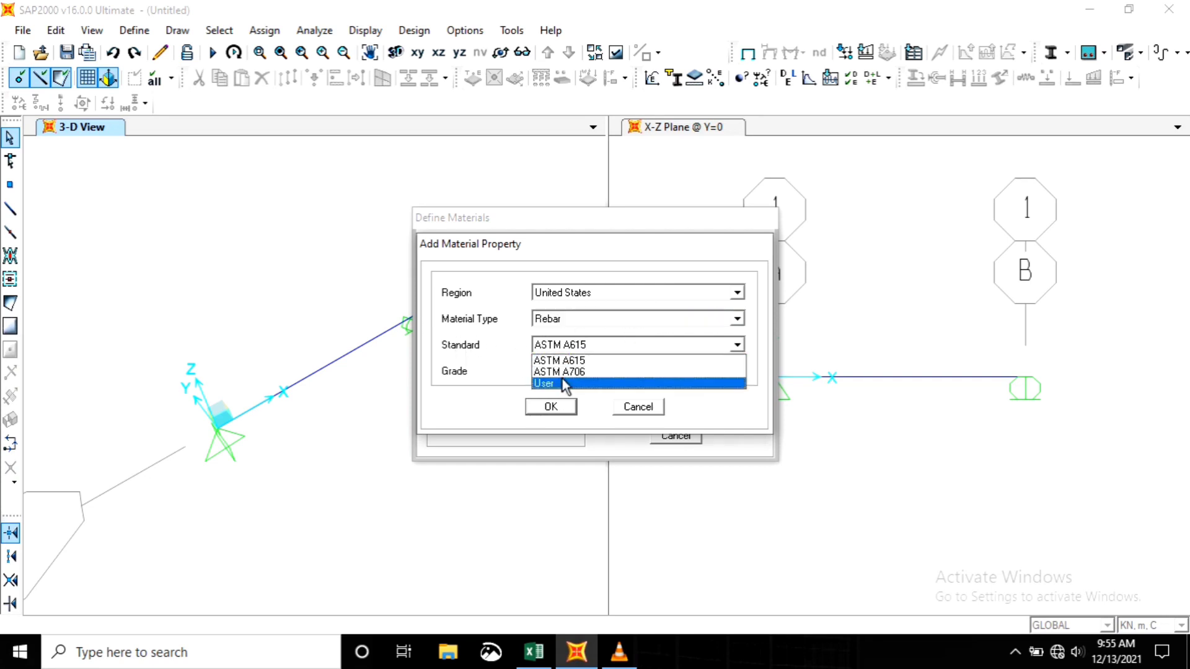
{"action": "left_click", "coordinate": [565, 384]}
{"action": "left_click", "coordinate": [546, 409]}
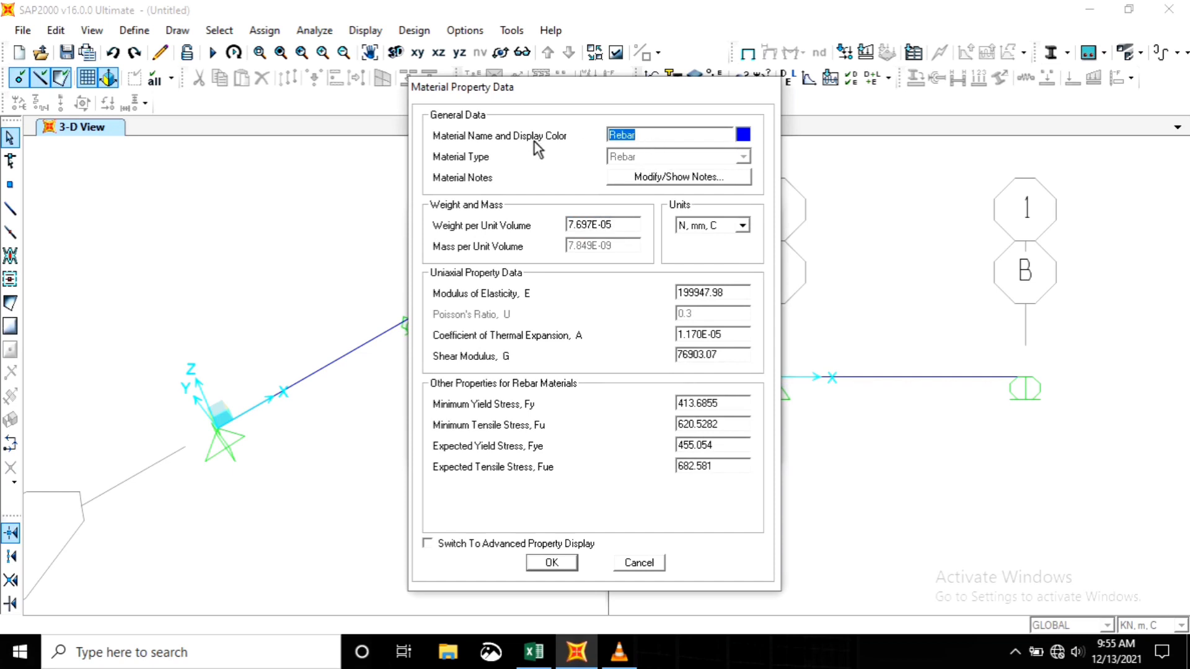
{"action": "type", "text": "BJ-"}
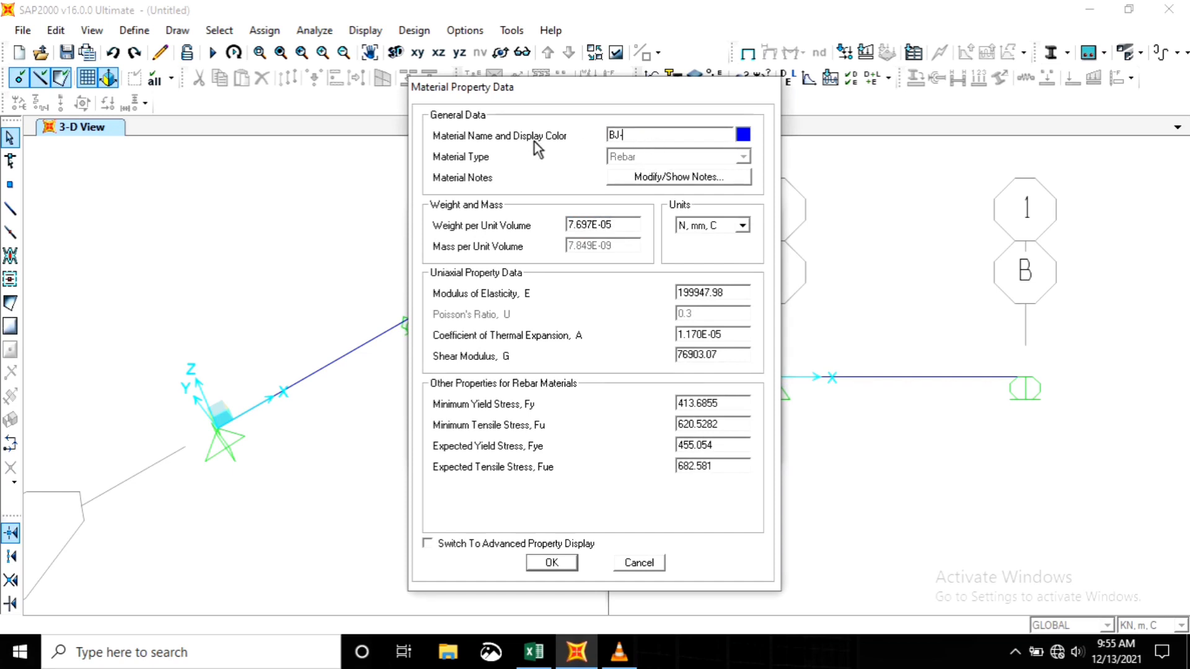
{"action": "type", "text": "55"}
- Set the BJ-55 rebar's weight per unit volume to 7850 in Kgf, m, C units
{"action": "left_click", "coordinate": [742, 226]}
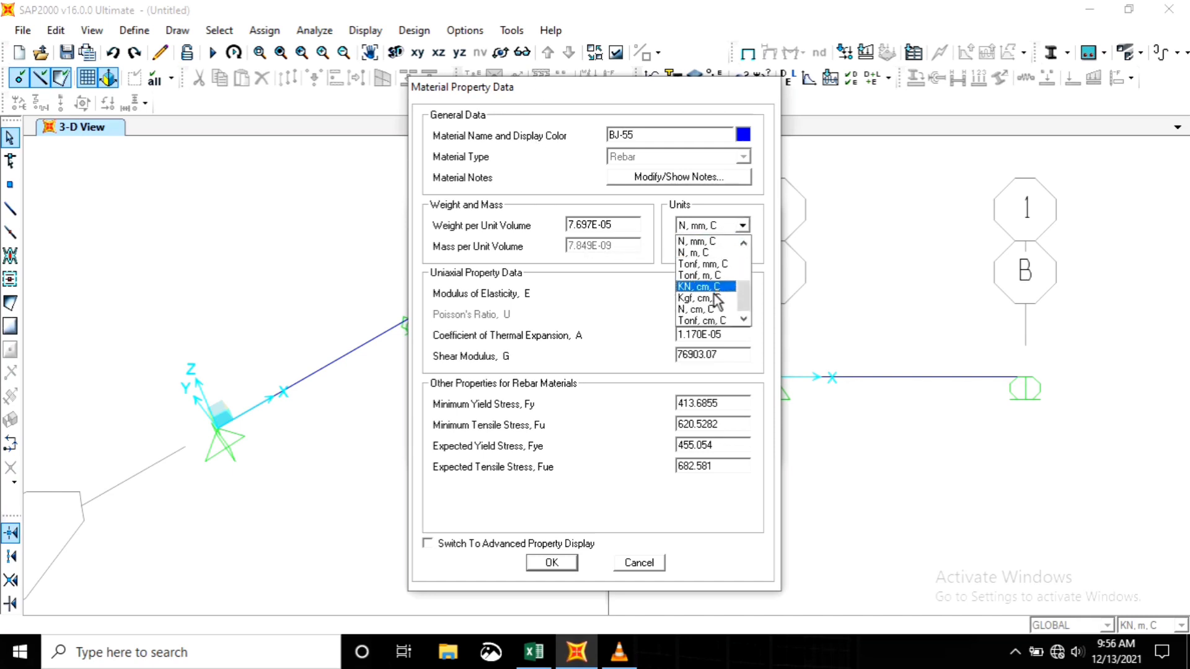
{"action": "scroll", "coordinate": [717, 301], "scroll_direction": "up", "scroll_amount": 2}
{"action": "left_click", "coordinate": [697, 268]}
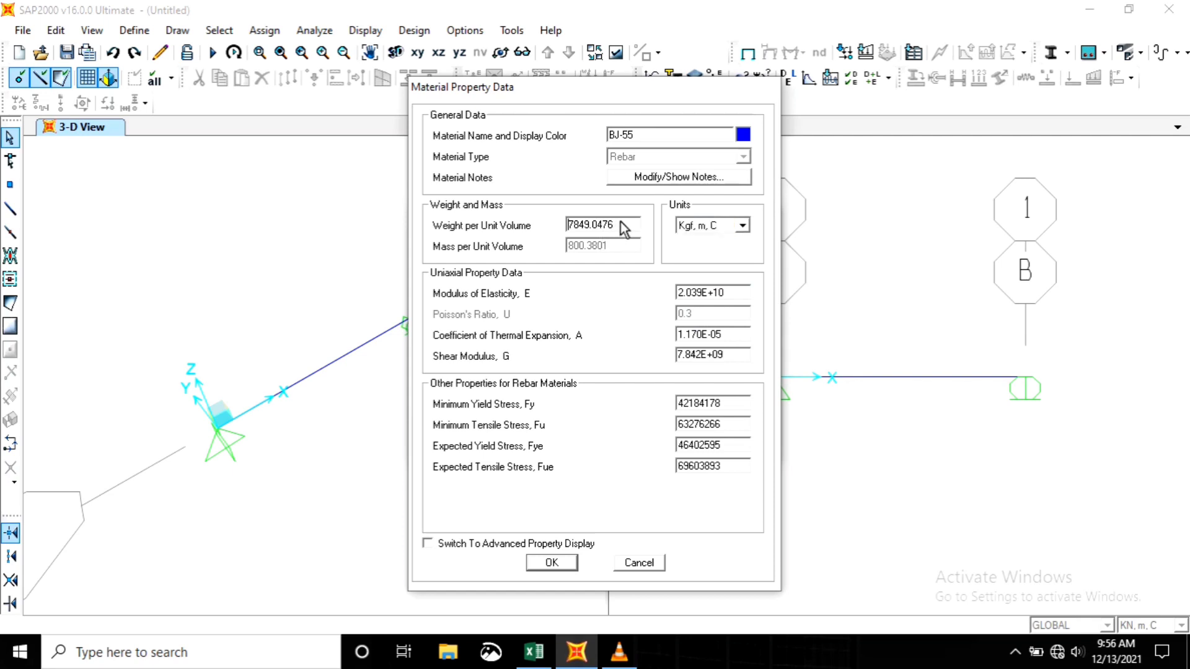
{"action": "double_click", "coordinate": [623, 229]}
{"action": "left_click", "coordinate": [622, 230]}
- In N, mm, C units, set the BJ-55 rebar's minimum yield stress to 410 and minimum tensile stress to 550
{"action": "left_click", "coordinate": [741, 225]}
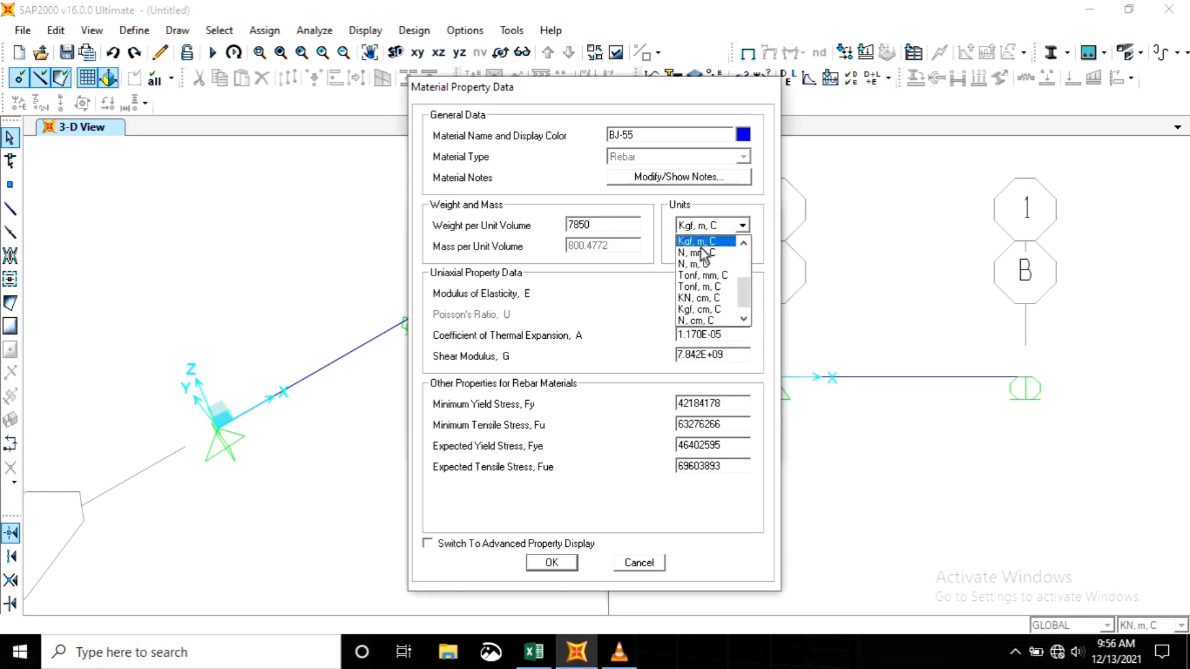
{"action": "left_click", "coordinate": [696, 253]}
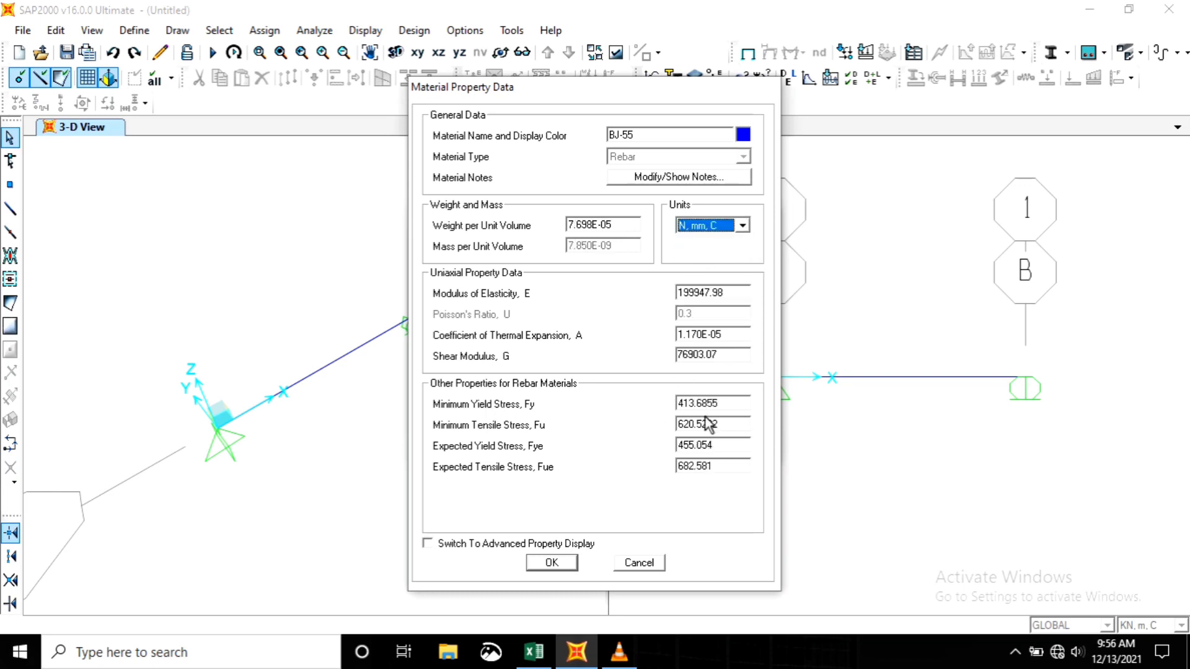
{"action": "double_click", "coordinate": [734, 405]}
{"action": "type", "text": "2"}
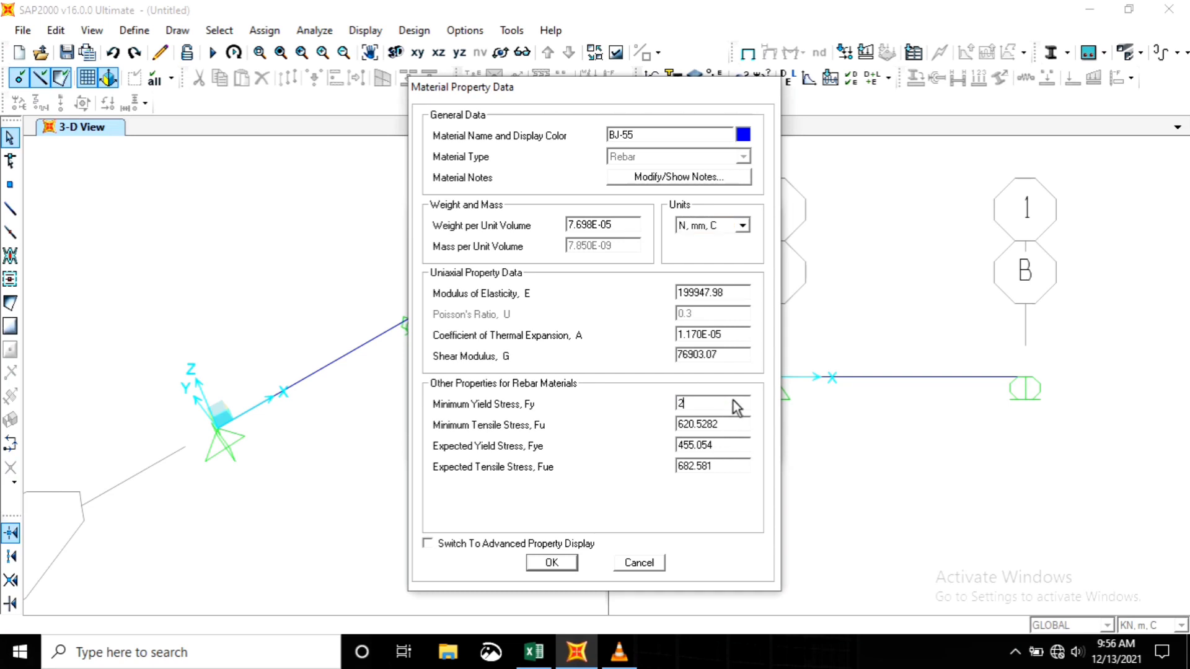
{"action": "key", "text": "BackSpace"}
{"action": "type", "text": "410"}
{"action": "double_click", "coordinate": [732, 427]}
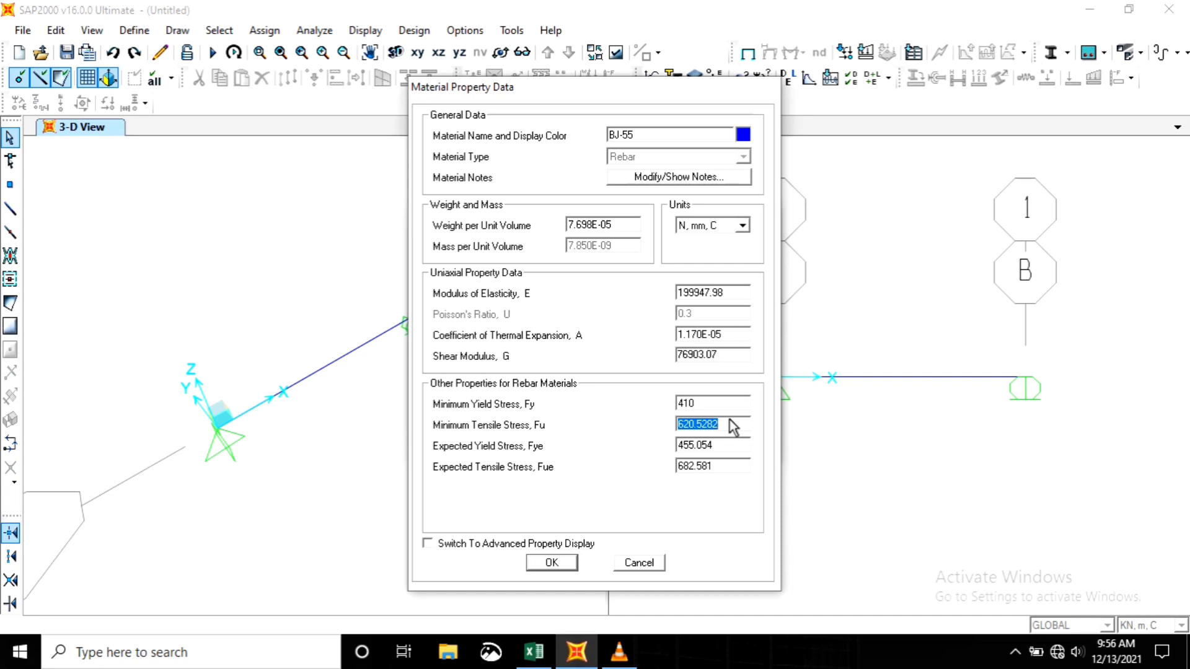
{"action": "type", "text": "550"}
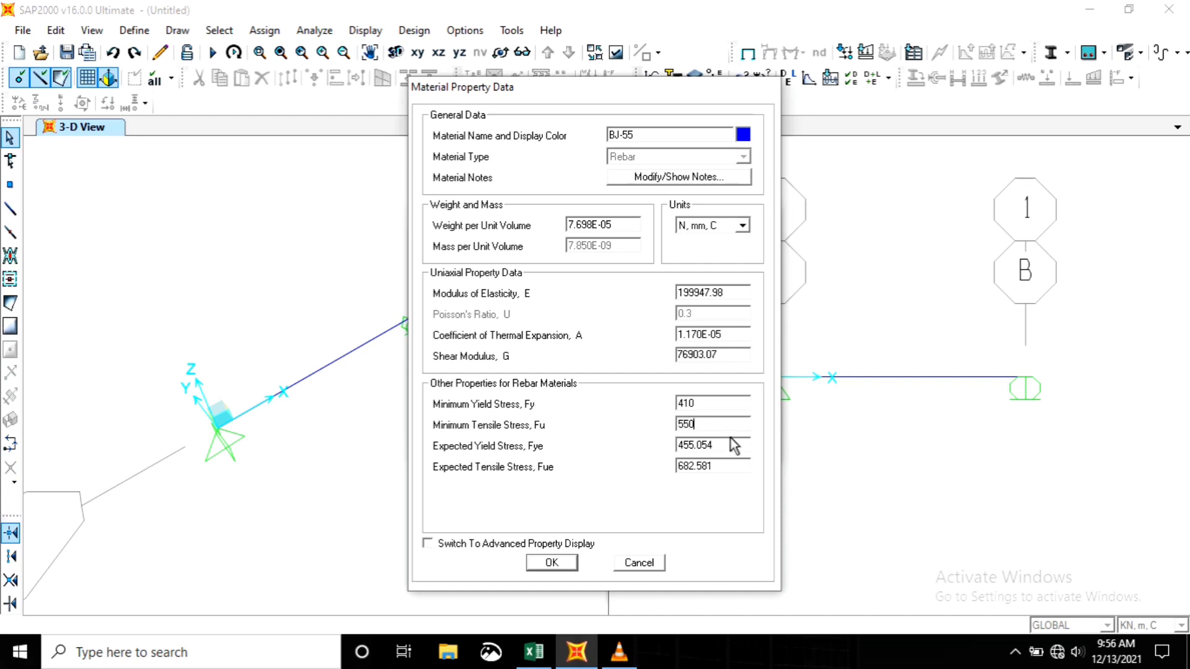
- Set the BJ-55 rebar's expected yield stress to 410 and expected tensile stress to 550, and accept the material
{"action": "double_click", "coordinate": [728, 444]}
{"action": "type", "text": "41"}
{"action": "type", "text": "0"}
{"action": "left_click", "coordinate": [537, 562]}
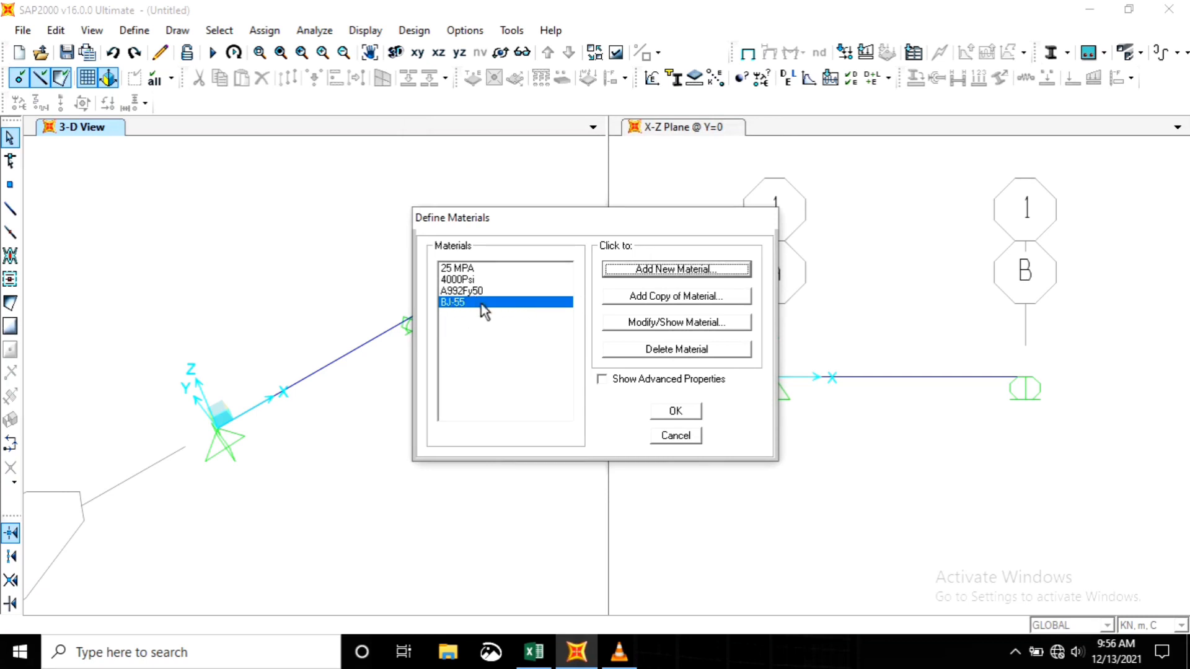
- Add a copy of the BJ-55 material and name it BJ-37
{"action": "left_click", "coordinate": [661, 298]}
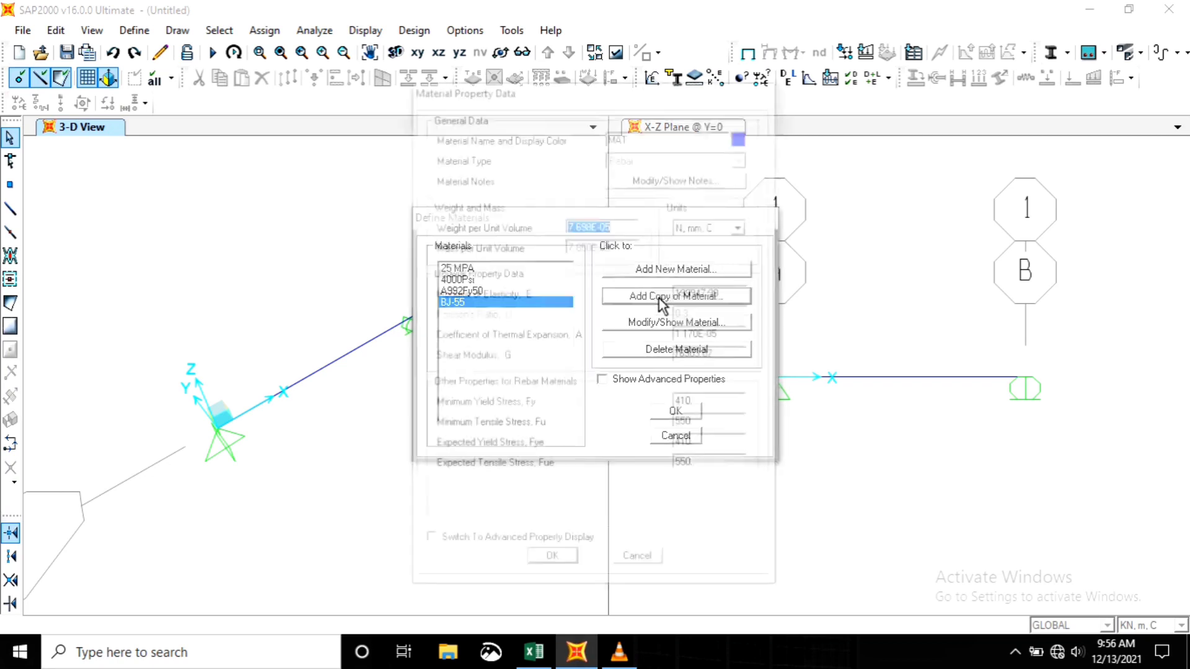
{"action": "left_click", "coordinate": [640, 137]}
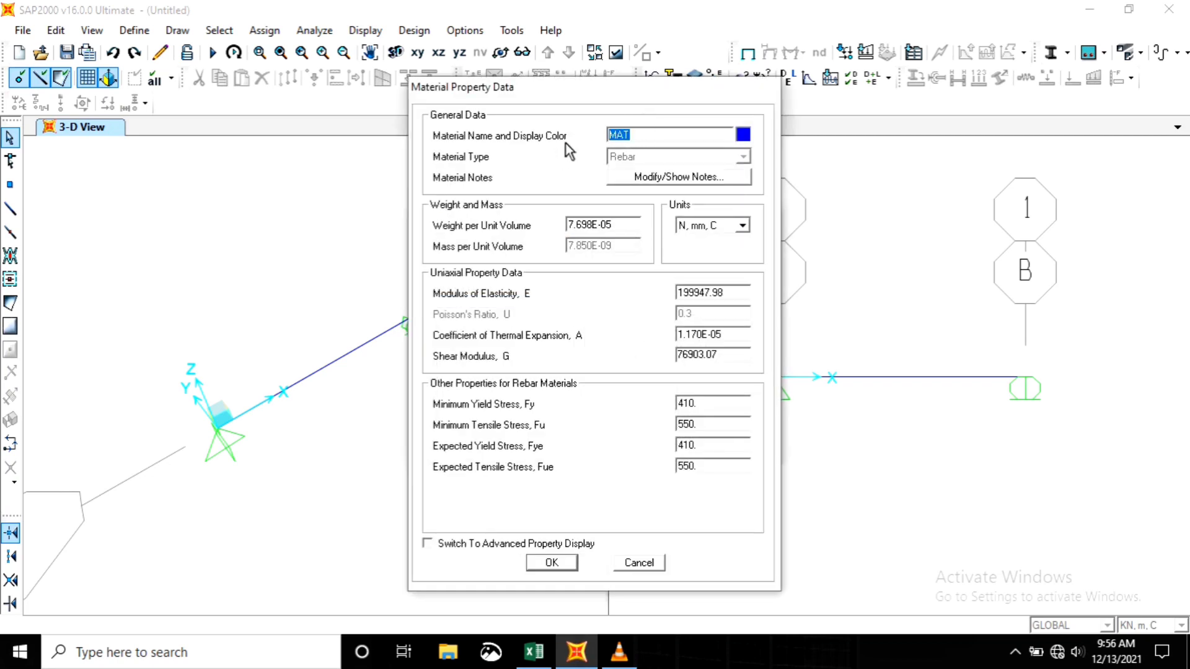
{"action": "type", "text": "BJ-37"}
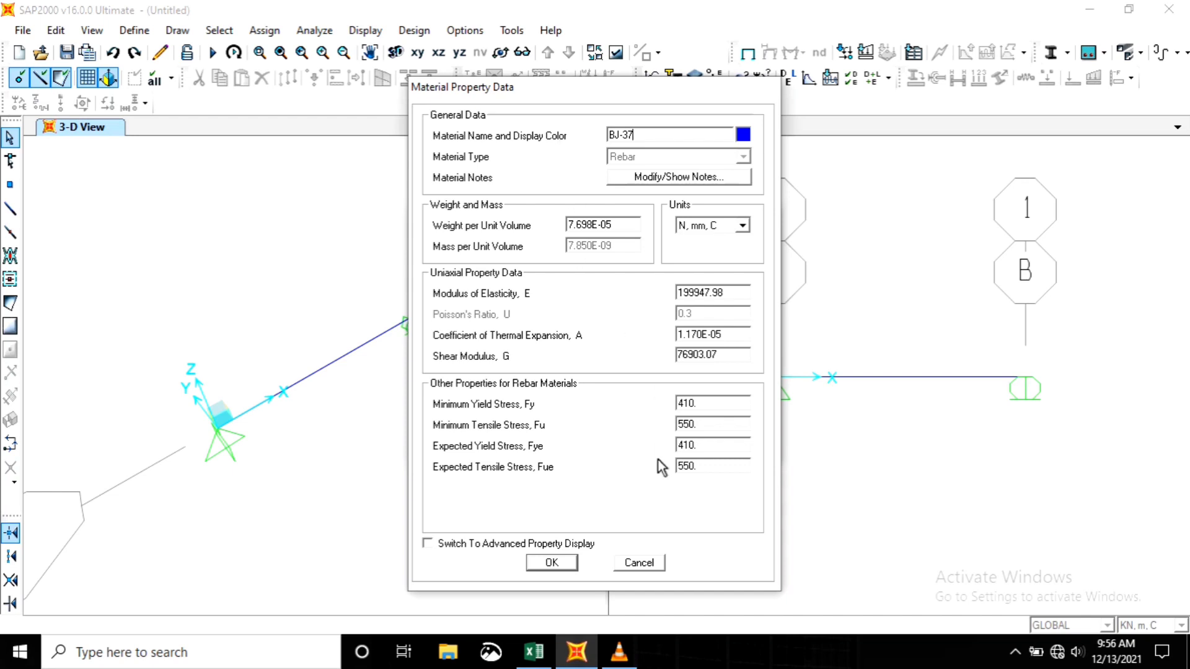
- Set BJ-37's minimum and expected yield stresses to 240 and both tensile stresses to 370, and accept the material definitions
{"action": "double_click", "coordinate": [725, 403]}
{"action": "type", "text": "24"}
{"action": "left_click", "coordinate": [722, 451]}
{"action": "type", "text": "240"}
{"action": "left_click", "coordinate": [722, 465]}
{"action": "type", "text": "370"}
{"action": "left_click", "coordinate": [552, 563]}
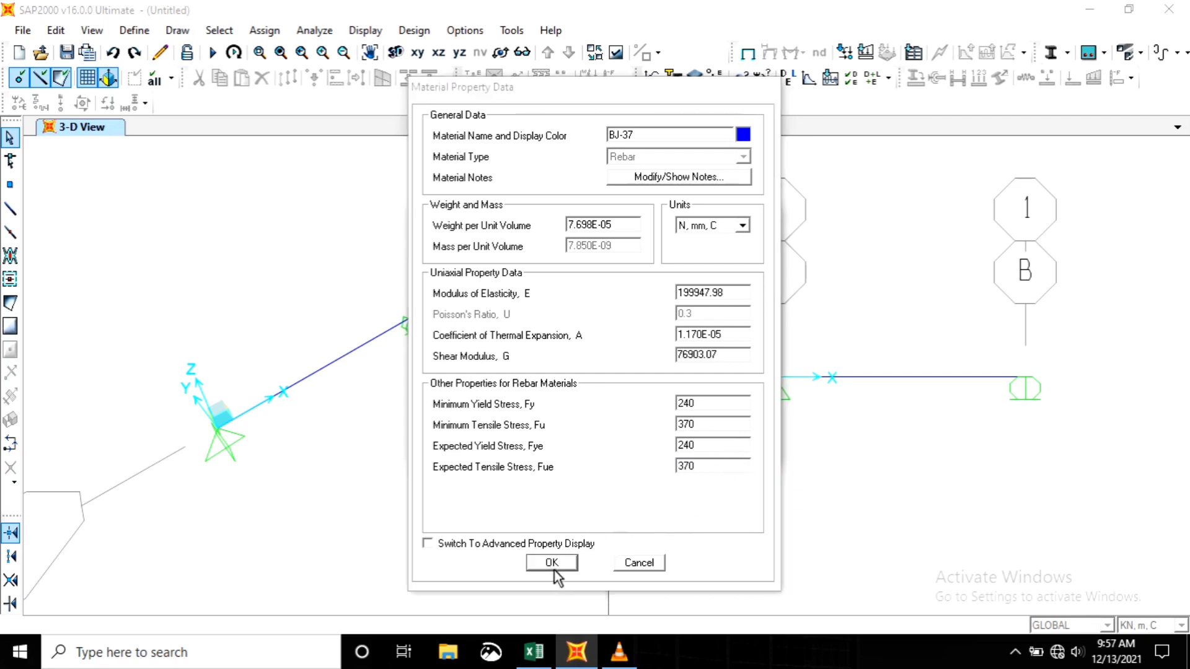
{"action": "left_click", "coordinate": [676, 411]}
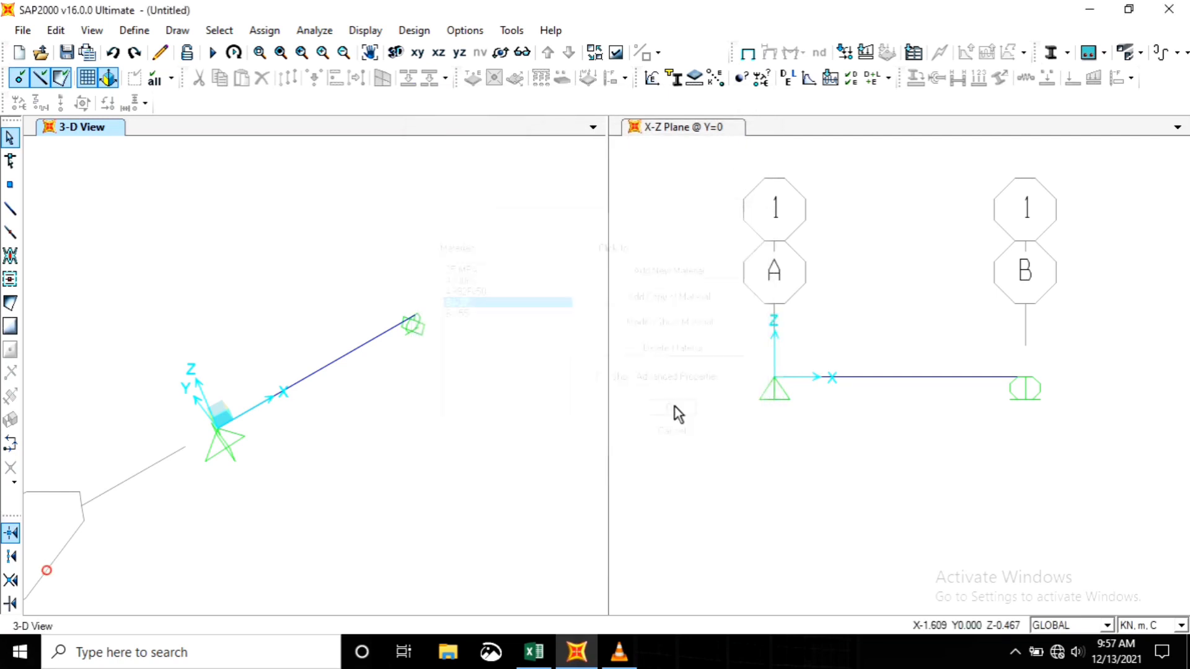
- Add a new frame section property of type Concrete with a rectangular shape
{"action": "left_click", "coordinate": [144, 36]}
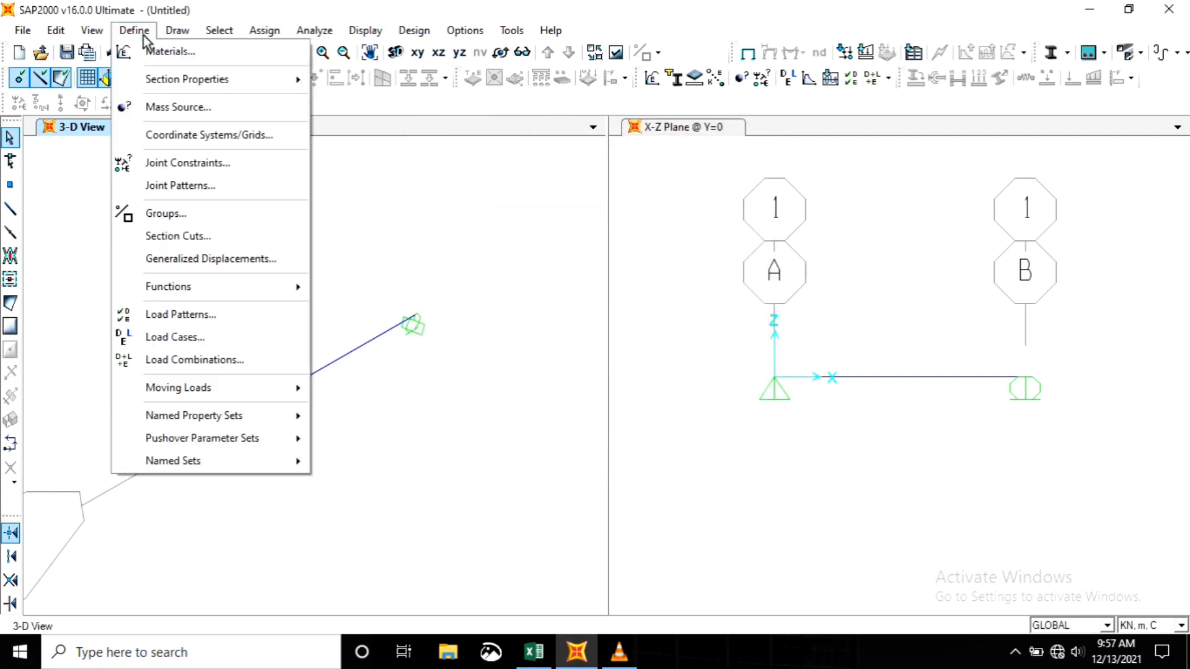
{"action": "mouse_move", "coordinate": [293, 86]}
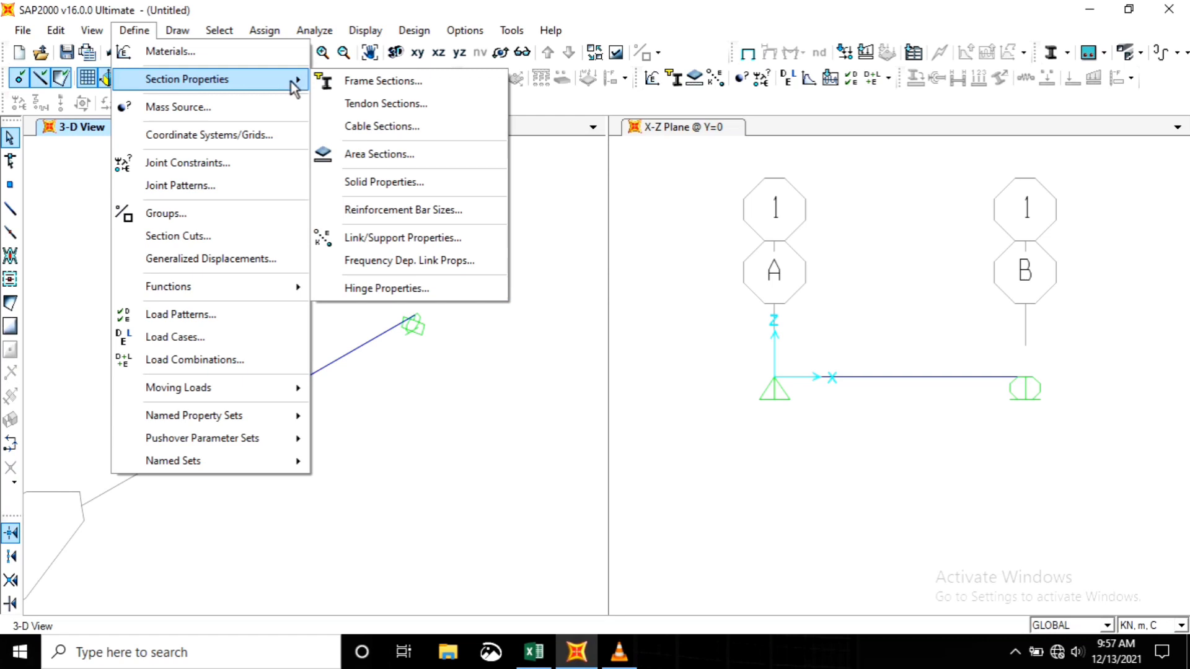
{"action": "left_click", "coordinate": [363, 81]}
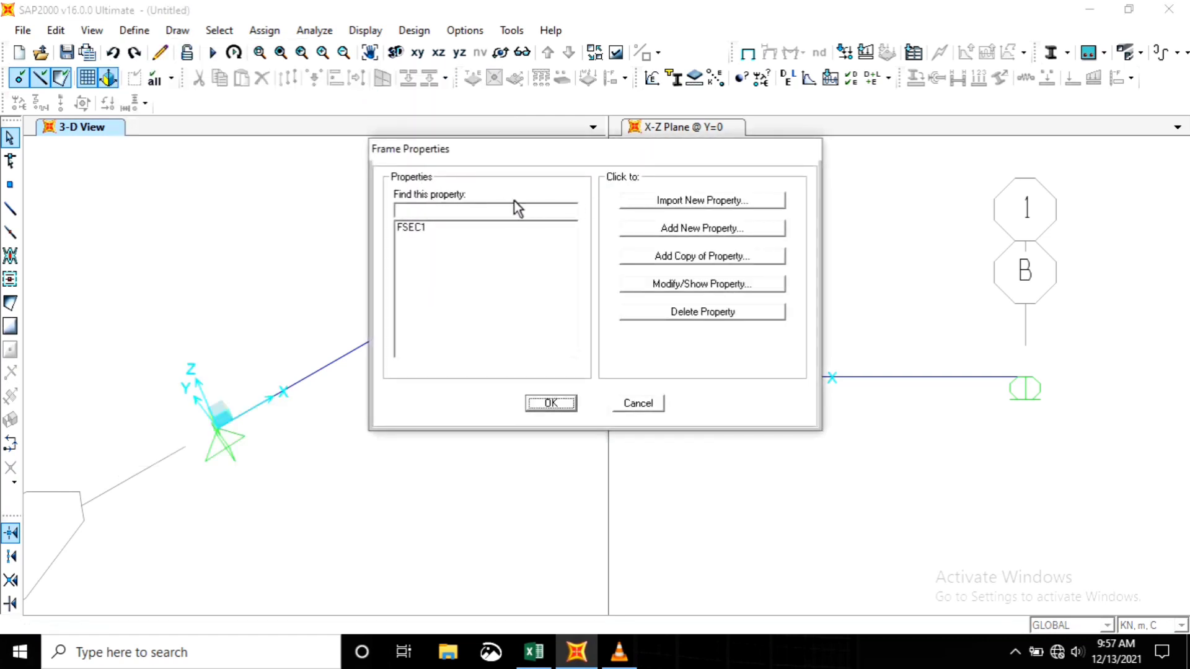
{"action": "left_click", "coordinate": [686, 229]}
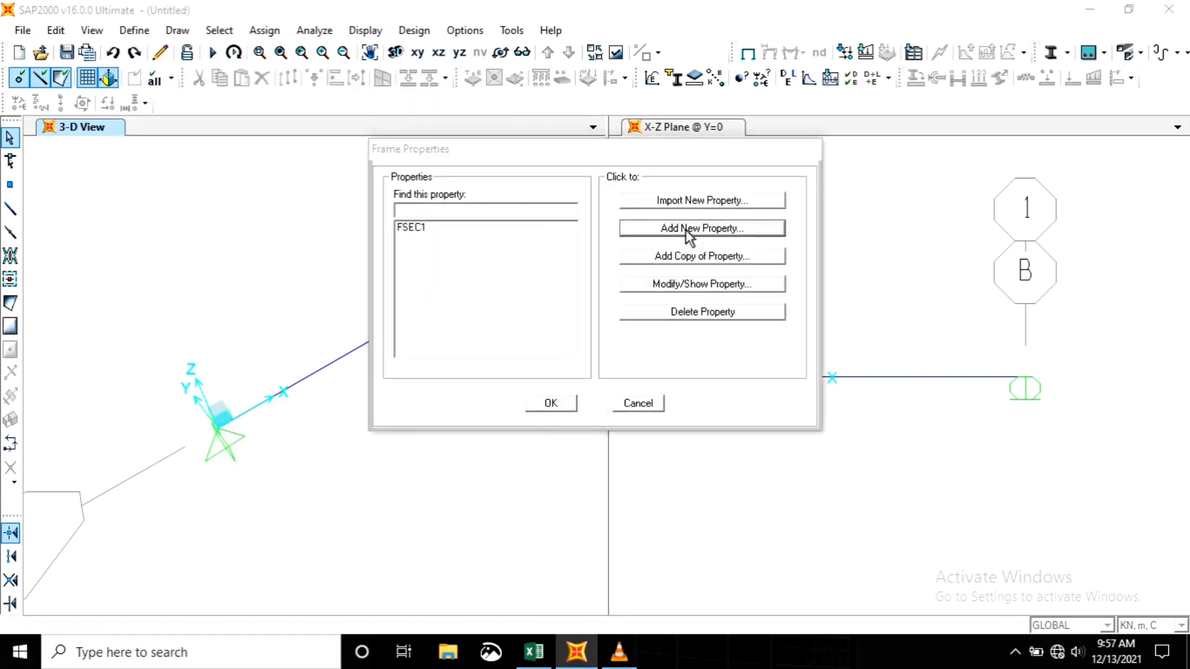
{"action": "left_click", "coordinate": [789, 167]}
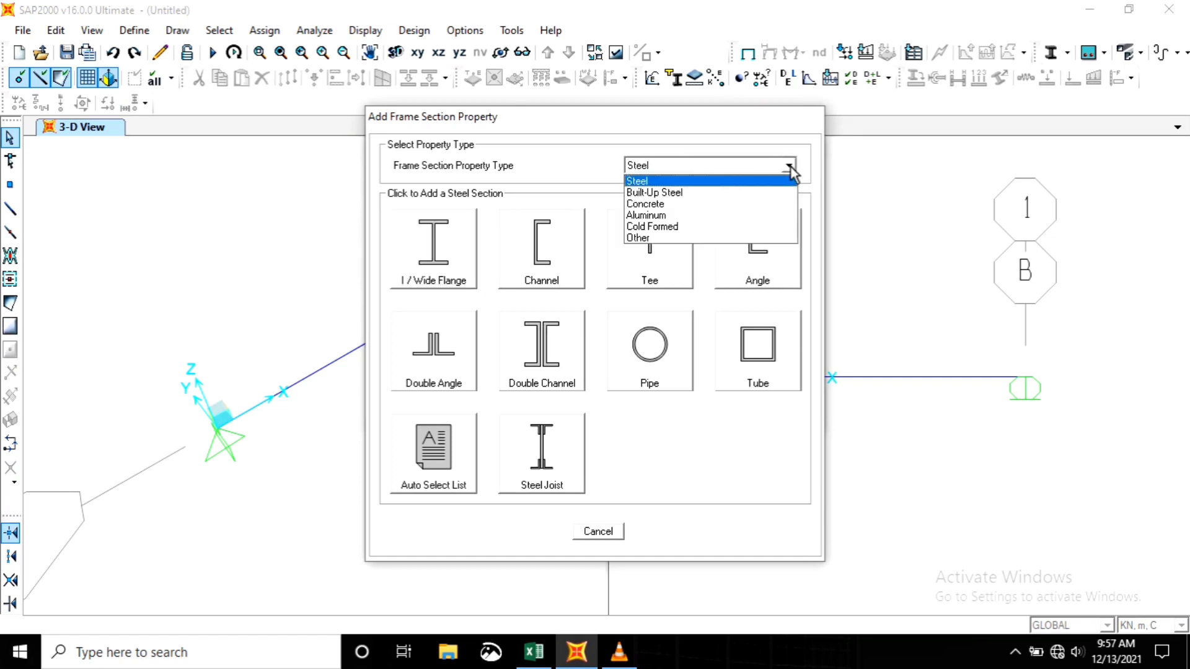
{"action": "left_click", "coordinate": [642, 203]}
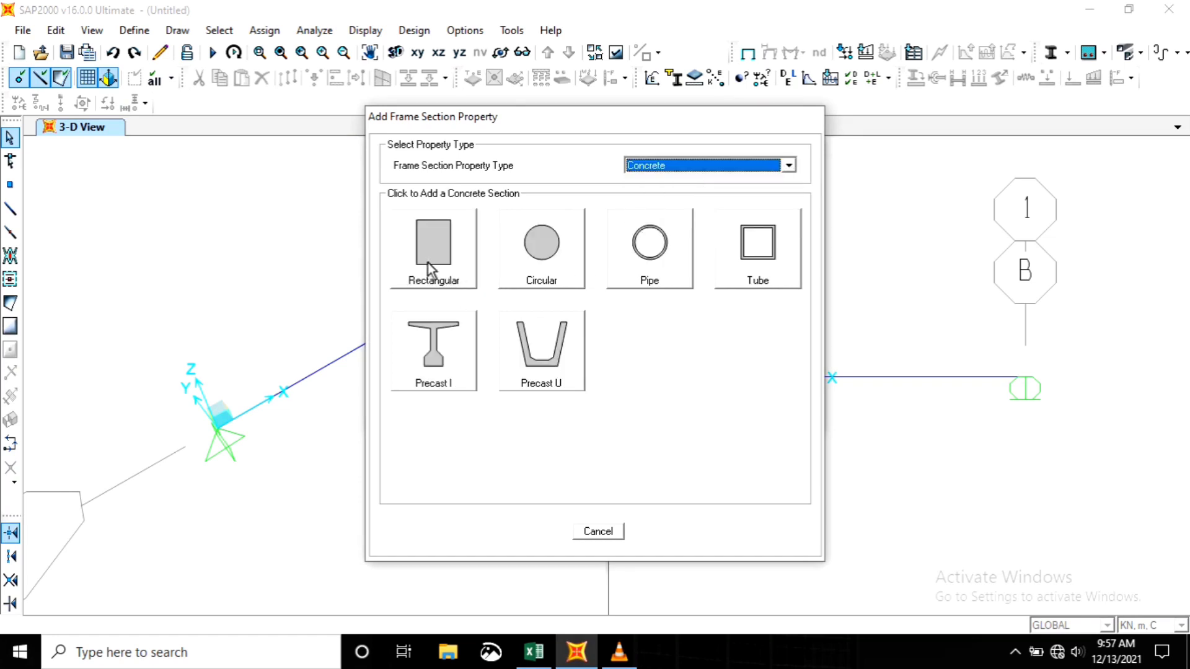
{"action": "left_click", "coordinate": [437, 242]}
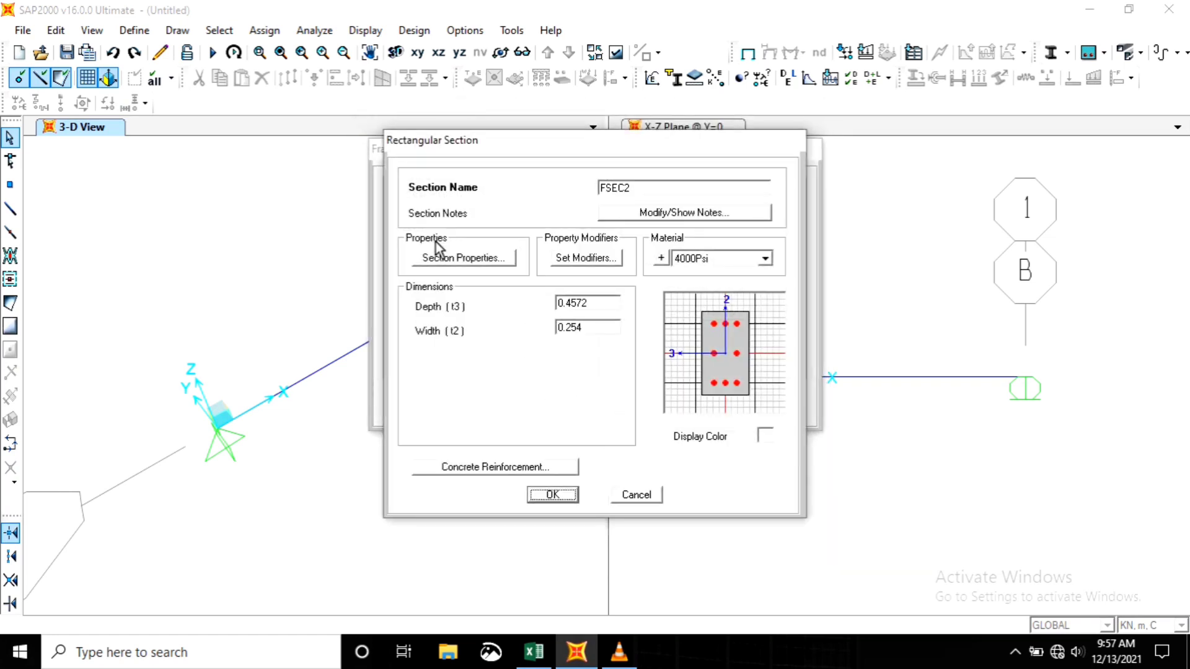
- Name the rectangular section B-20/40 and assign it the 25 MPA material
{"action": "left_click_drag", "start_coordinate": [648, 193], "coordinate": [523, 192]}
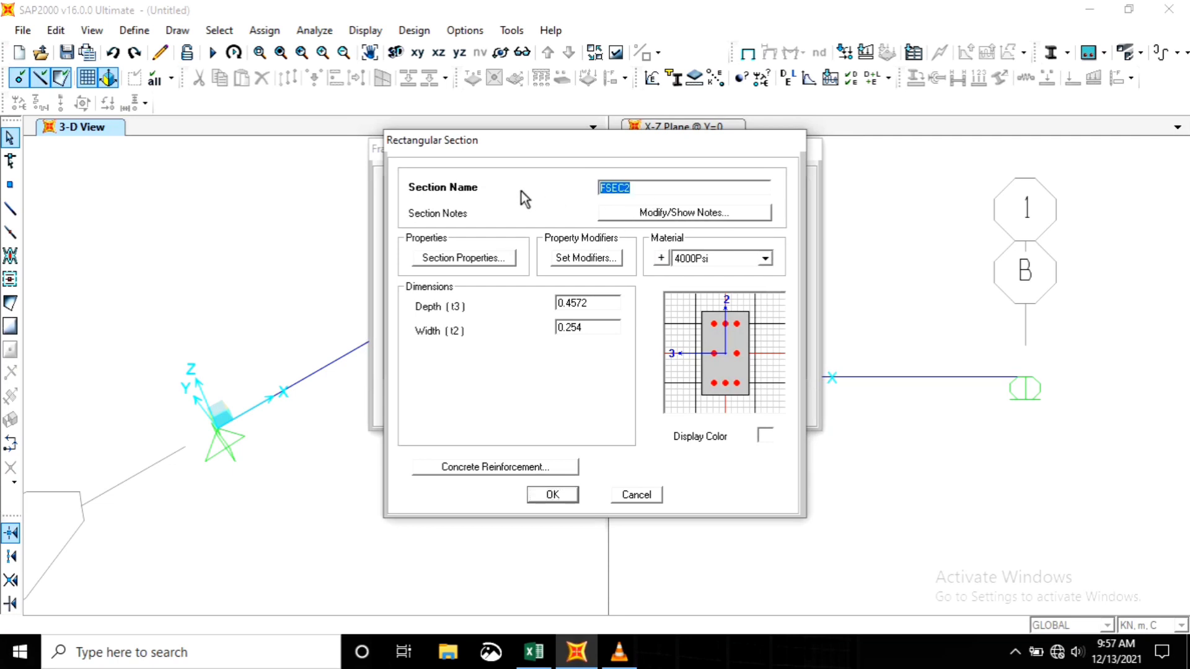
{"action": "type", "text": "B-20/40"}
{"action": "left_click", "coordinate": [765, 260]}
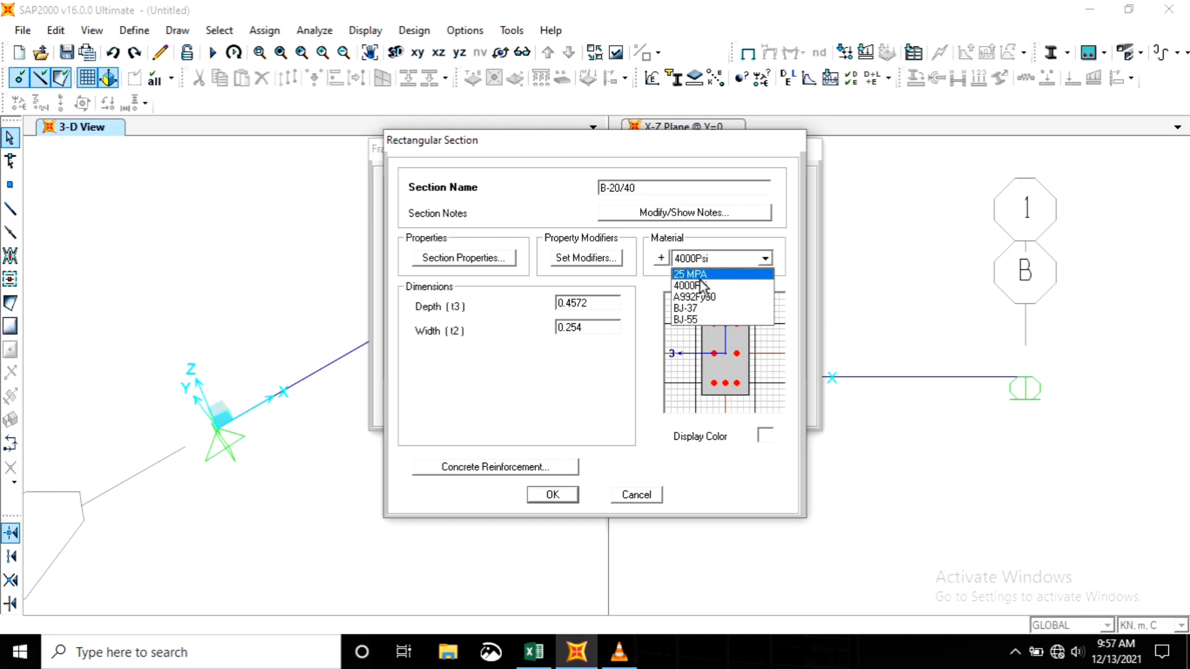
{"action": "left_click", "coordinate": [696, 274]}
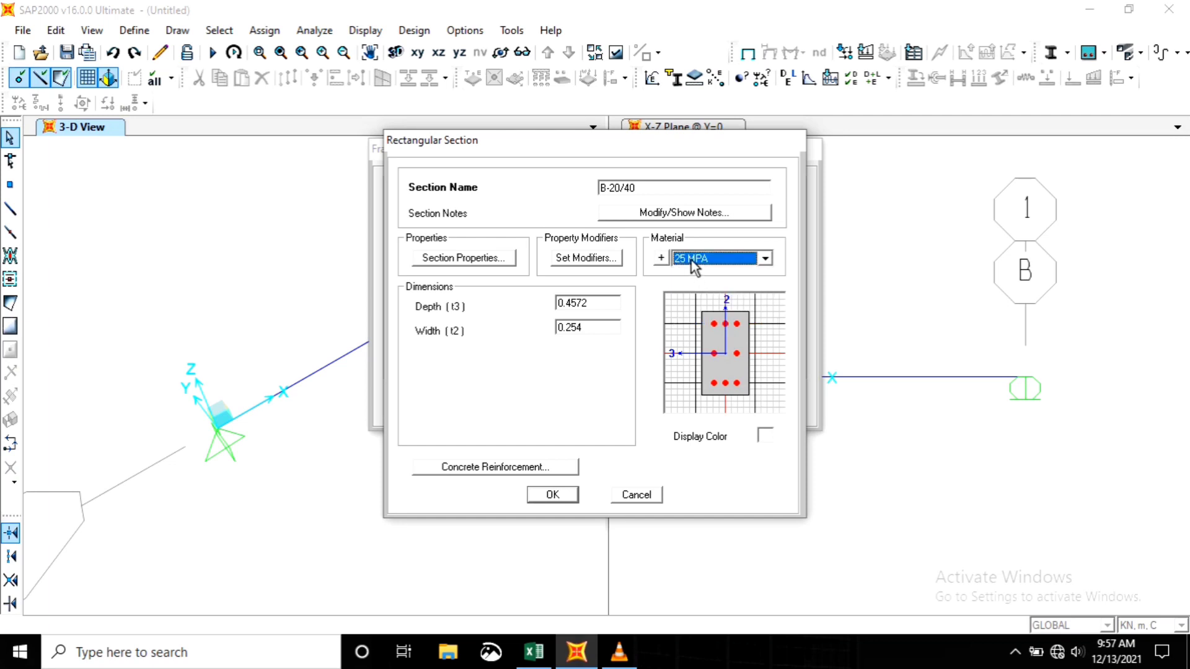
- Set the B-20/40 section's depth to 0.4 m and its width to 0.2 m
{"action": "left_click", "coordinate": [593, 303]}
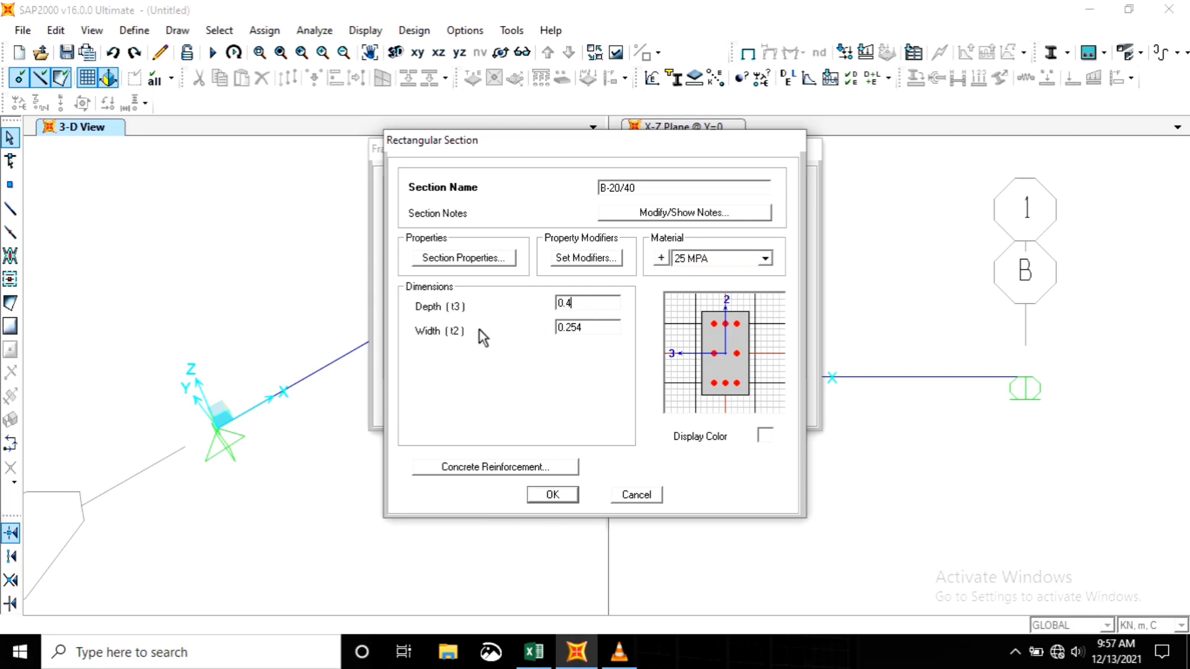
{"action": "left_click", "coordinate": [593, 328]}
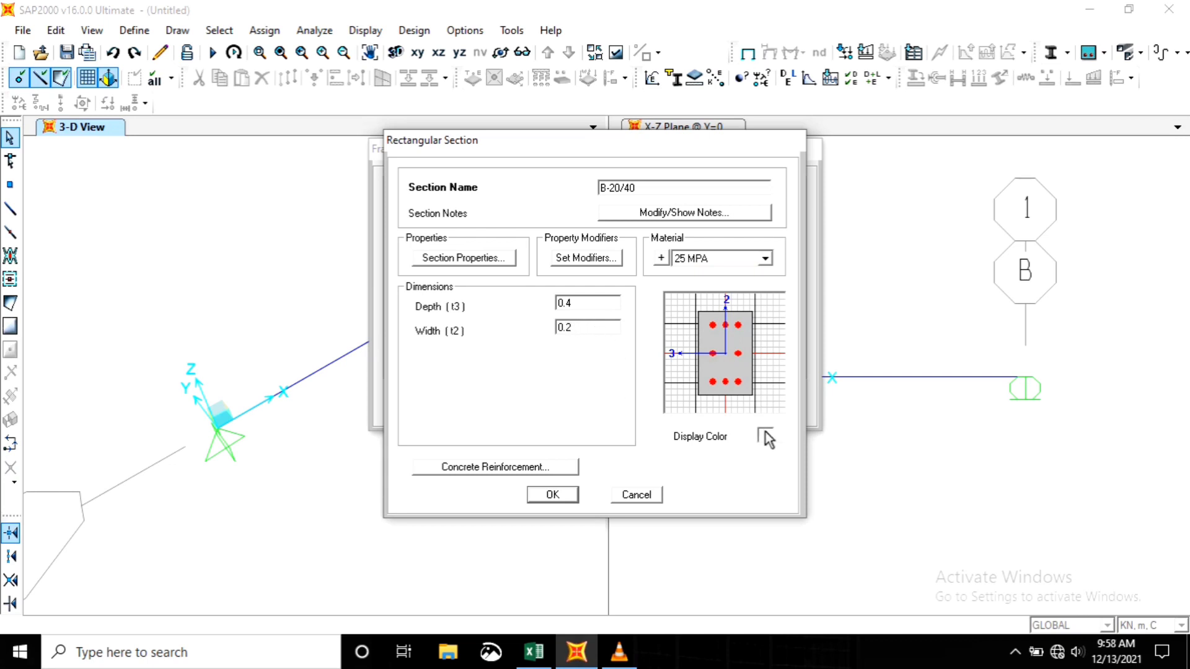
- Set the section's concrete reinforcement to the Beam (M3 Design Only) type with BJ-37 for the confinement bars
{"action": "left_click", "coordinate": [495, 469]}
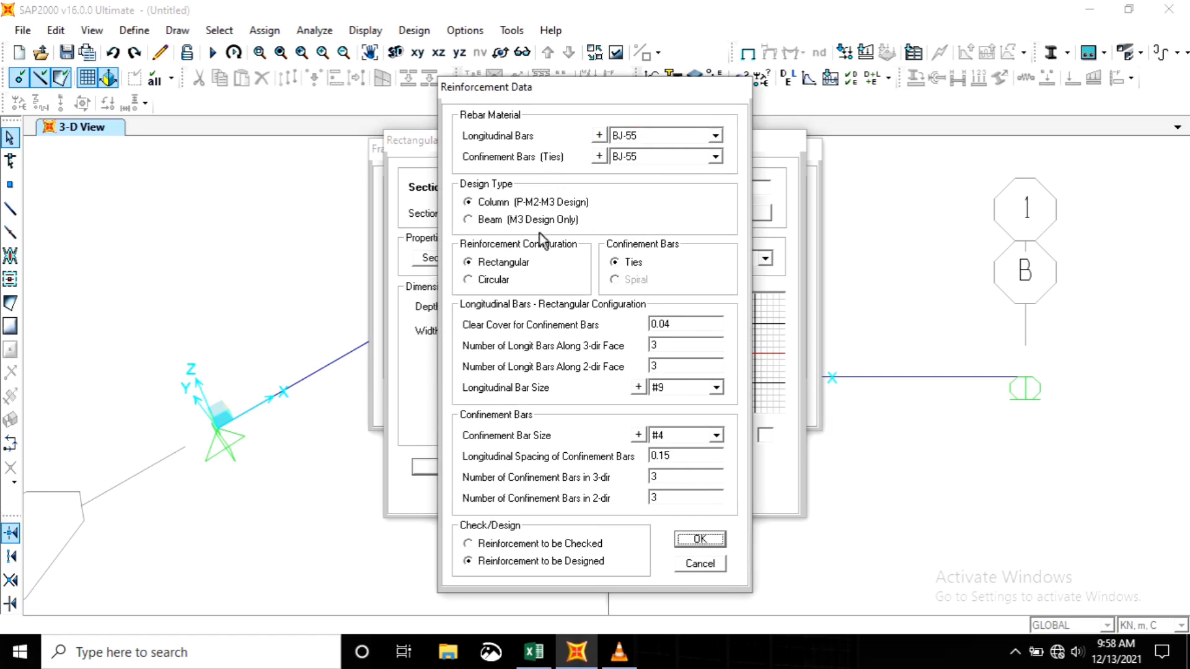
{"action": "left_click", "coordinate": [485, 221]}
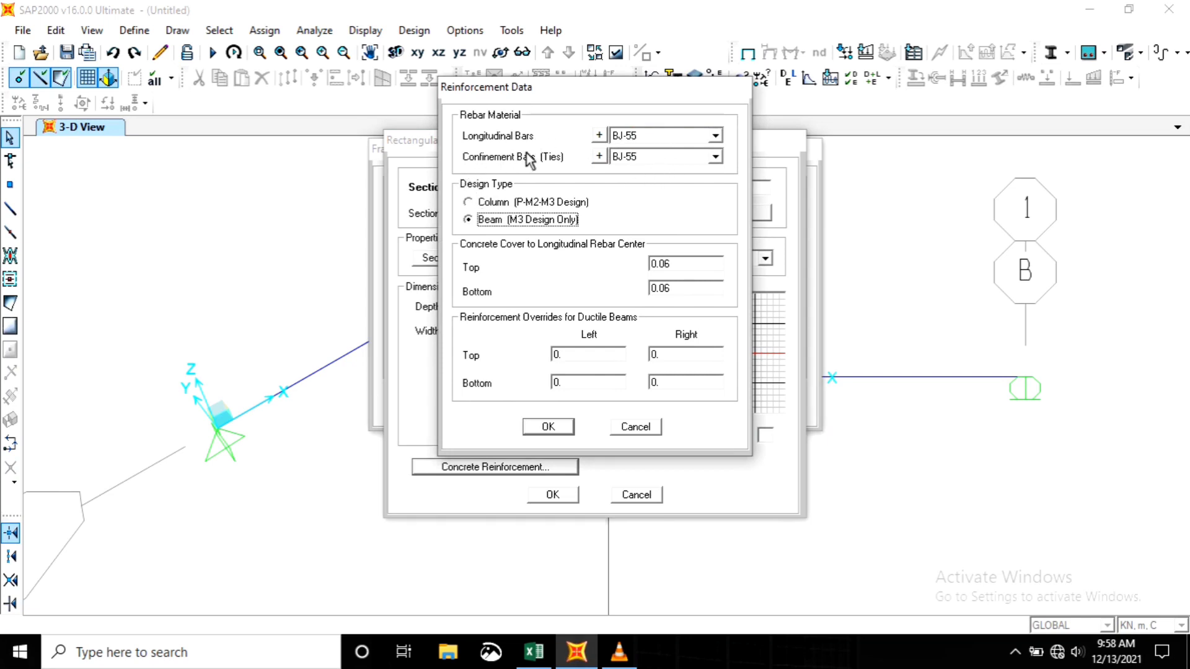
{"action": "left_click", "coordinate": [715, 157]}
{"action": "left_click", "coordinate": [623, 181]}
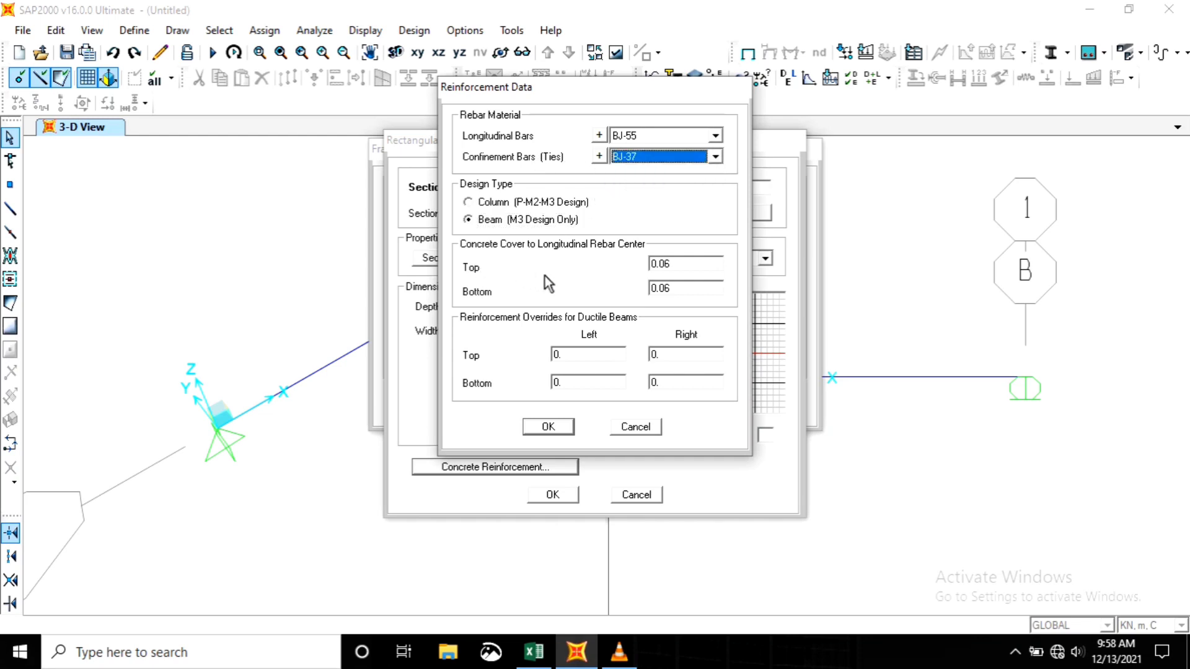
- Set the concrete cover to the longitudinal rebar center to 0.03 m and accept the reinforcement and frame section definitions
{"action": "left_click", "coordinate": [684, 268]}
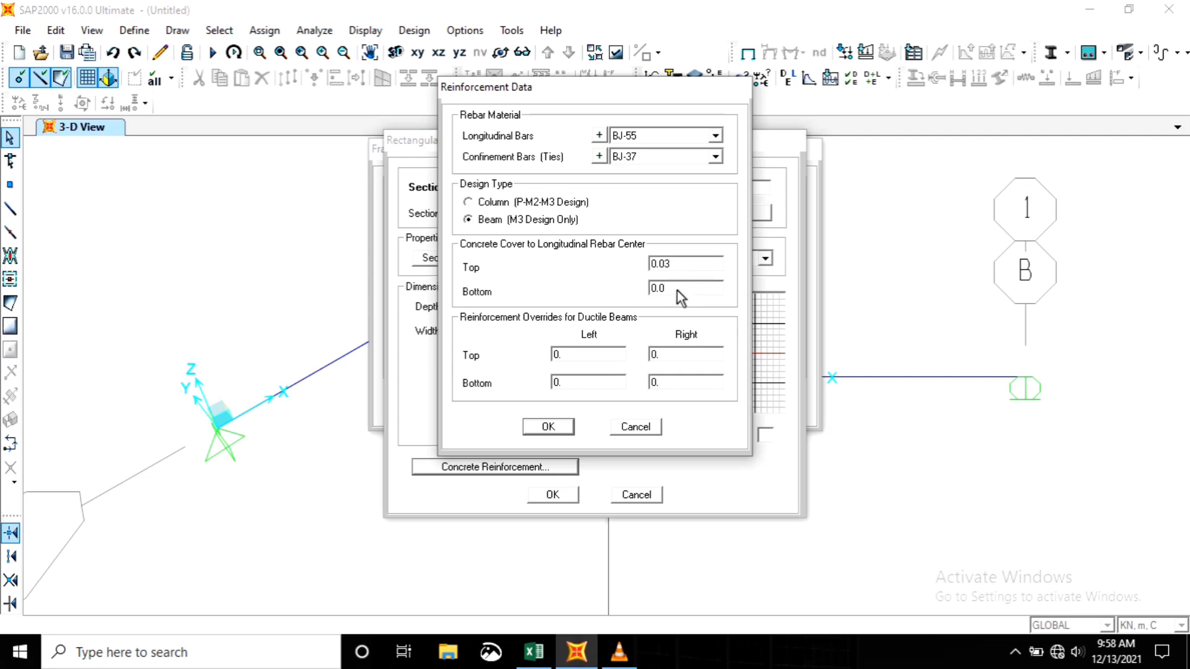
{"action": "left_click", "coordinate": [557, 427]}
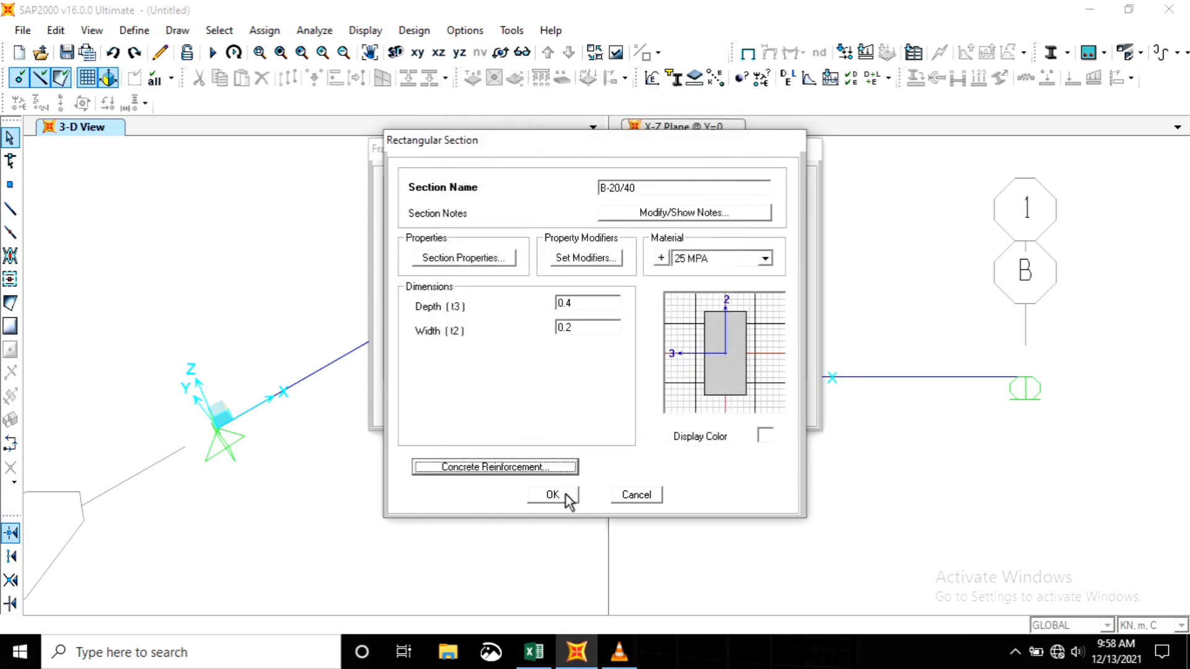
{"action": "left_click", "coordinate": [564, 494]}
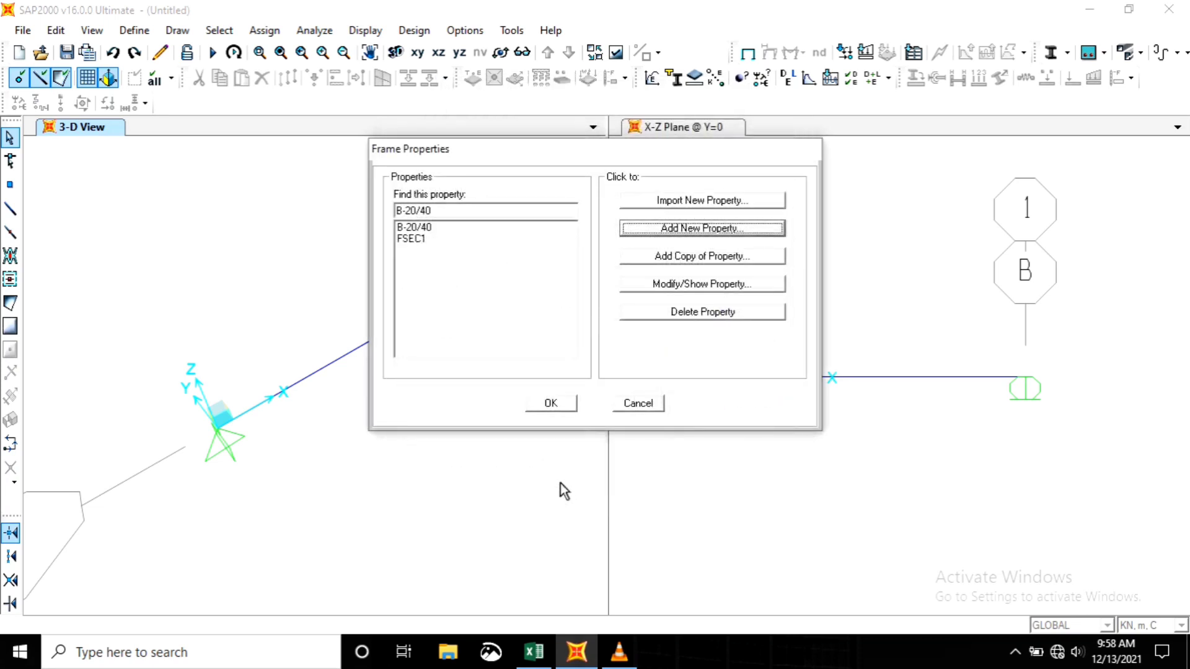
{"action": "left_click", "coordinate": [553, 402]}
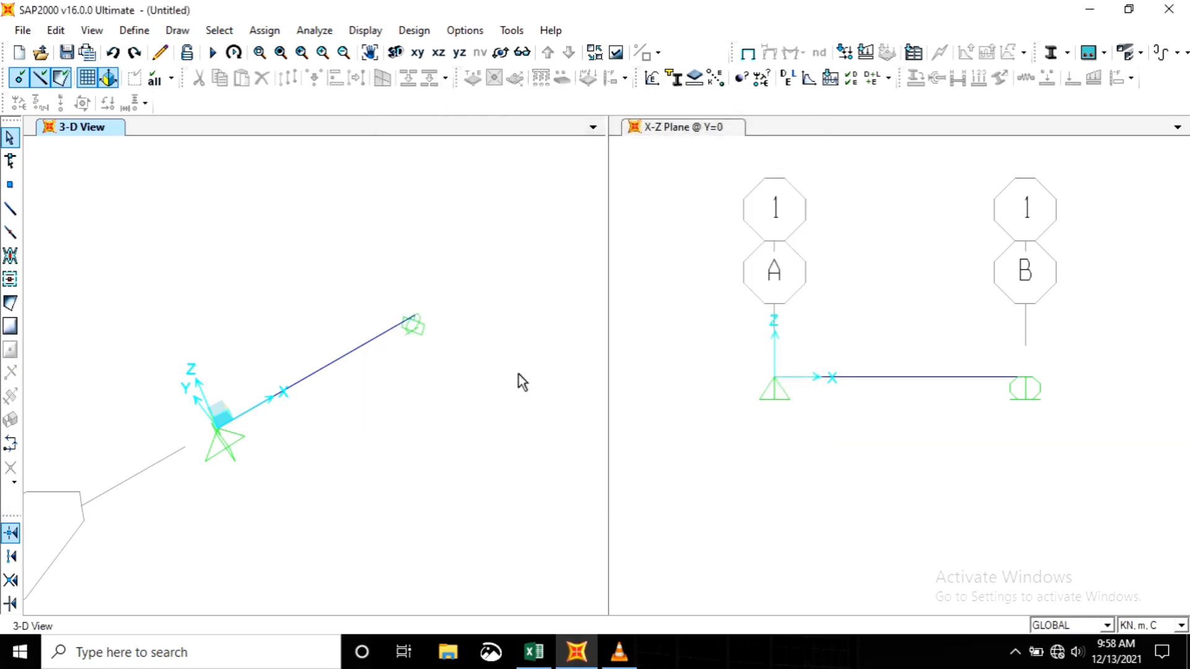
- Add a load pattern named LIVE of type LIVE and accept the load pattern definitions
{"action": "left_click", "coordinate": [132, 32]}
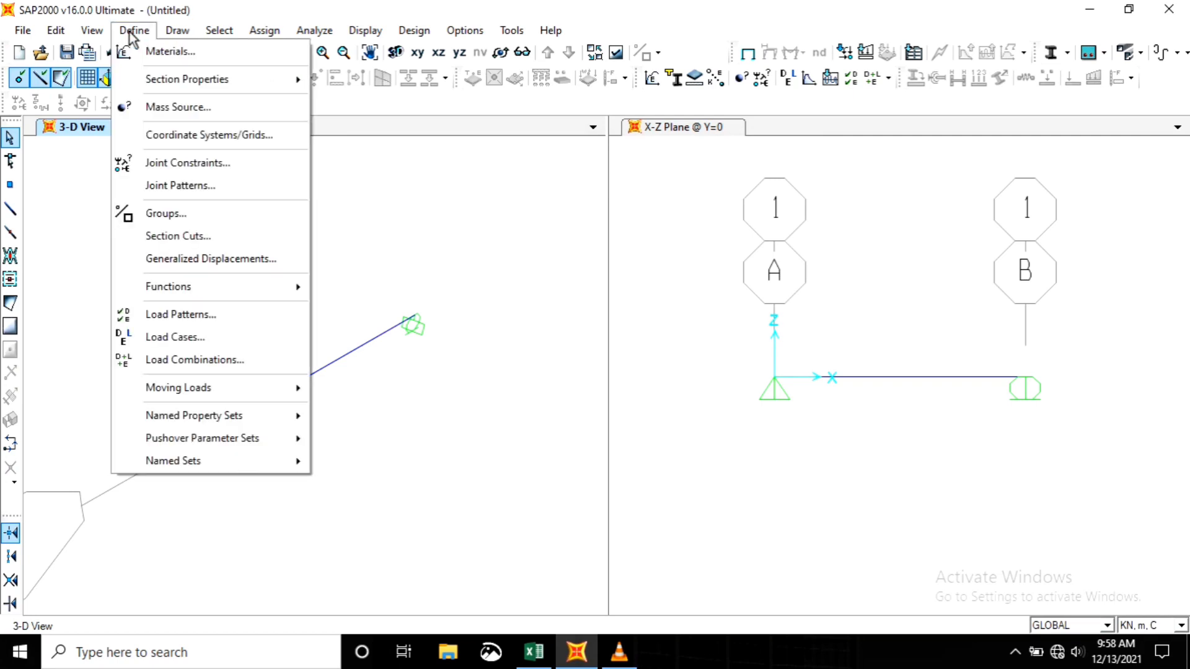
{"action": "left_click", "coordinate": [177, 320]}
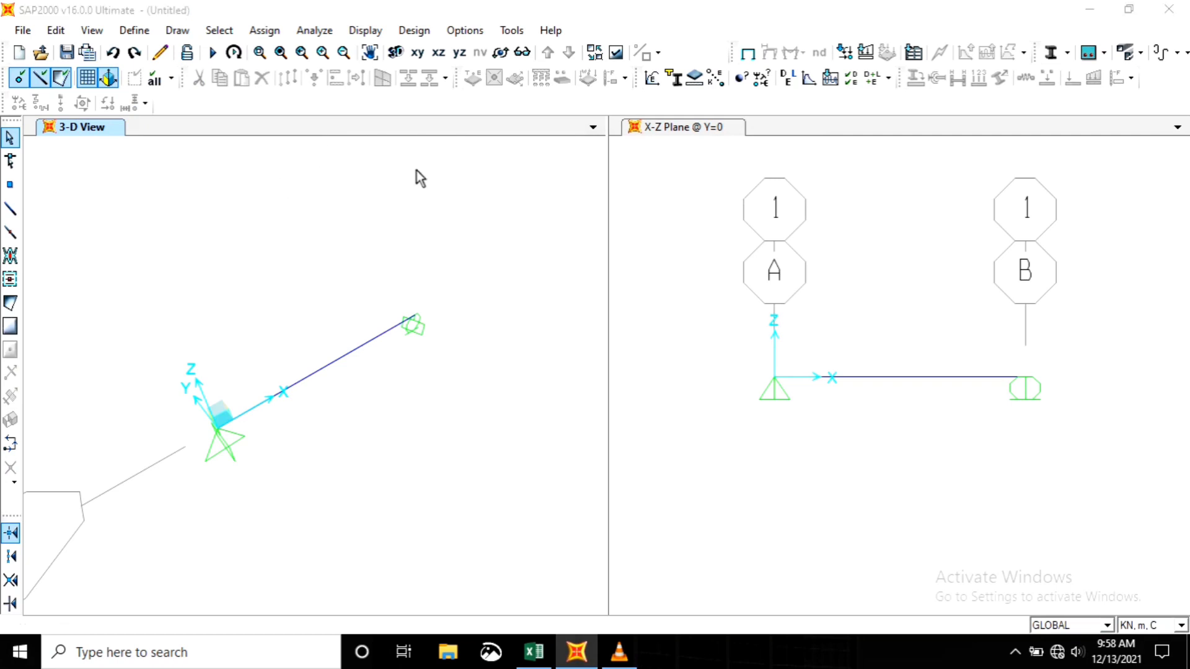
{"action": "left_click", "coordinate": [367, 292]}
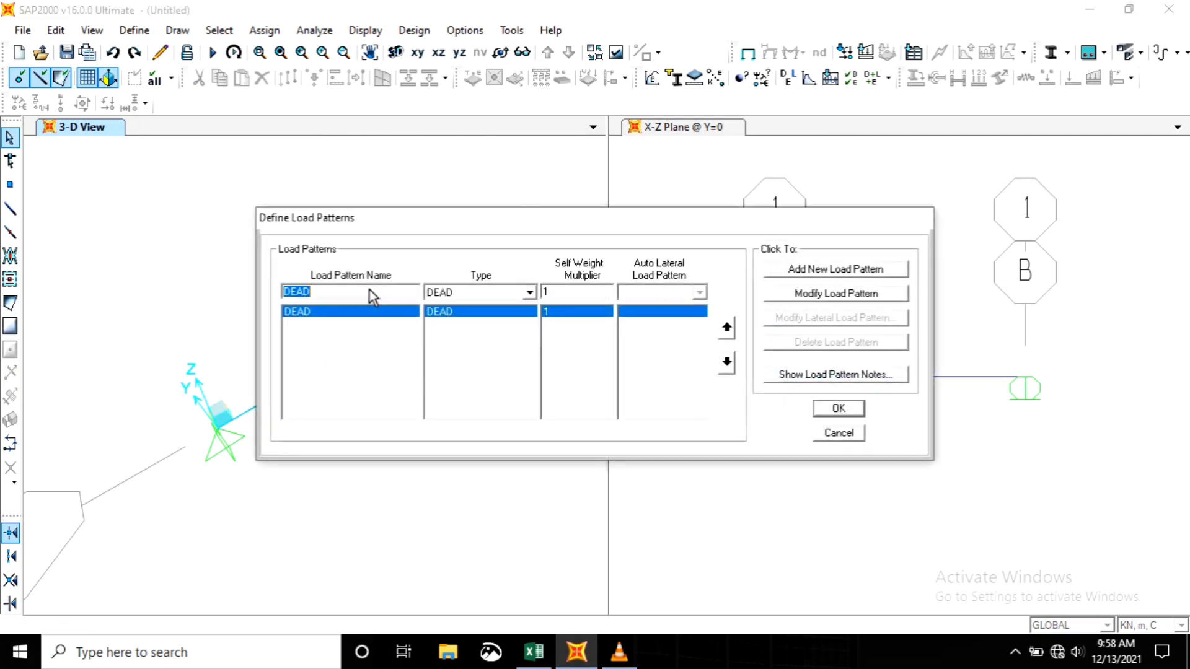
{"action": "type", "text": "LIVE"}
{"action": "left_click", "coordinate": [492, 292]}
{"action": "left_click", "coordinate": [469, 319]}
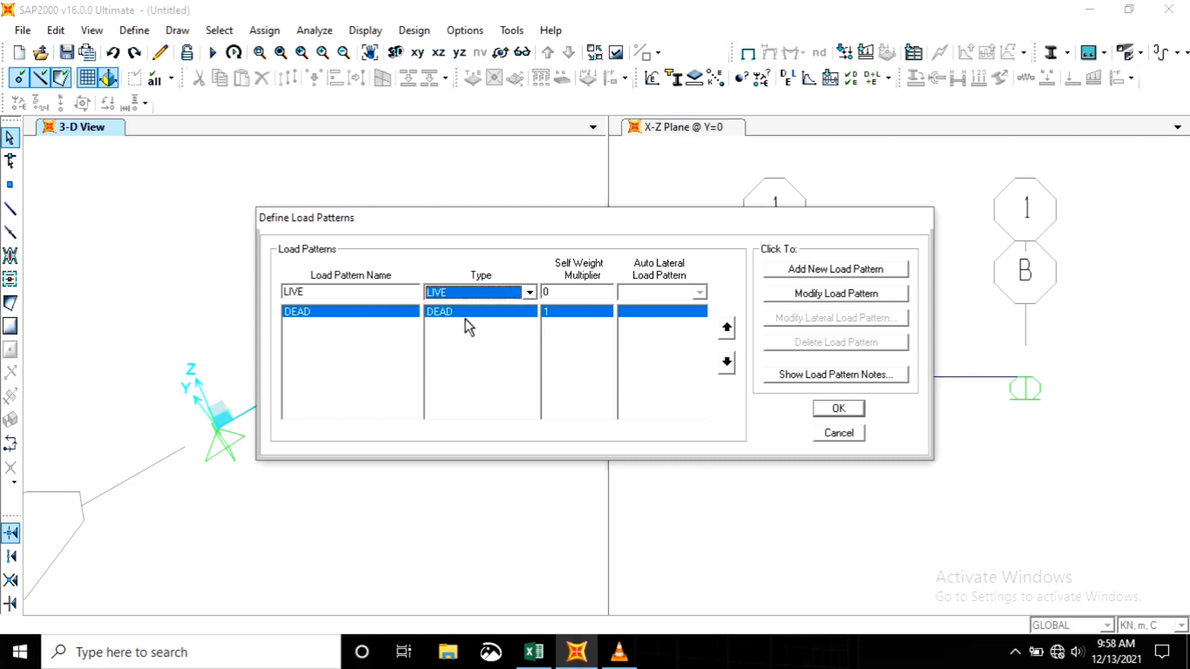
{"action": "left_click", "coordinate": [842, 272]}
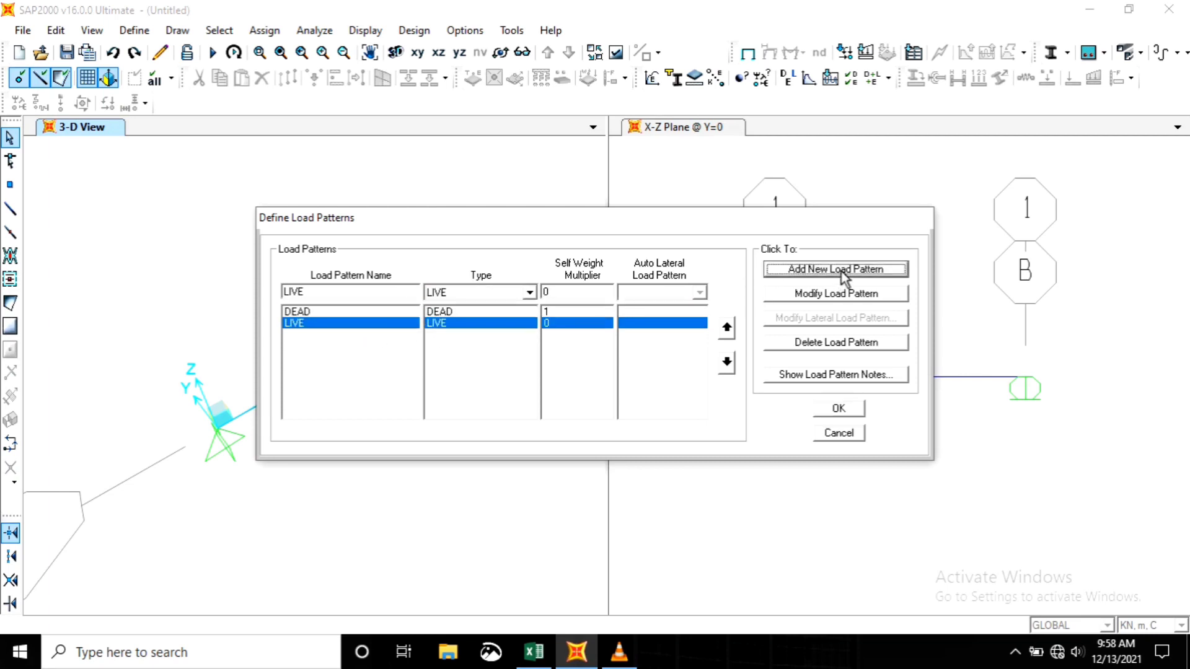
{"action": "left_click", "coordinate": [840, 410]}
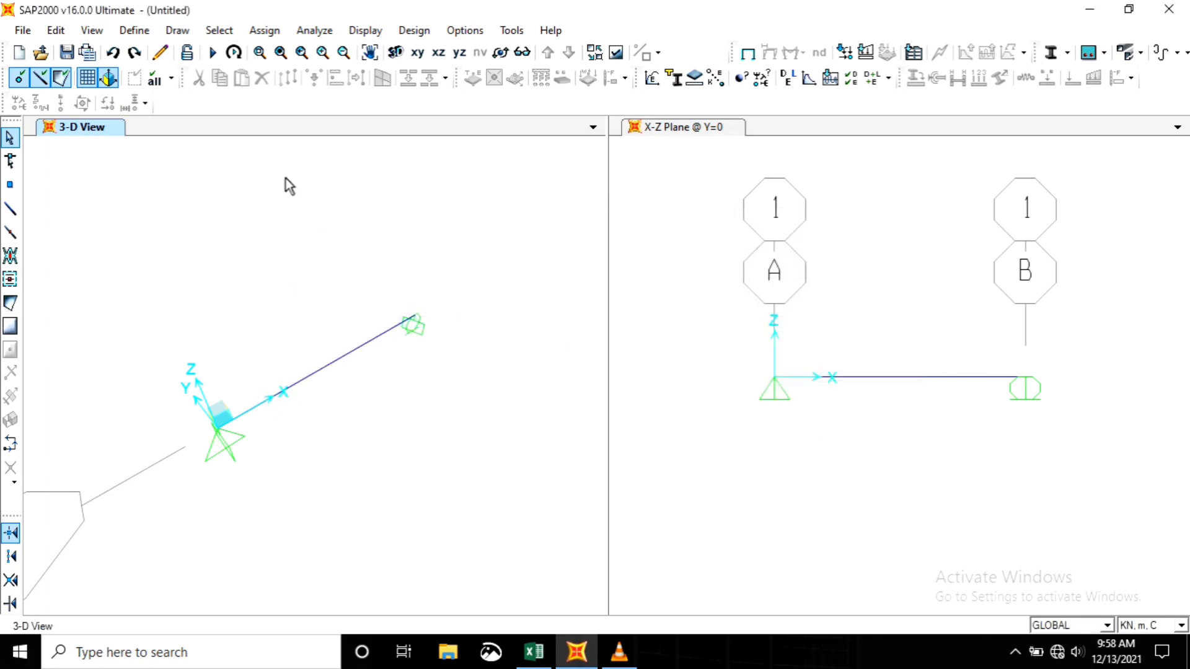
- Create a new load combination and add the DEAD load case to it with a scale factor of 1.2
{"action": "left_click", "coordinate": [131, 33]}
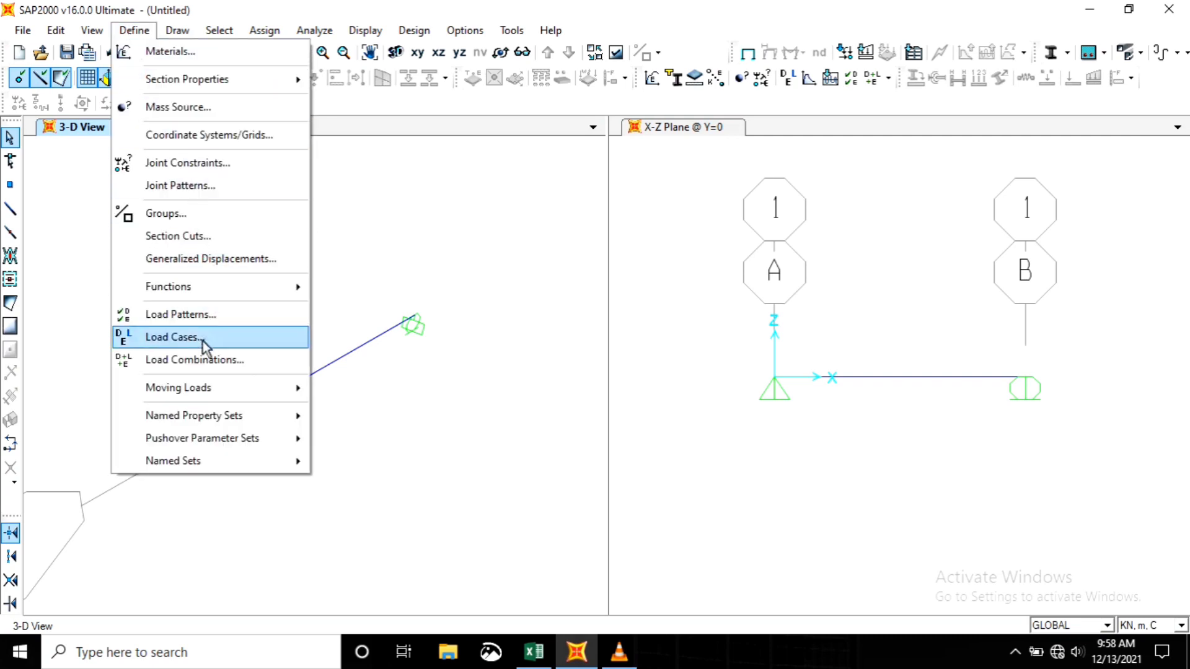
{"action": "left_click", "coordinate": [192, 360]}
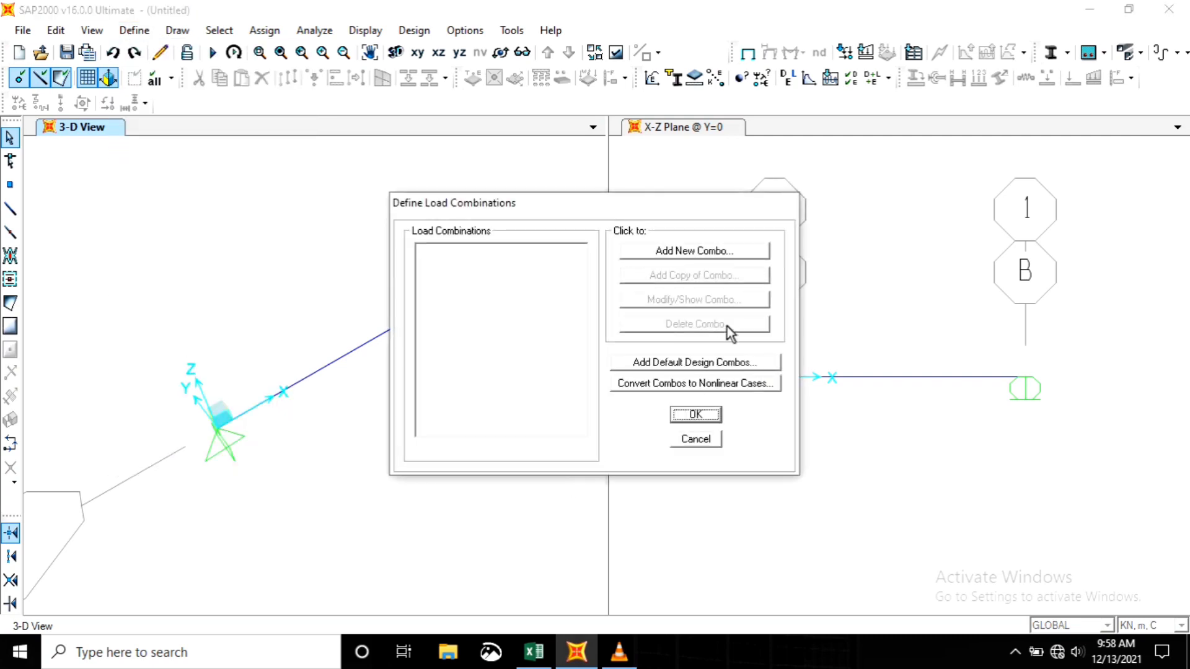
{"action": "left_click", "coordinate": [709, 253]}
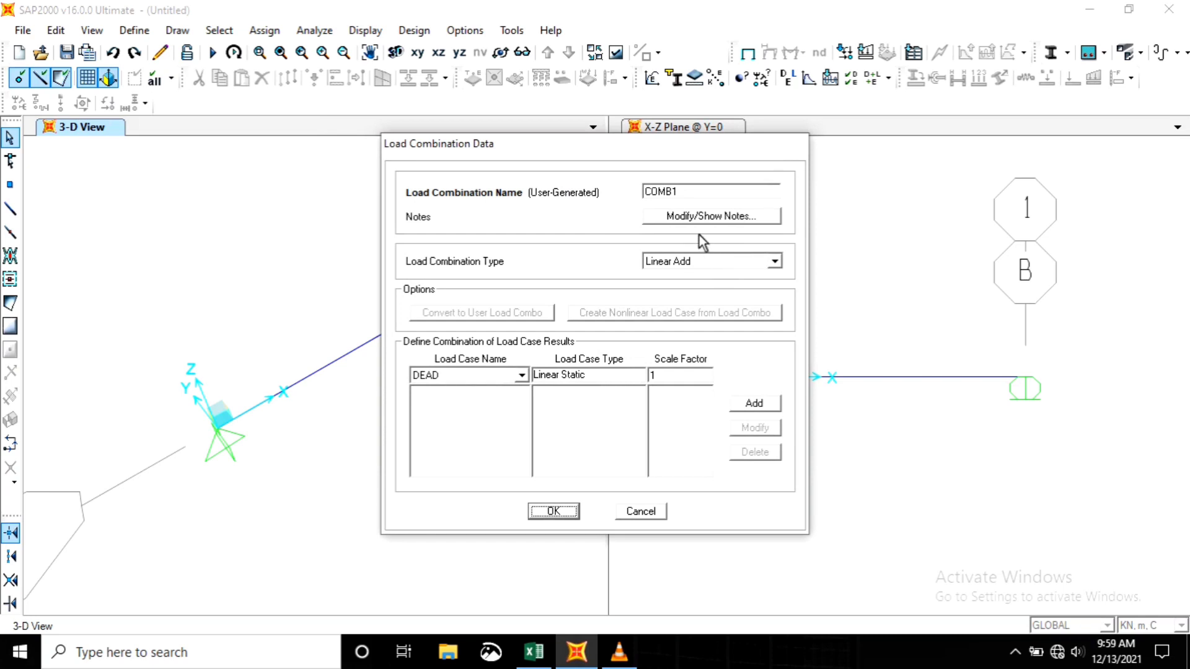
{"action": "left_click", "coordinate": [674, 378]}
{"action": "left_click", "coordinate": [763, 406]}
- Add the LIVE load case with a scale factor of 1.6 to the combination and accept the load combinations
{"action": "left_click", "coordinate": [505, 376]}
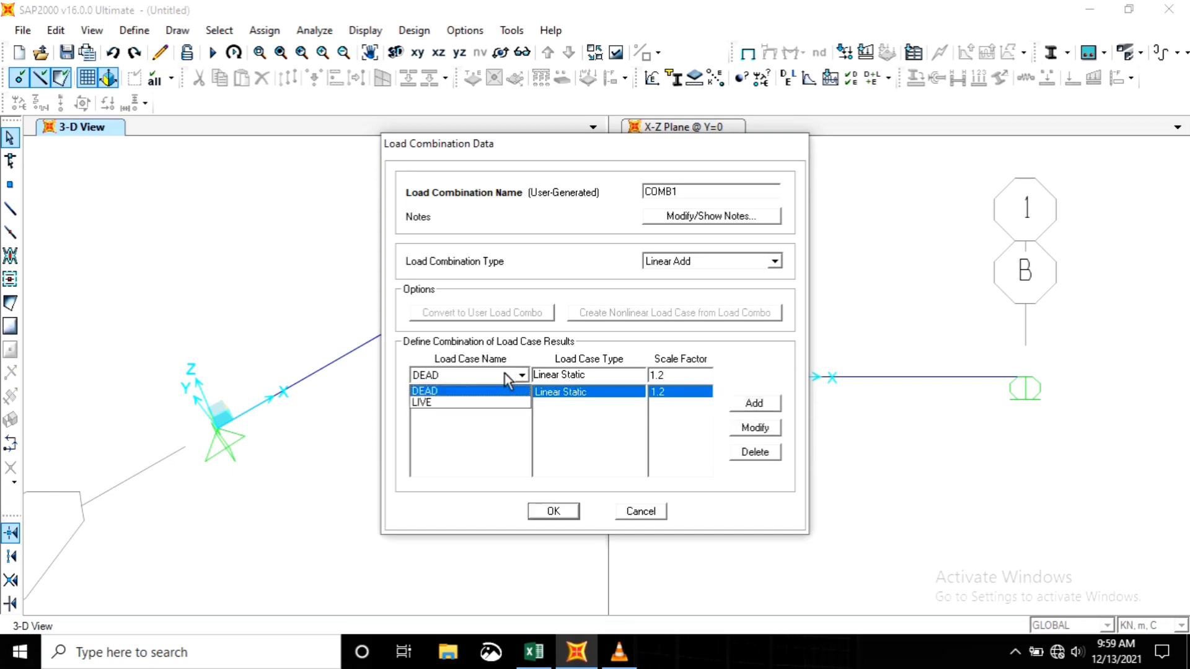
{"action": "left_click", "coordinate": [436, 400]}
{"action": "left_click", "coordinate": [695, 380]}
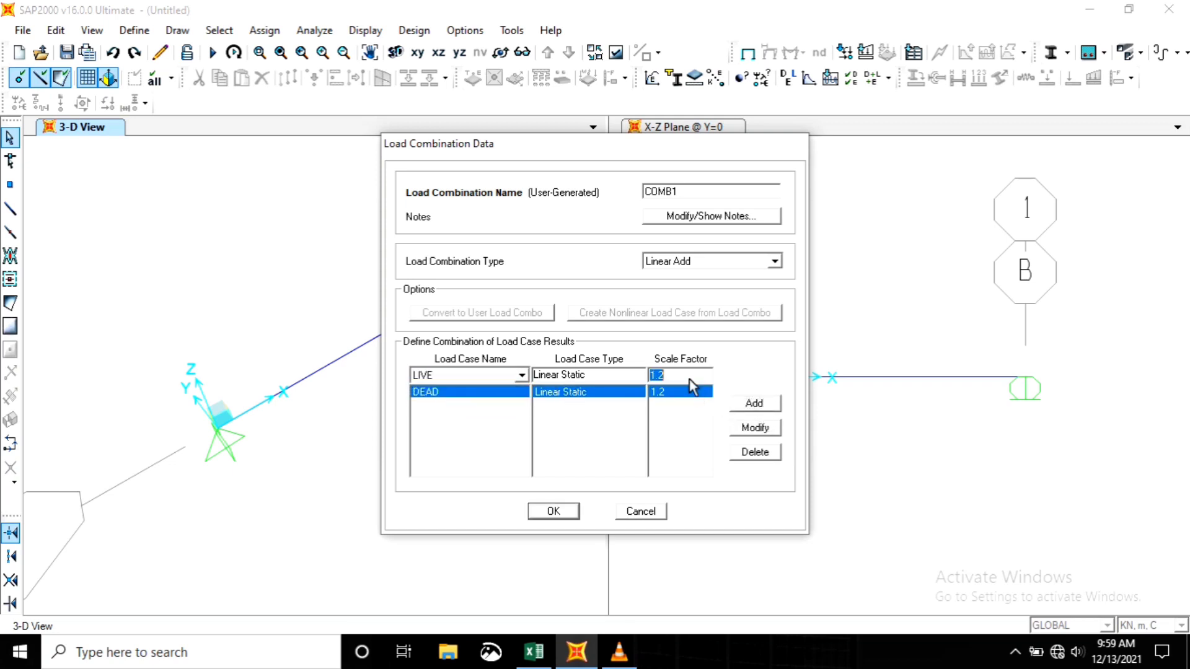
{"action": "type", "text": "1.6"}
{"action": "left_click", "coordinate": [757, 407]}
{"action": "left_click", "coordinate": [558, 512]}
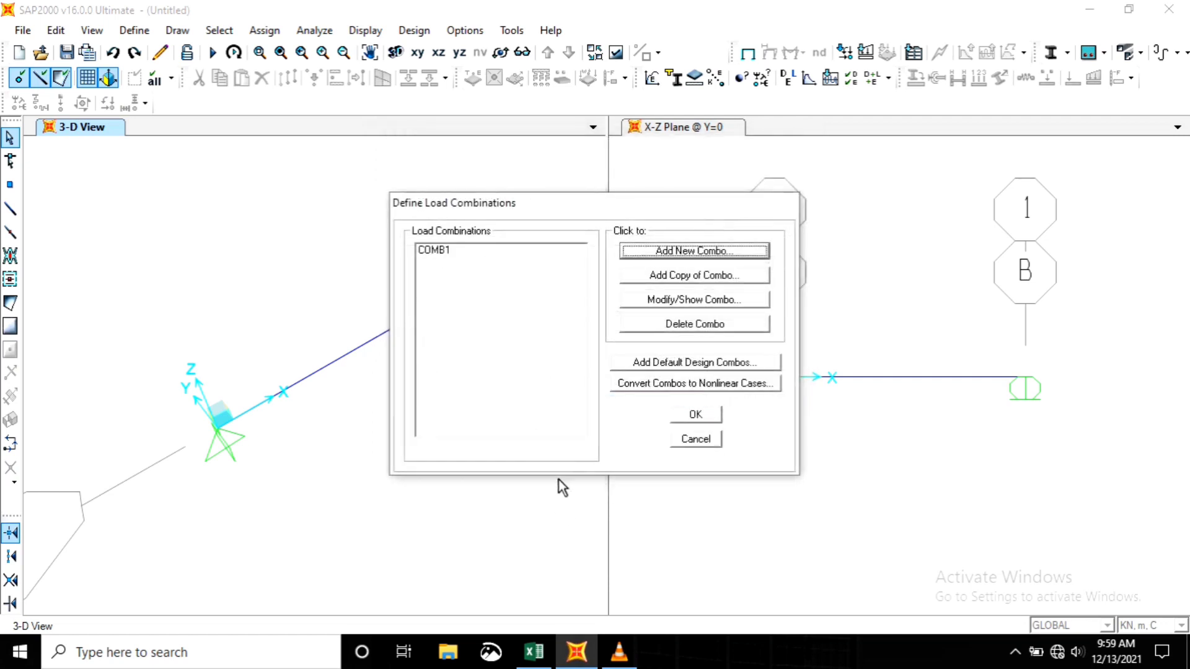
{"action": "left_click", "coordinate": [692, 414]}
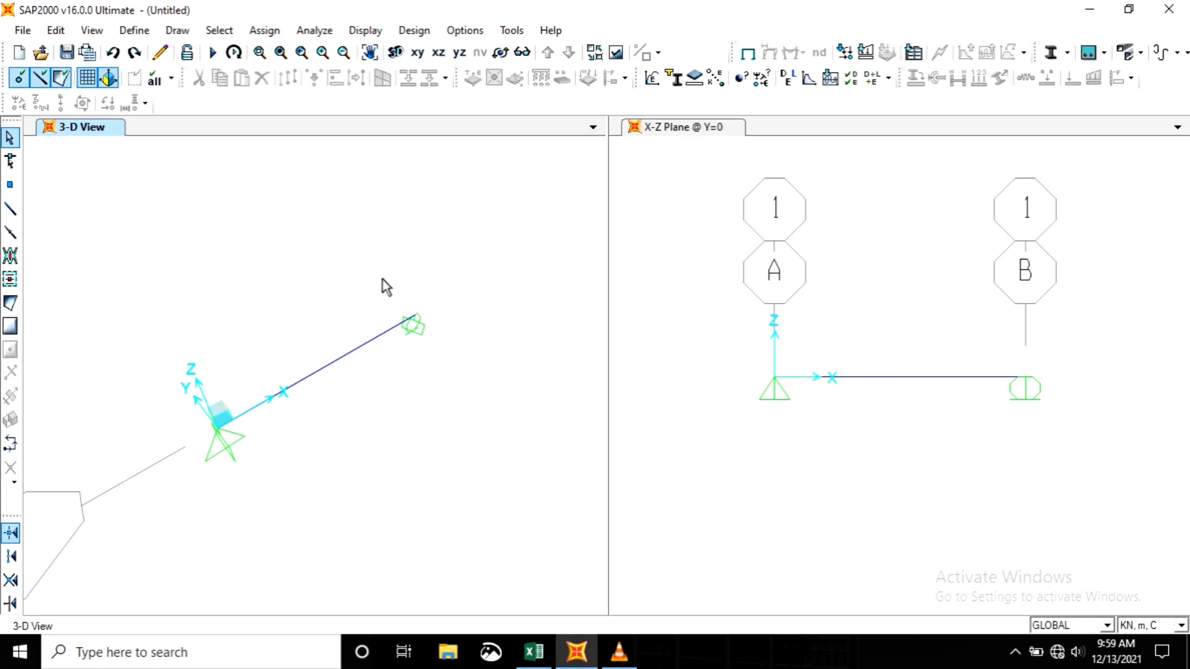
- Assign the B-20/40 frame section to the beam
{"action": "left_click_drag", "start_coordinate": [383, 281], "coordinate": [298, 422]}
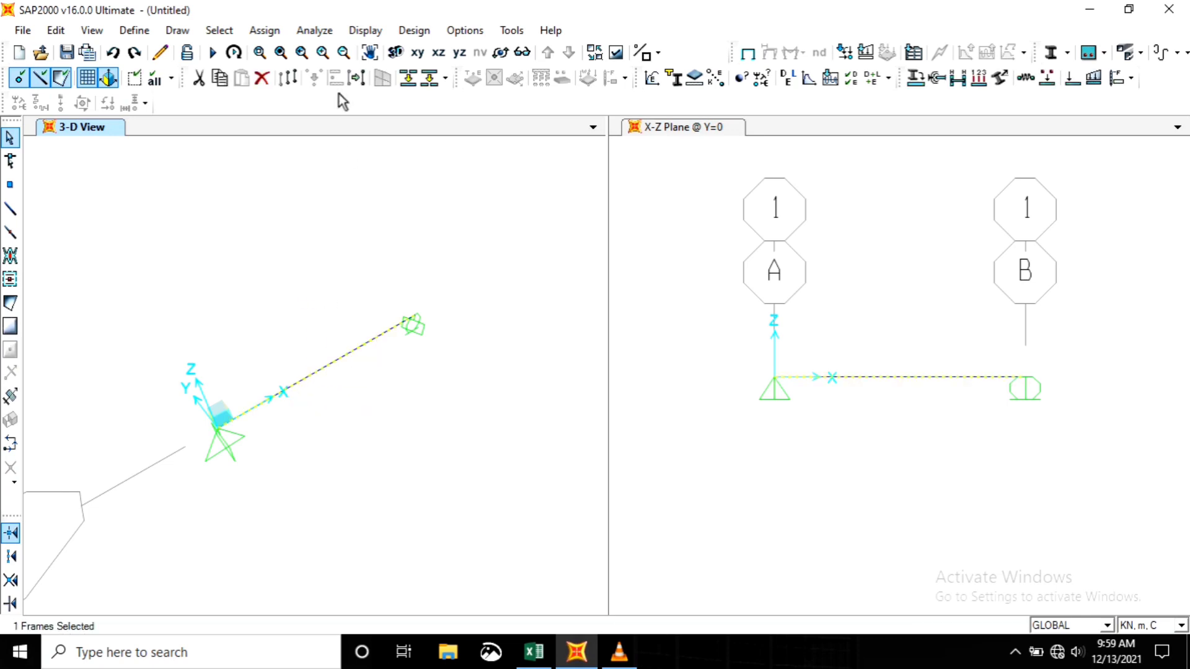
{"action": "left_click", "coordinate": [264, 30]}
{"action": "mouse_move", "coordinate": [305, 76]}
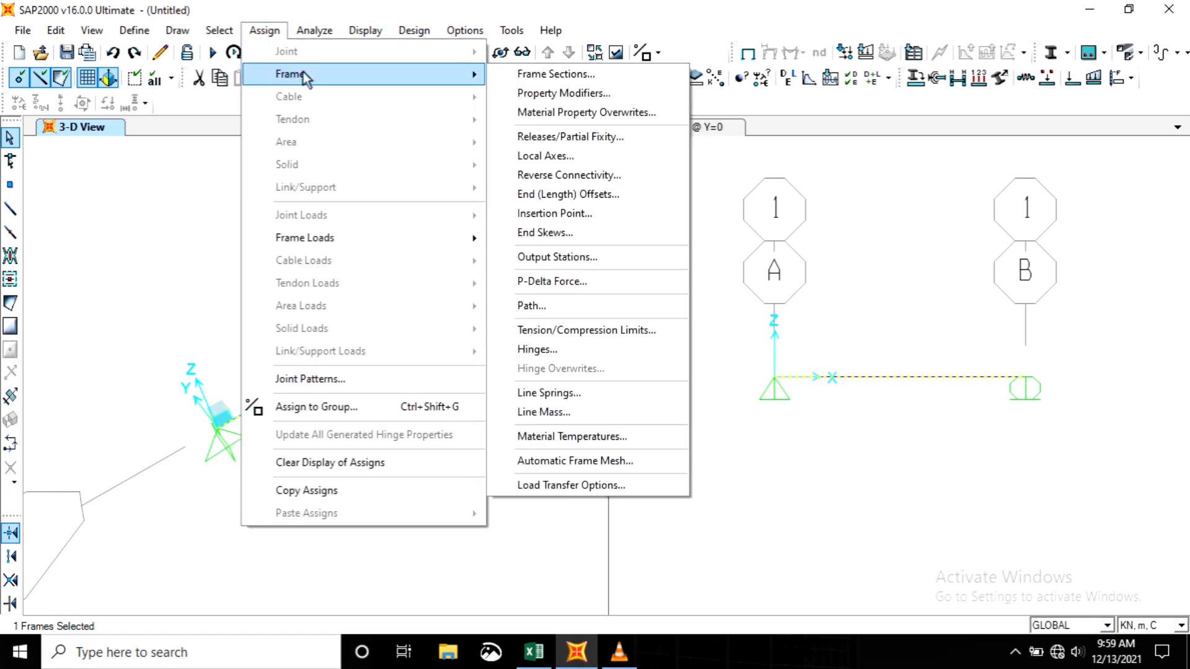
{"action": "left_click", "coordinate": [556, 74]}
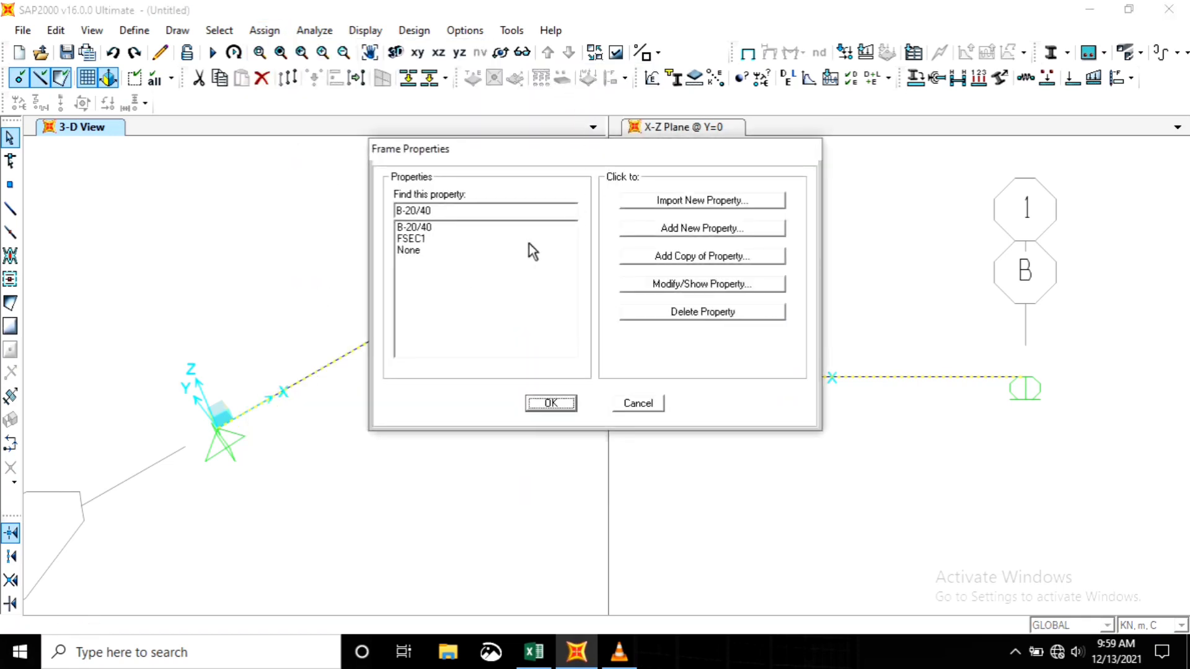
{"action": "left_click", "coordinate": [414, 228]}
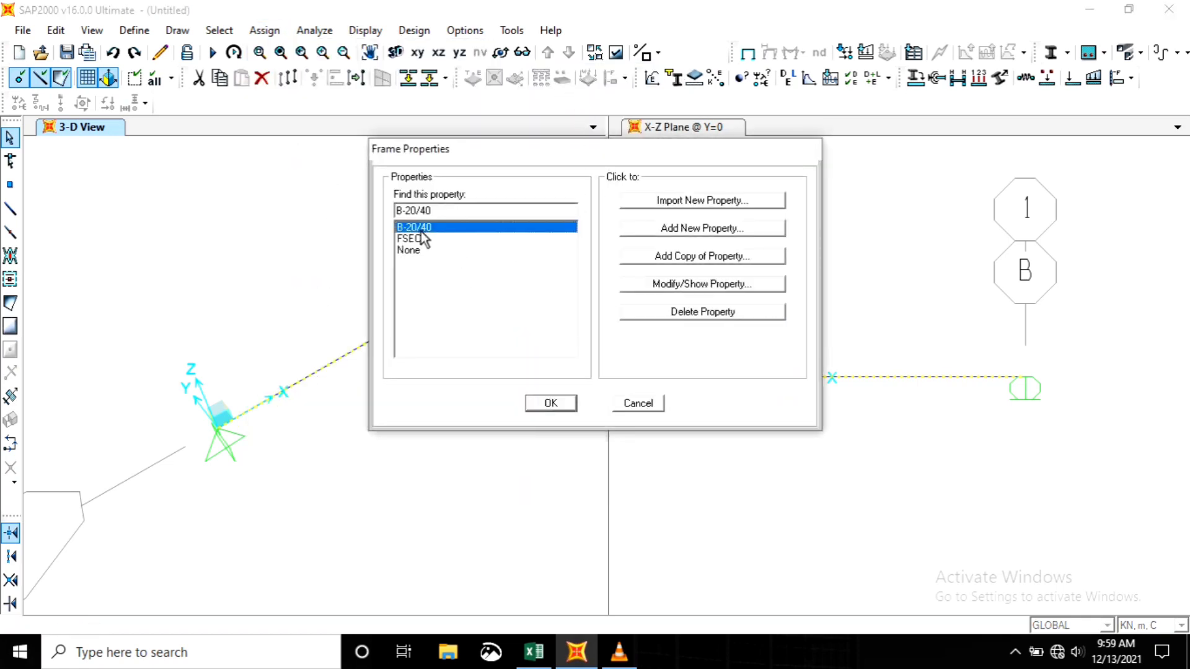
{"action": "left_click", "coordinate": [550, 404]}
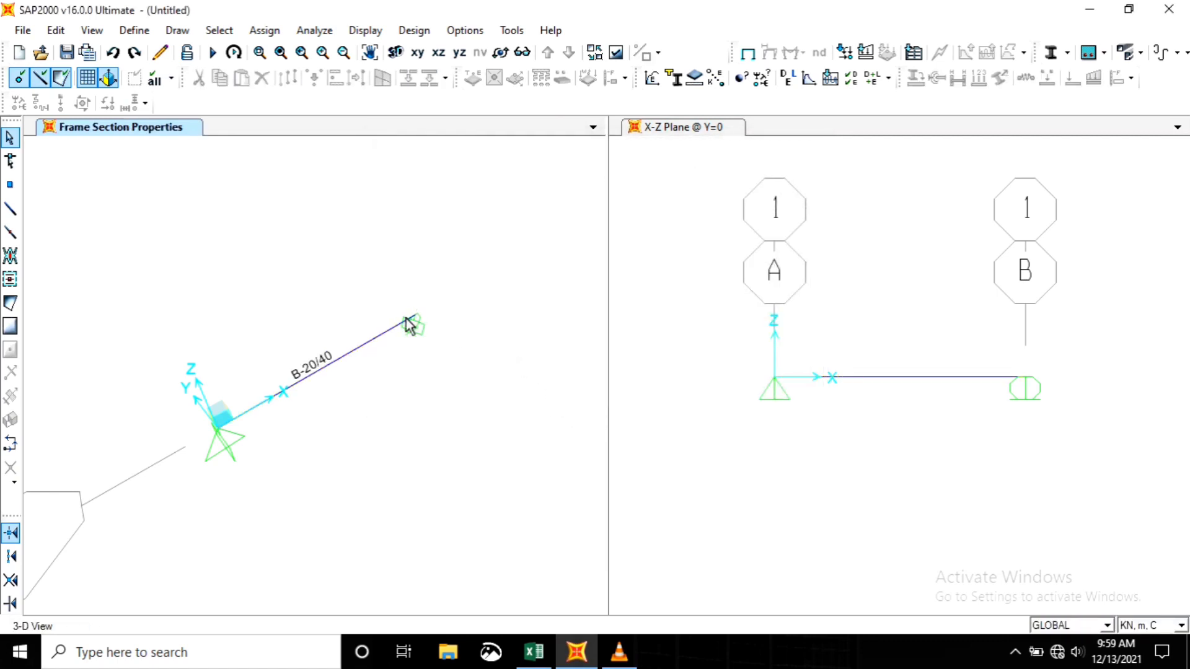
- Switch to the Excel workbook and examine the wall height and thickness on the BEBAN sheet
{"action": "left_click", "coordinate": [535, 653]}
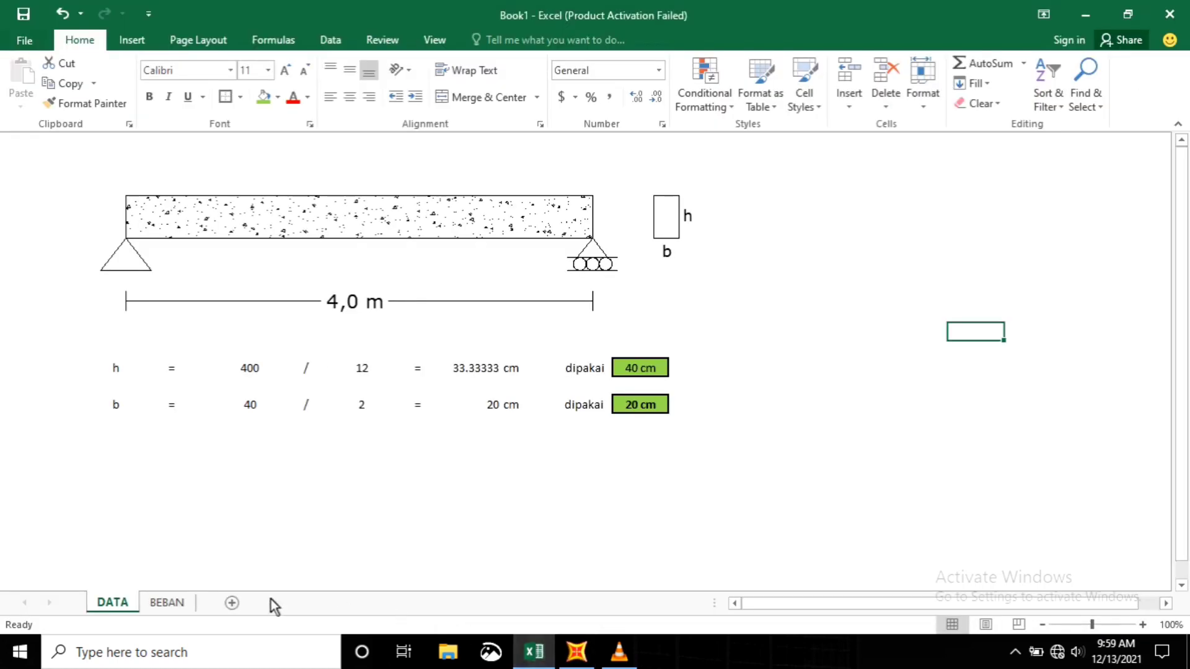
{"action": "left_click", "coordinate": [162, 604]}
{"action": "left_click", "coordinate": [860, 352]}
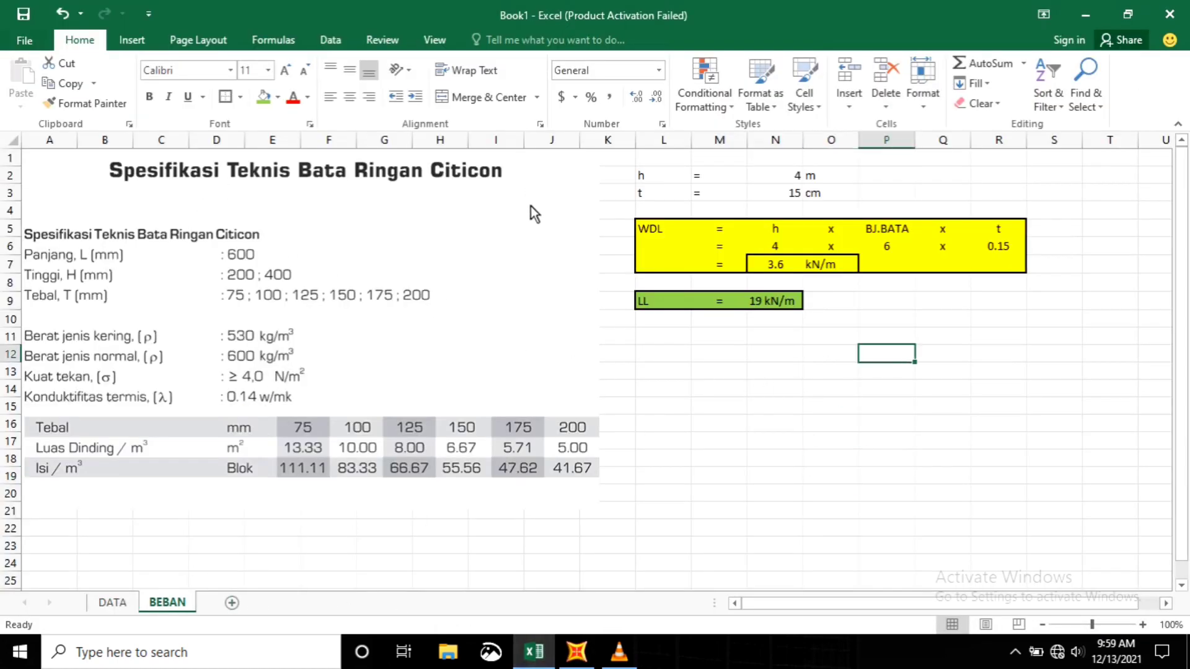
{"action": "left_click", "coordinate": [786, 177]}
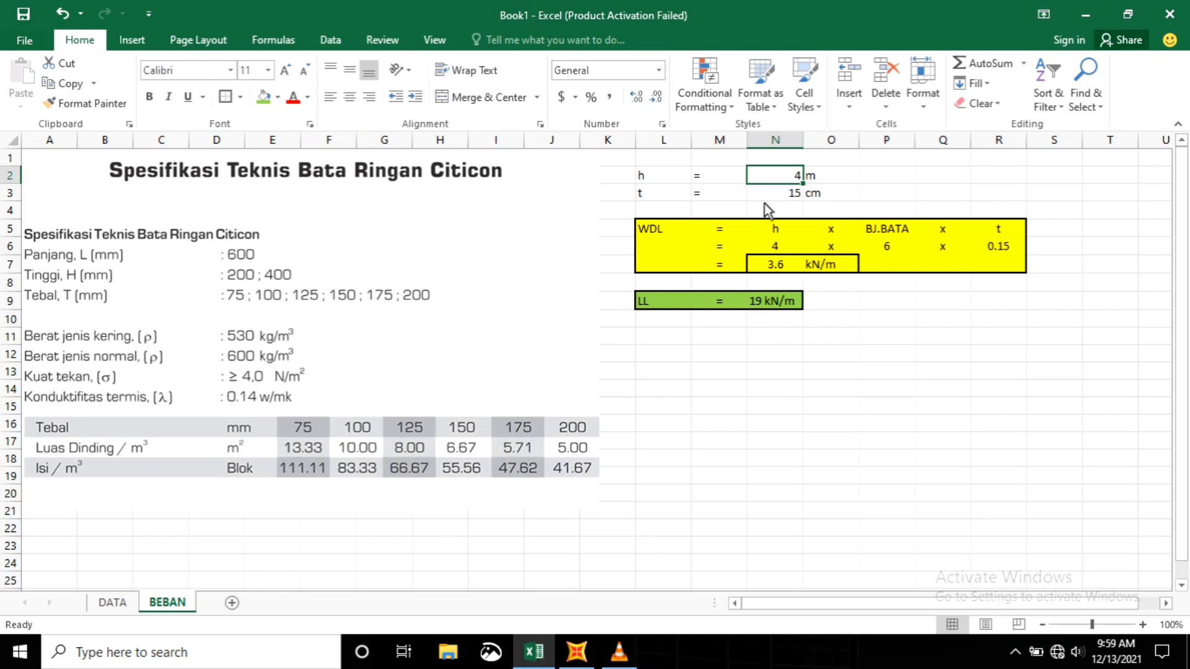
{"action": "left_click", "coordinate": [793, 199]}
{"action": "left_click", "coordinate": [978, 193]}
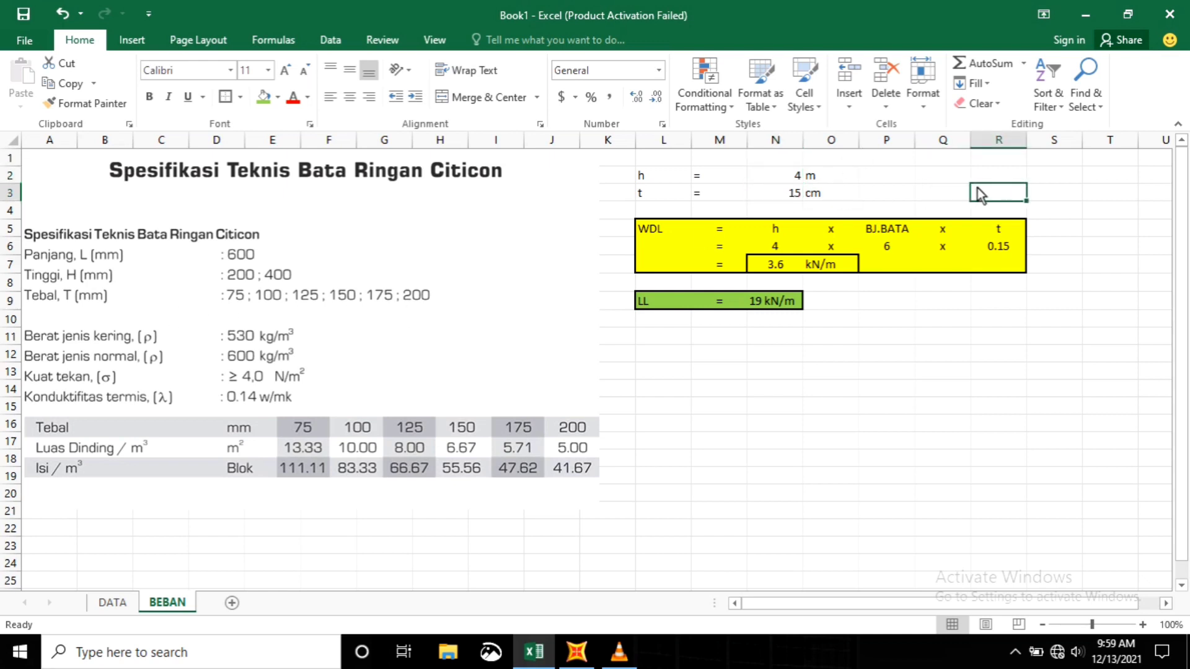
{"action": "left_click", "coordinate": [826, 409]}
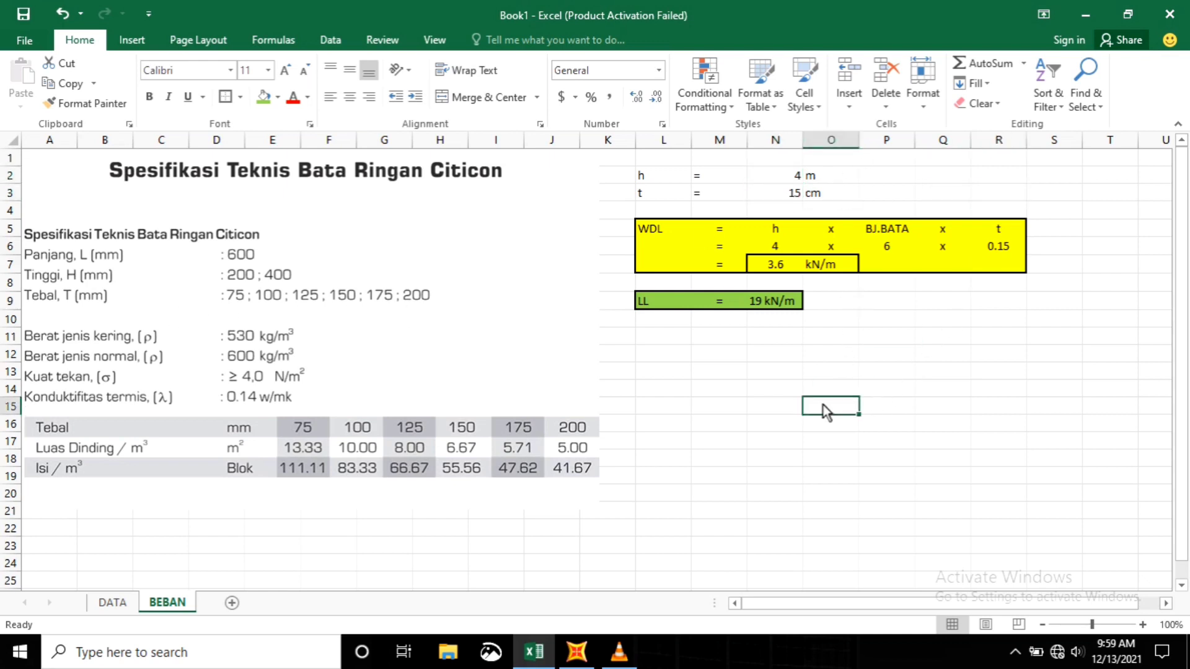
- Examine the factors of the WDL wall load calculation: height, brick unit weight and thickness
{"action": "left_click", "coordinate": [779, 231]}
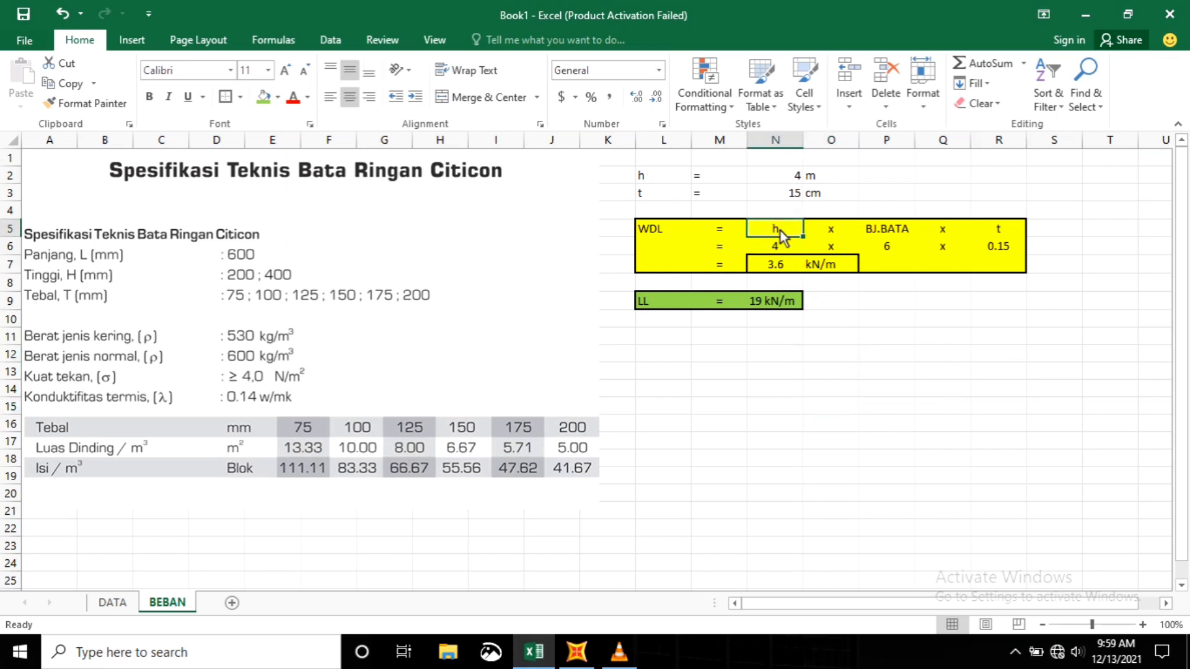
{"action": "left_click", "coordinate": [888, 231]}
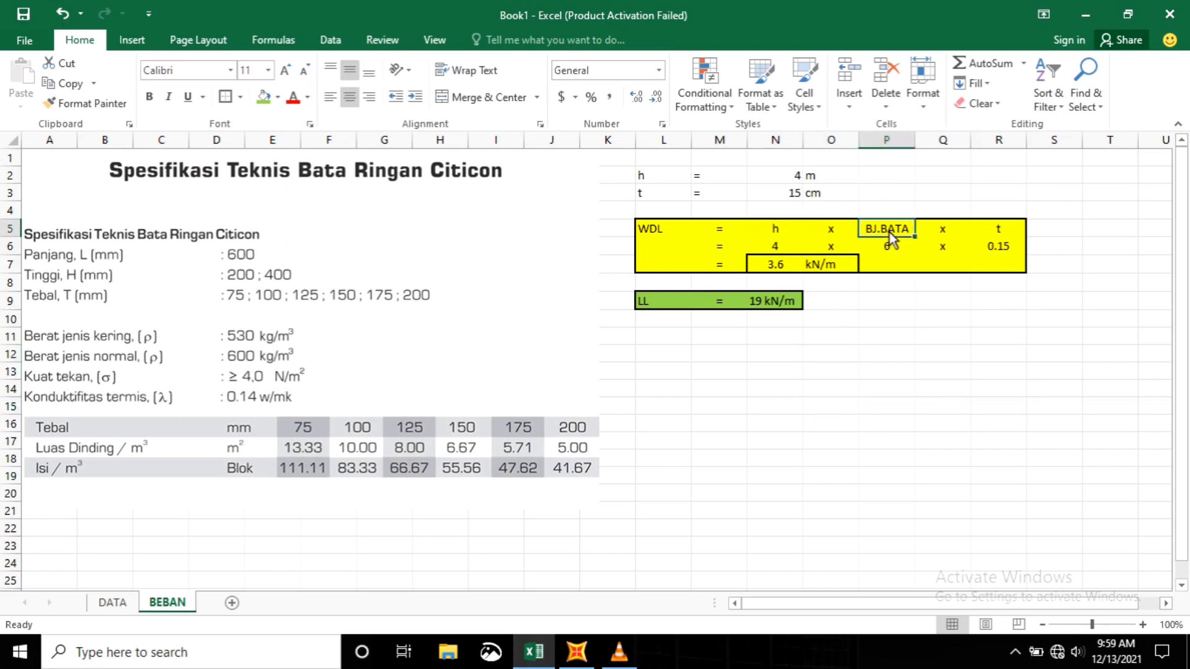
{"action": "left_click", "coordinate": [1020, 229]}
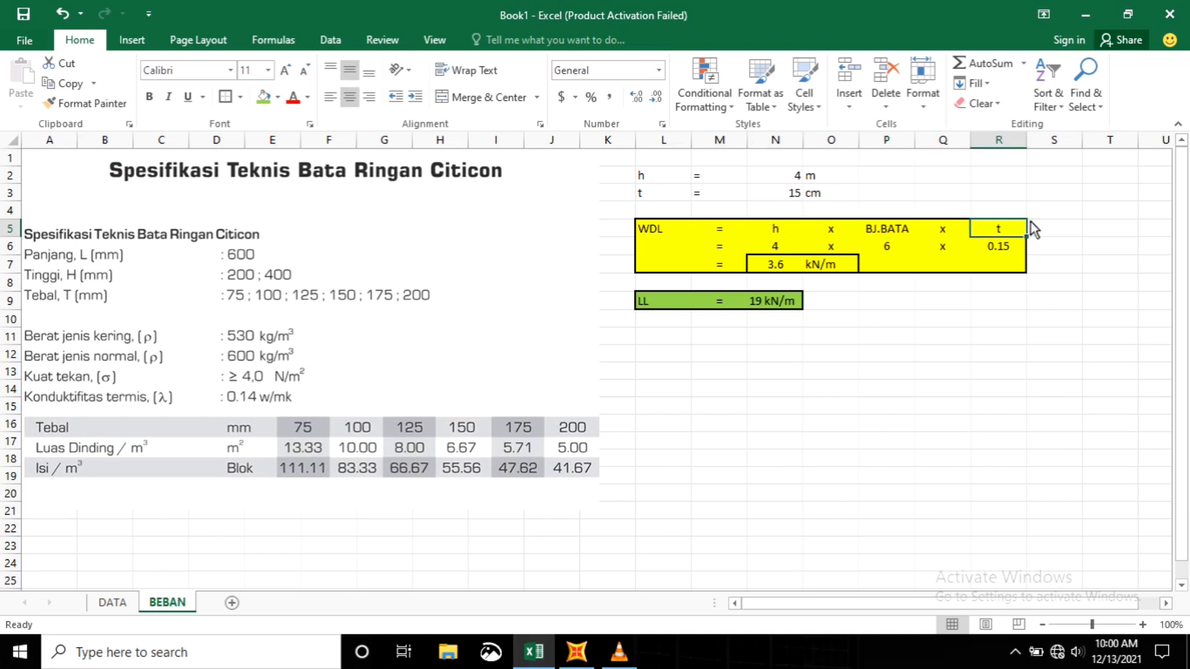
{"action": "left_click", "coordinate": [932, 465]}
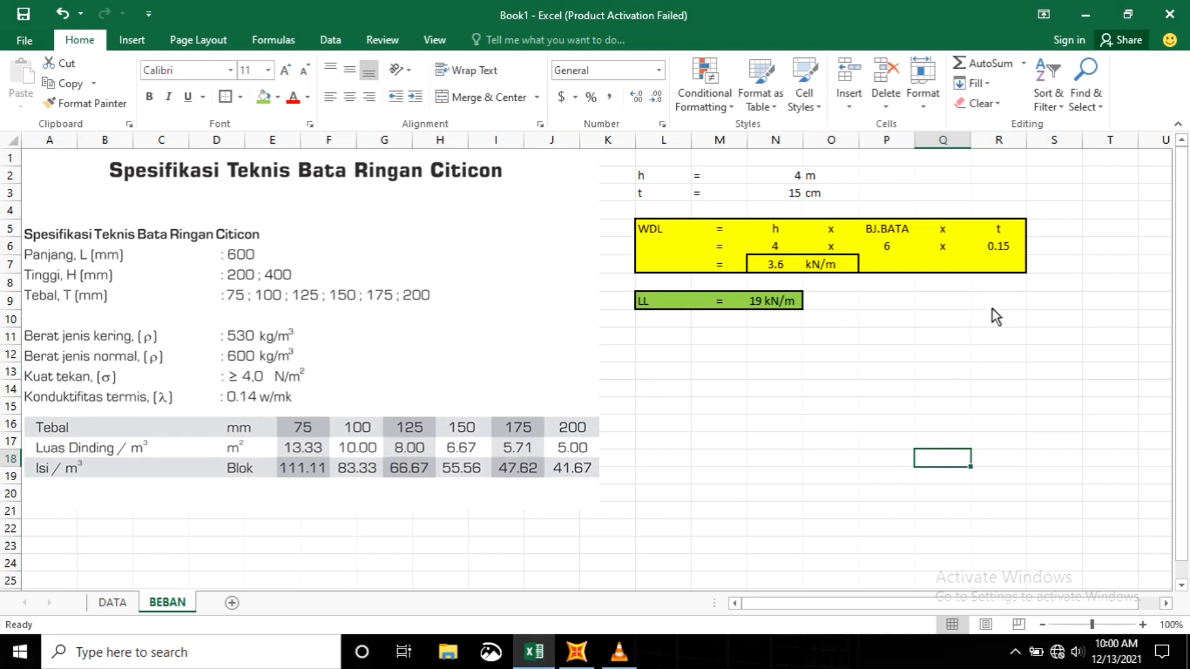
{"action": "left_click", "coordinate": [1008, 233]}
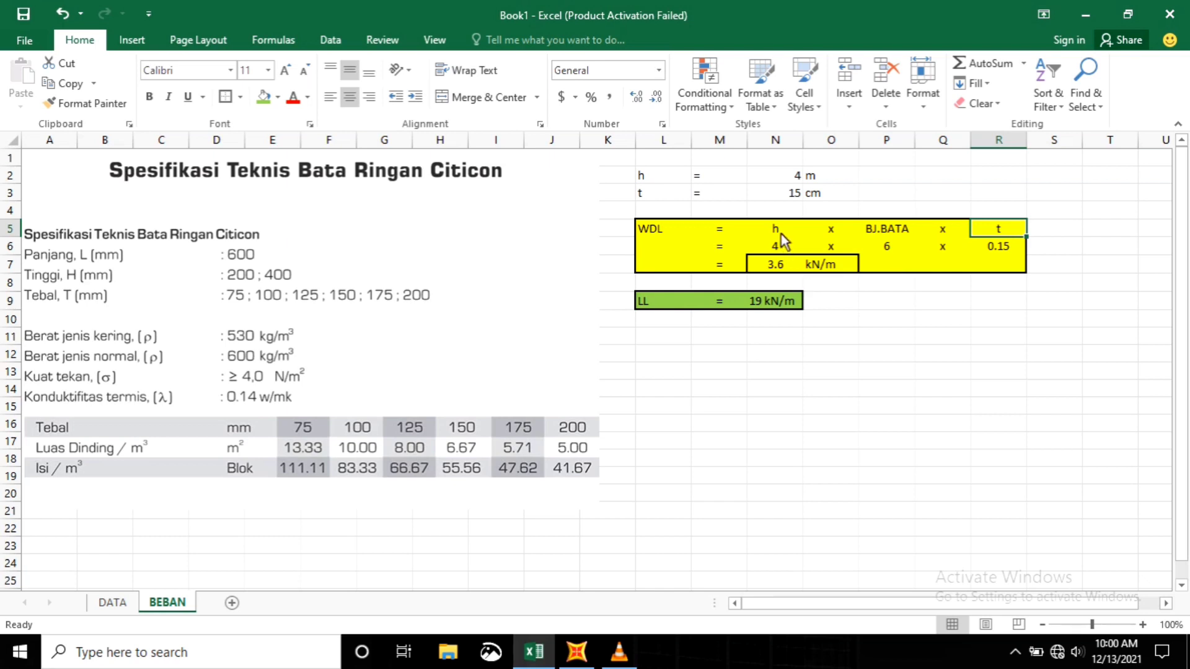
{"action": "left_click", "coordinate": [773, 249]}
{"action": "left_click", "coordinate": [873, 233]}
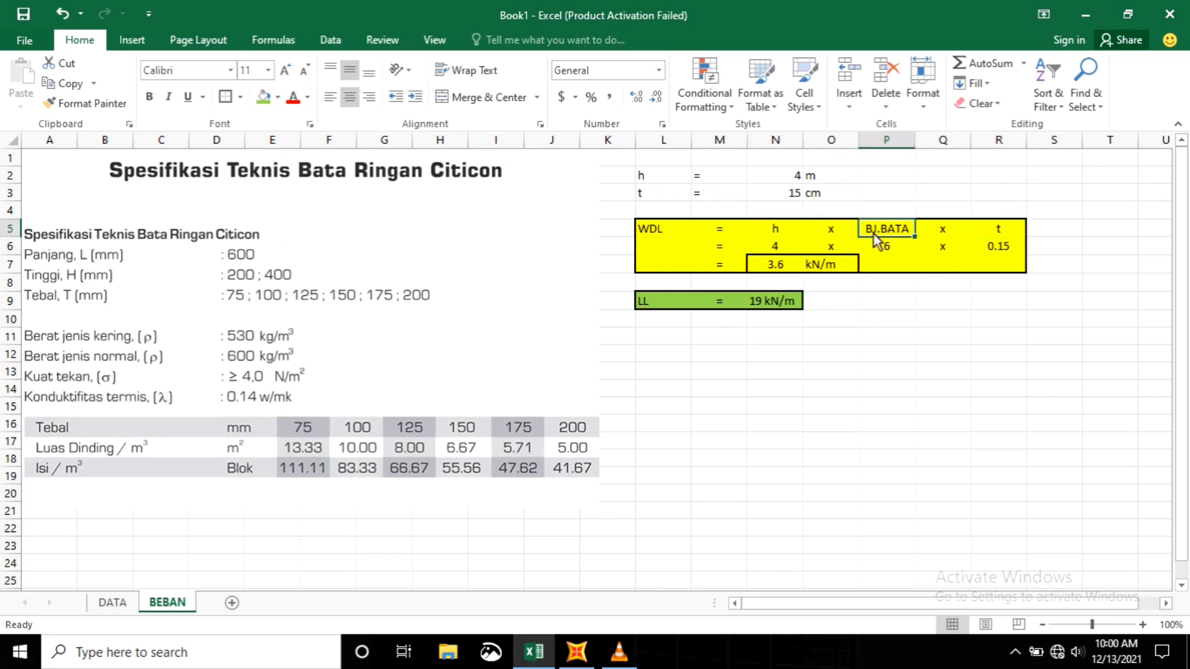
{"action": "left_click", "coordinate": [877, 245]}
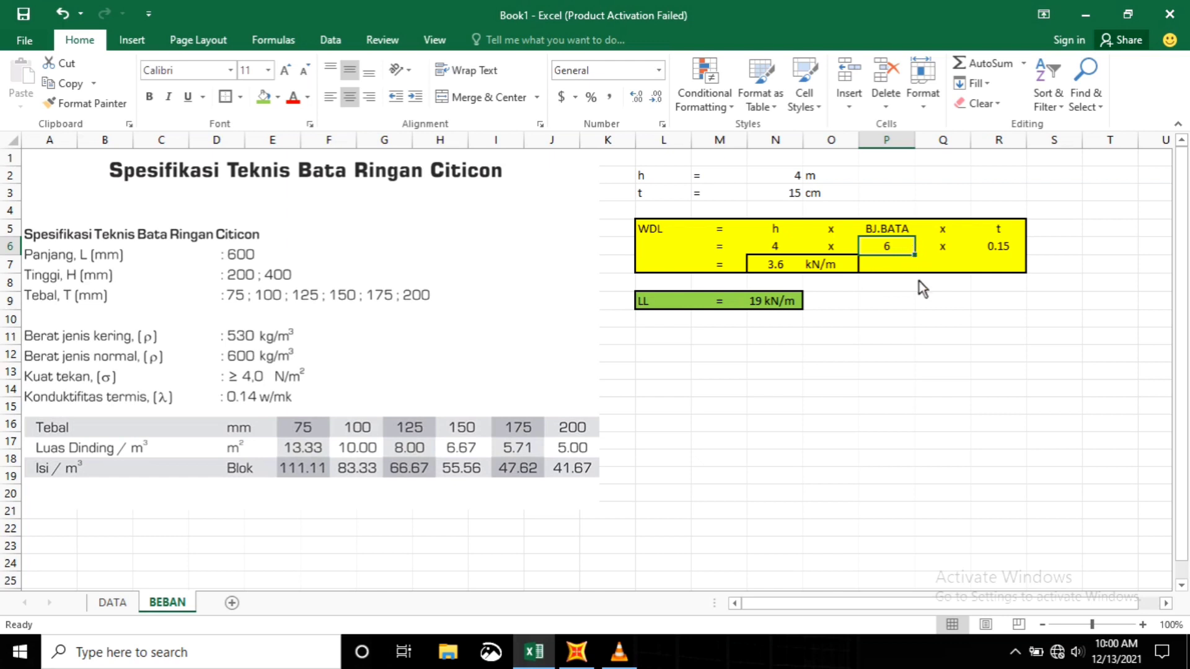
{"action": "left_click", "coordinate": [992, 247]}
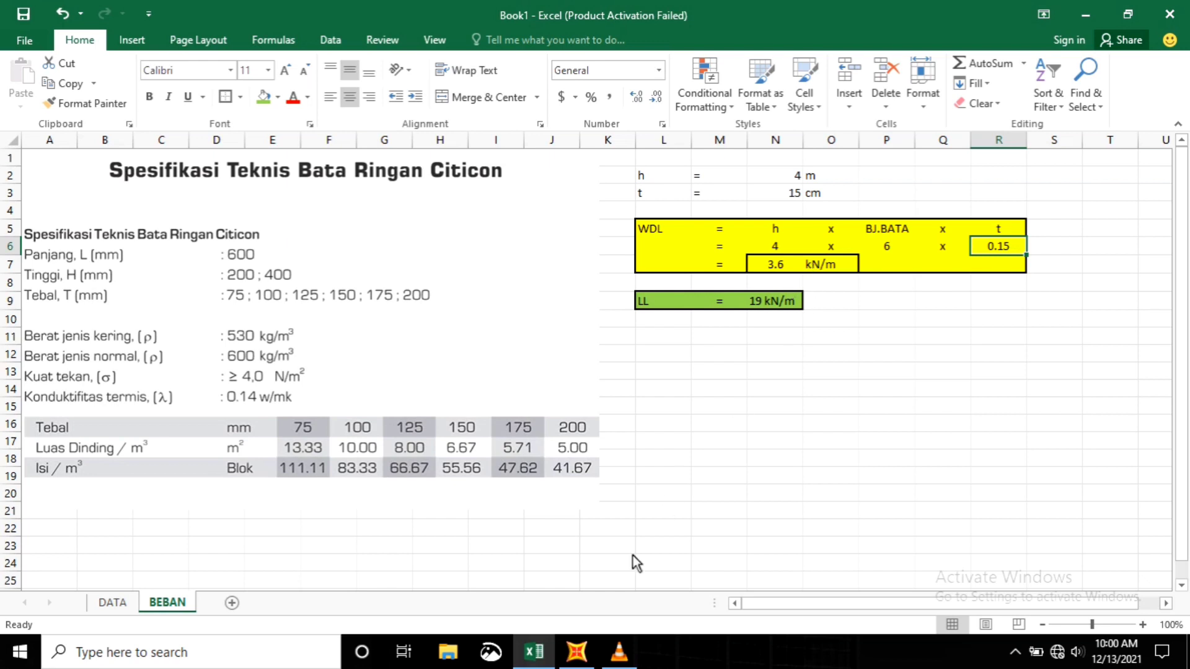
- Switch to SAP2000 and assign a uniform distributed gravity load of 3.6 kN/m to the beam under the DEAD pattern
{"action": "left_click", "coordinate": [577, 652]}
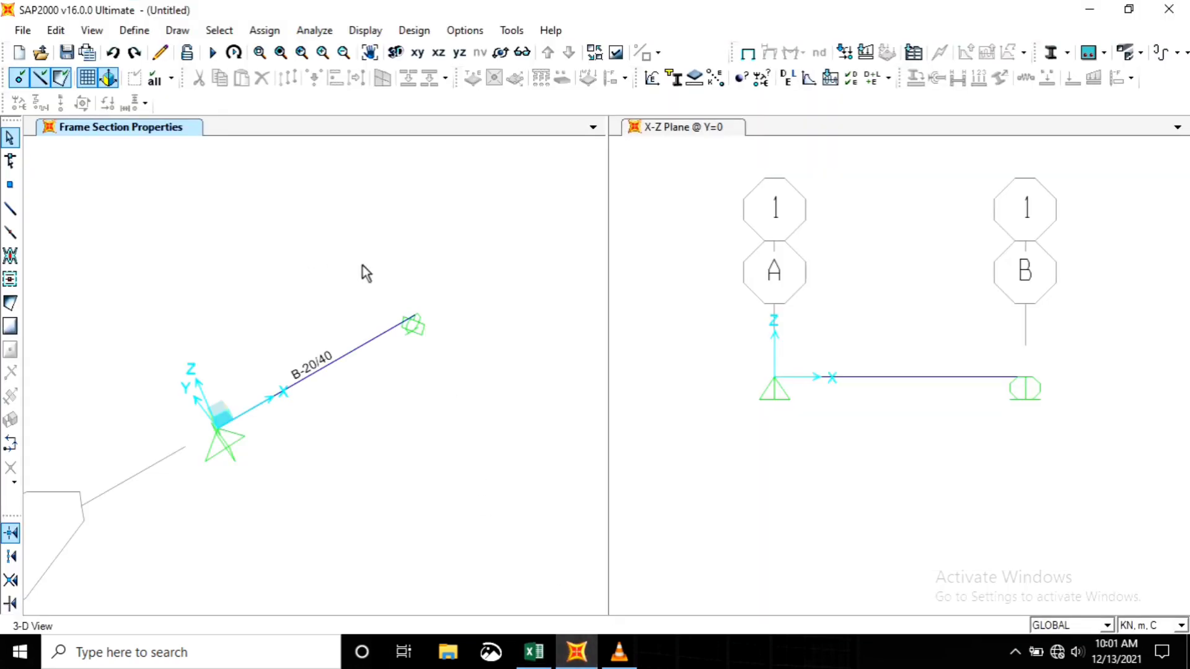
{"action": "left_click_drag", "start_coordinate": [380, 292], "coordinate": [301, 433]}
{"action": "left_click", "coordinate": [264, 30]}
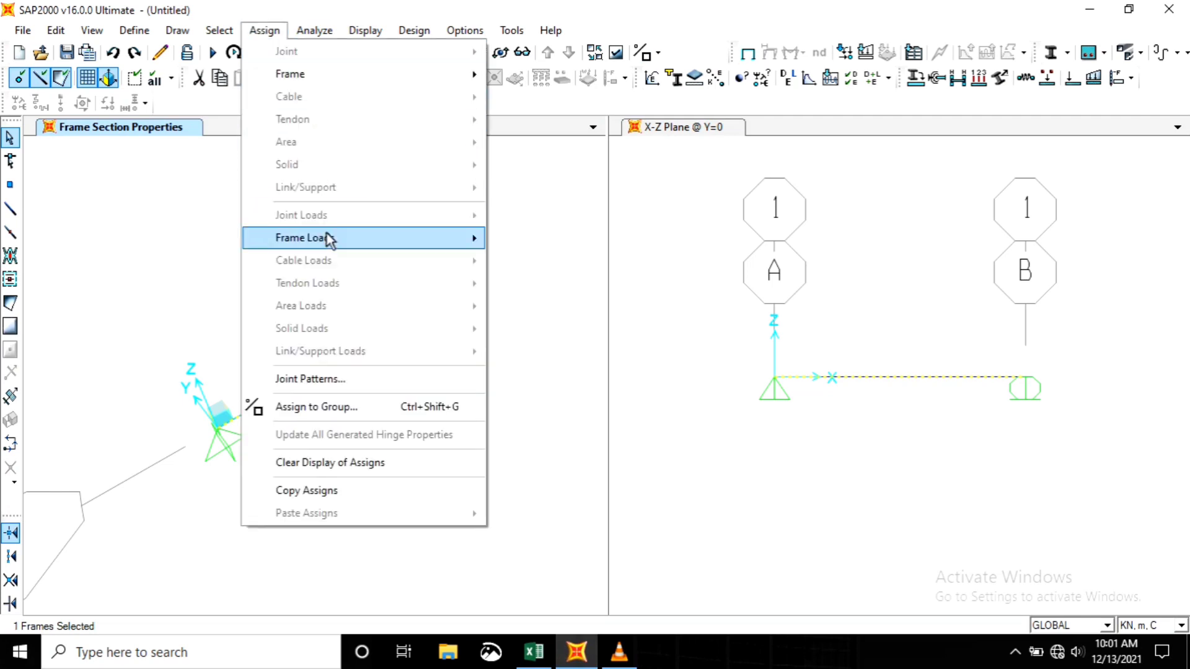
{"action": "mouse_move", "coordinate": [329, 239]}
{"action": "left_click", "coordinate": [548, 280]}
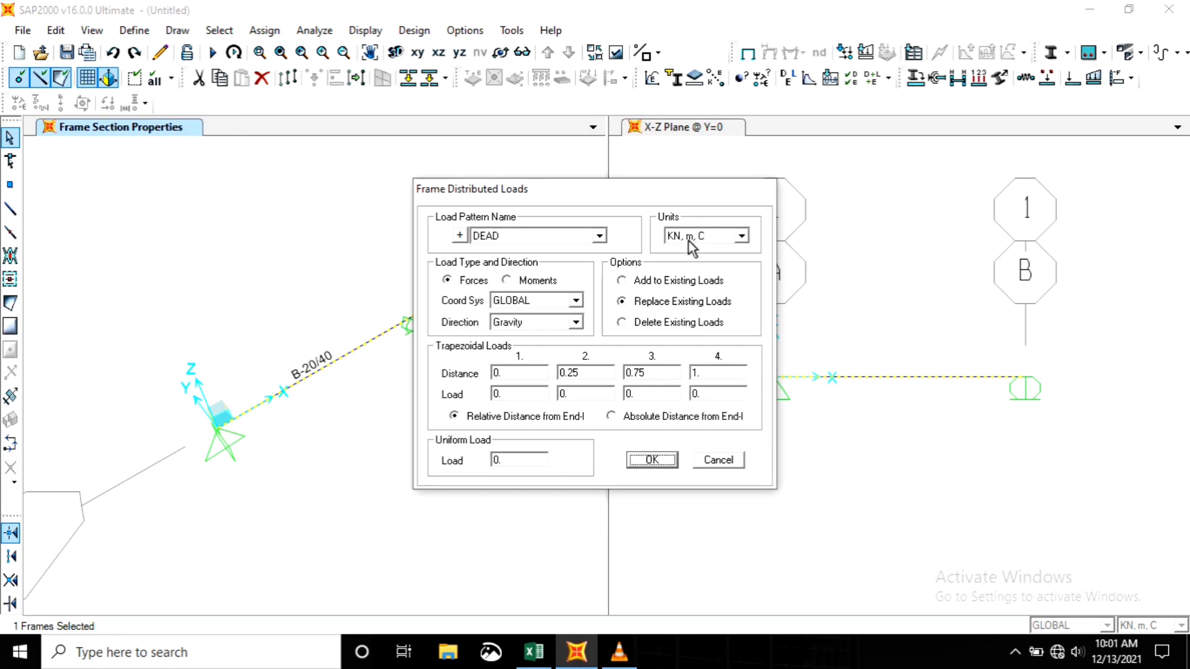
{"action": "double_click", "coordinate": [506, 460]}
{"action": "type", "text": "3.6"}
{"action": "left_click", "coordinate": [673, 464]}
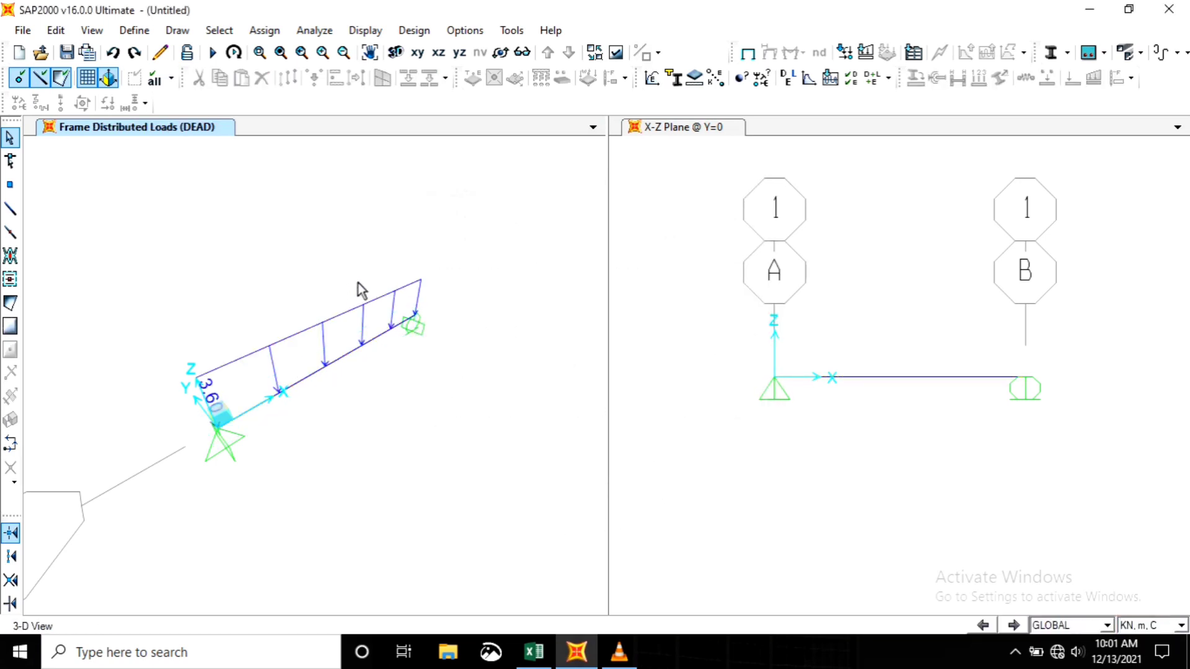
- Check the LL value in the Excel sheet and assign it in SAP2000 as a 19 kN/m uniform load on the beam under the LIVE pattern
{"action": "left_click", "coordinate": [534, 652]}
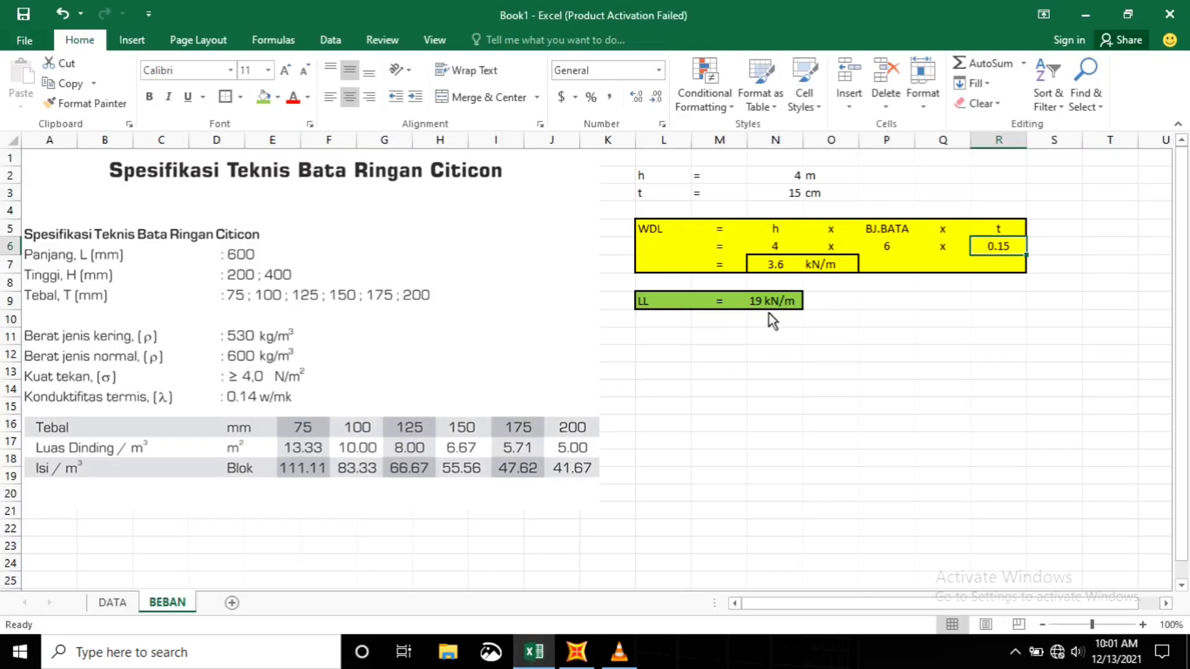
{"action": "left_click", "coordinate": [576, 652]}
{"action": "left_click_drag", "start_coordinate": [372, 278], "coordinate": [329, 443]}
{"action": "left_click", "coordinate": [265, 30]}
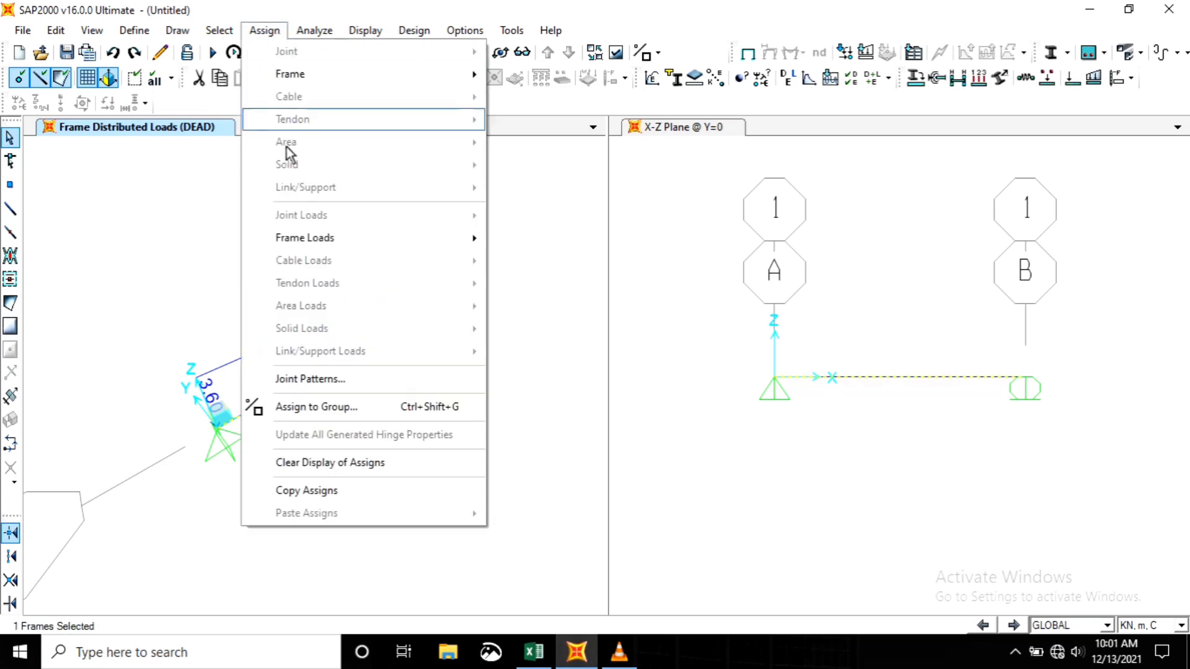
{"action": "mouse_move", "coordinate": [308, 238]}
{"action": "left_click", "coordinate": [545, 282]}
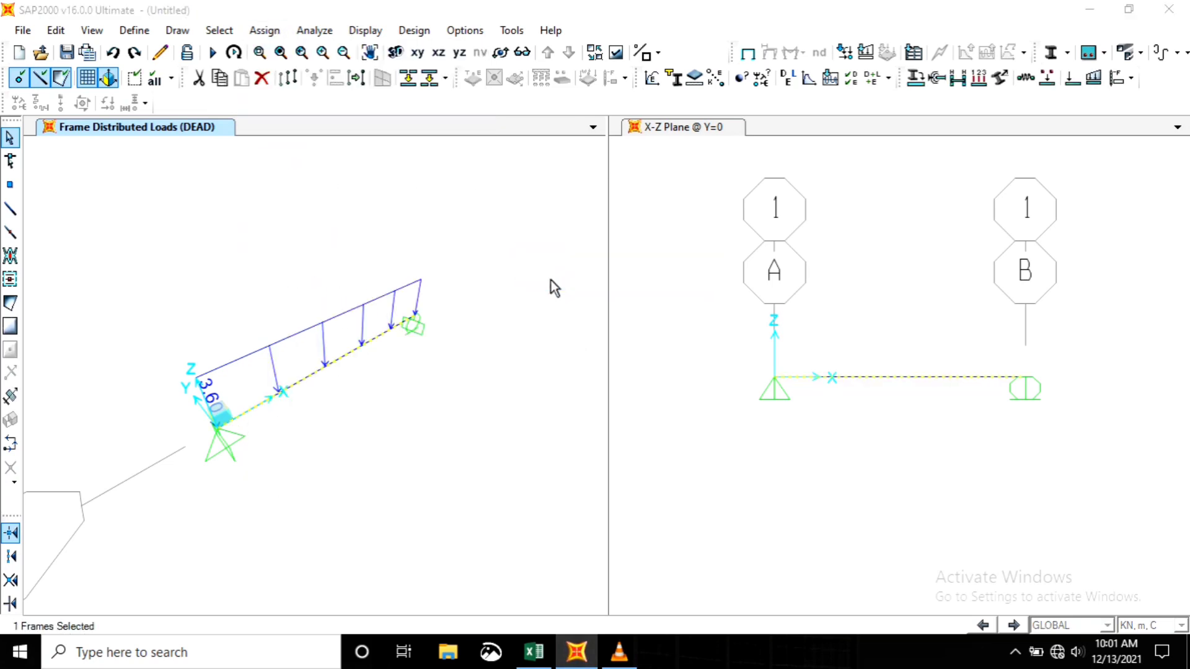
{"action": "left_click", "coordinate": [570, 233]}
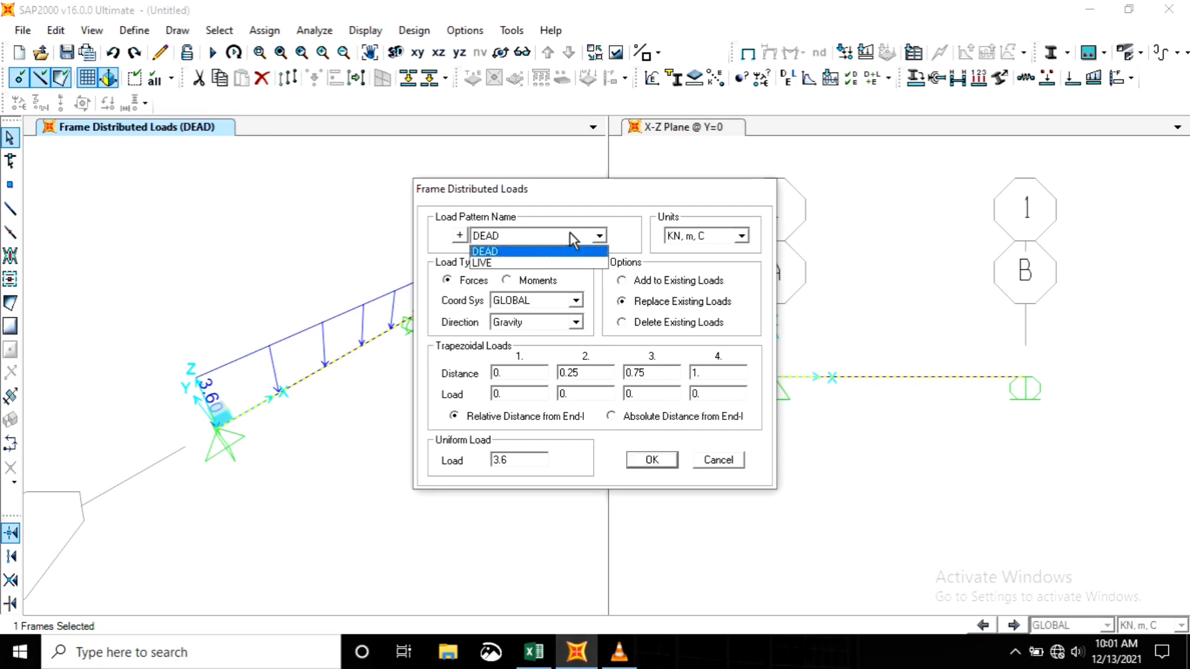
{"action": "left_click", "coordinate": [494, 263]}
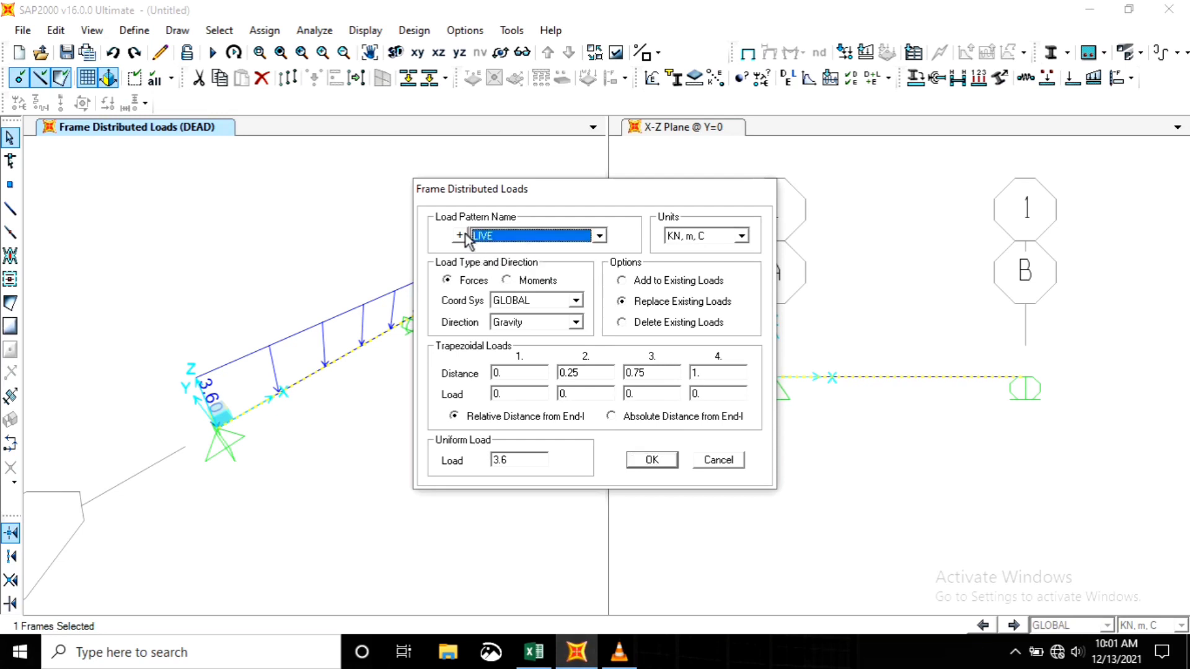
{"action": "double_click", "coordinate": [530, 462]}
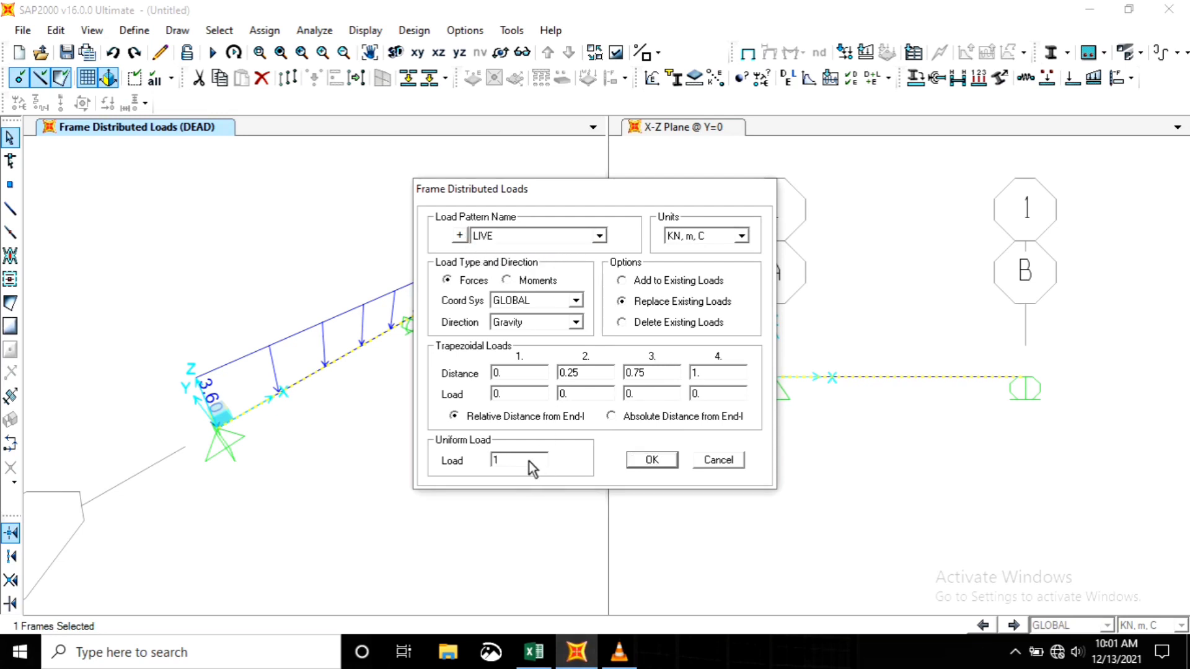
{"action": "left_click", "coordinate": [662, 461]}
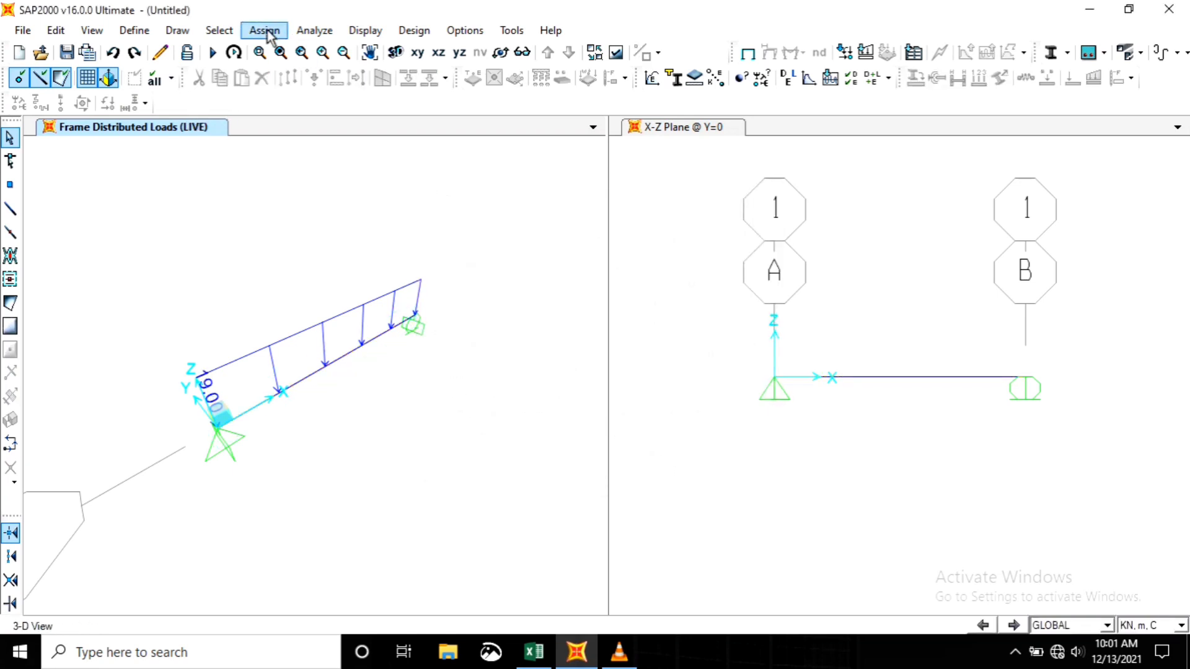
- Set the analysis options to the XZ Plane Frame degrees of freedom
{"action": "left_click", "coordinate": [314, 31]}
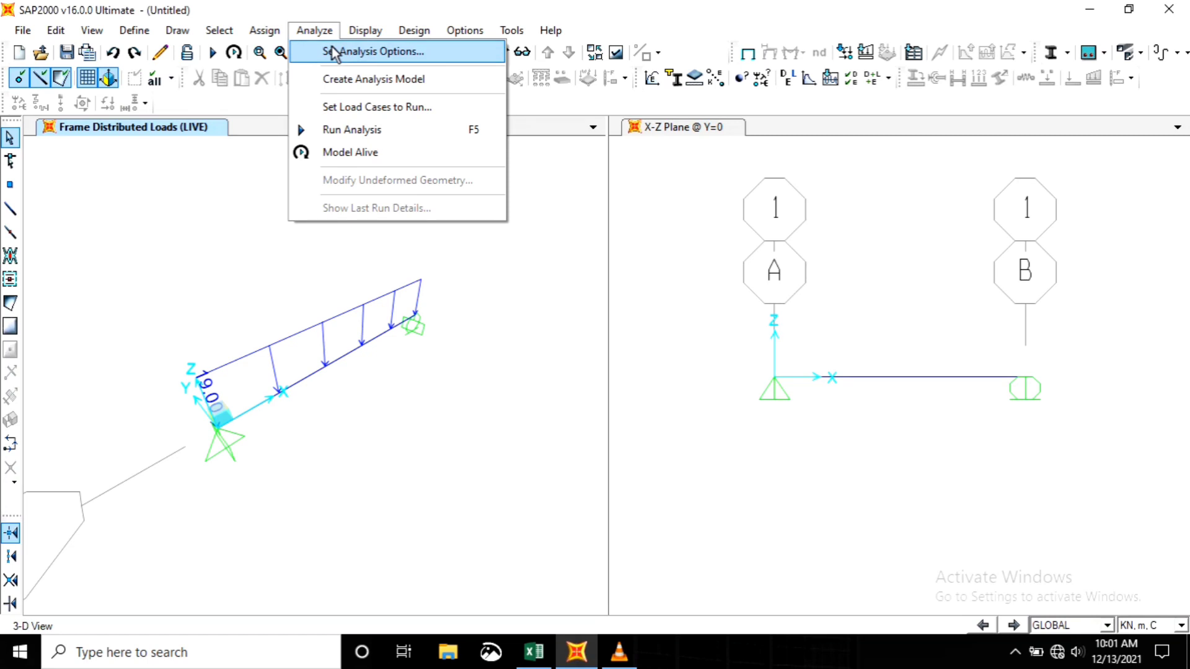
{"action": "left_click", "coordinate": [335, 52]}
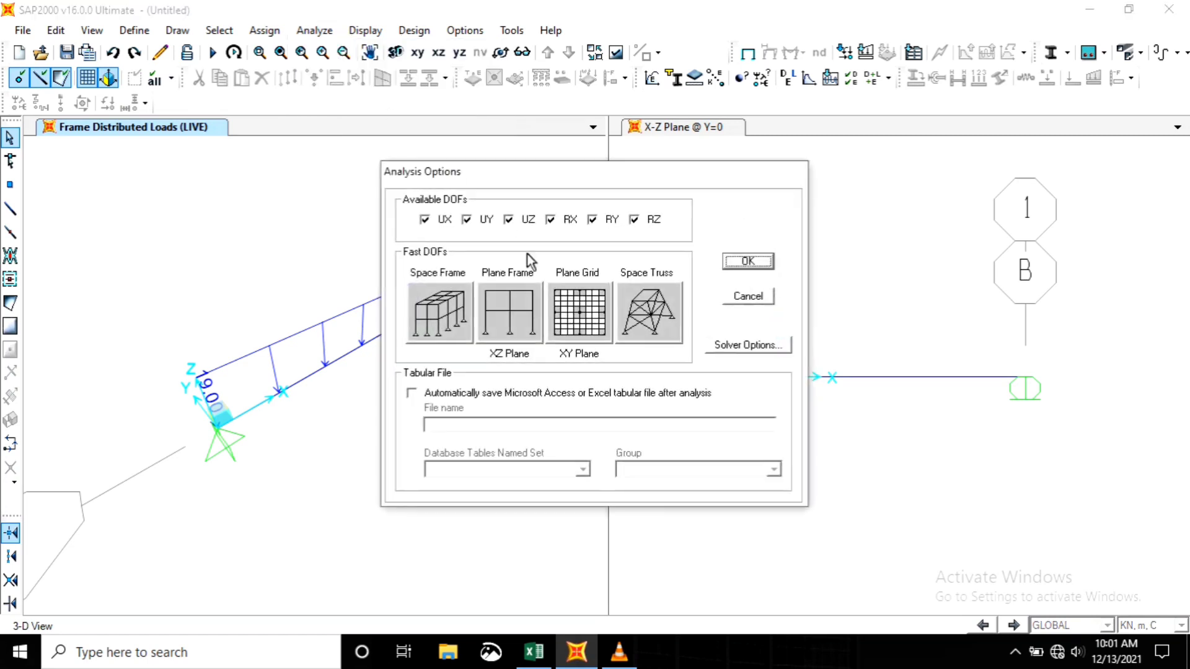
{"action": "left_click", "coordinate": [517, 336]}
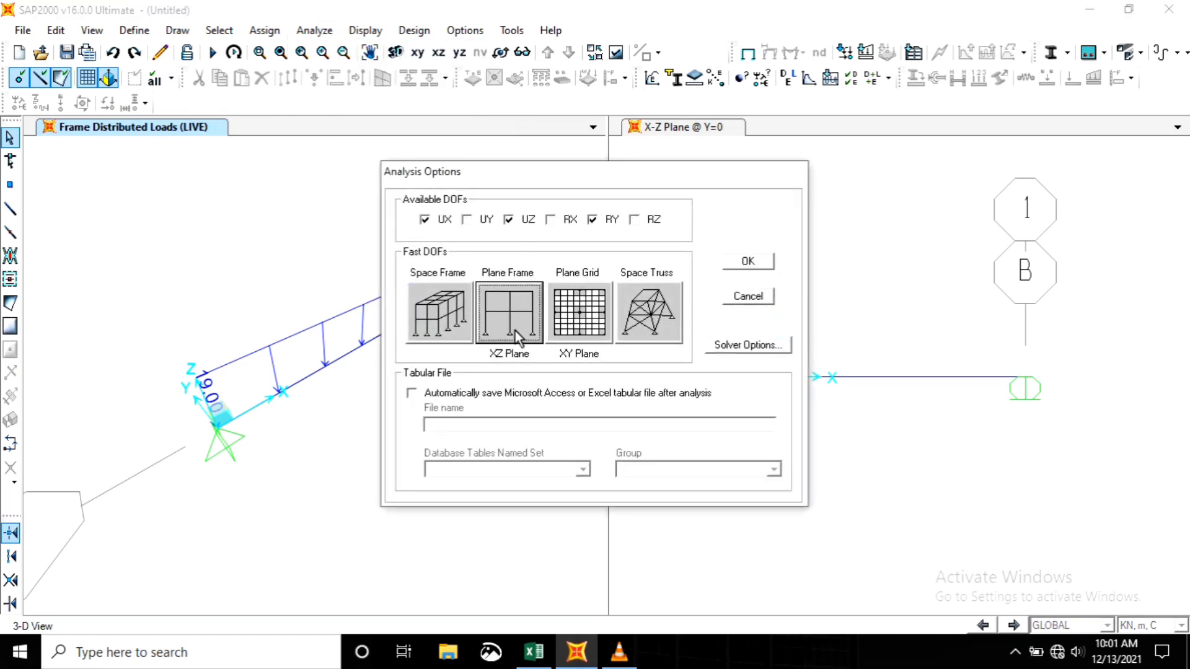
{"action": "left_click", "coordinate": [753, 260]}
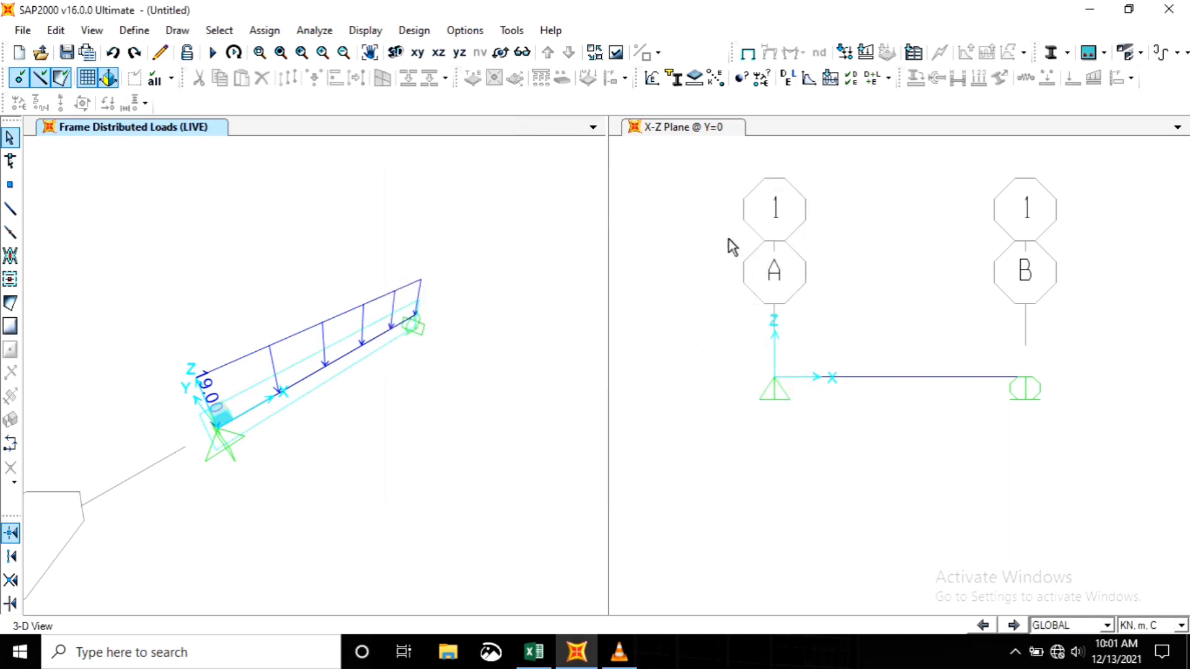
- Set the MODAL load case to Do Not Run and try to run the analysis without saving the model
{"action": "left_click", "coordinate": [234, 52]}
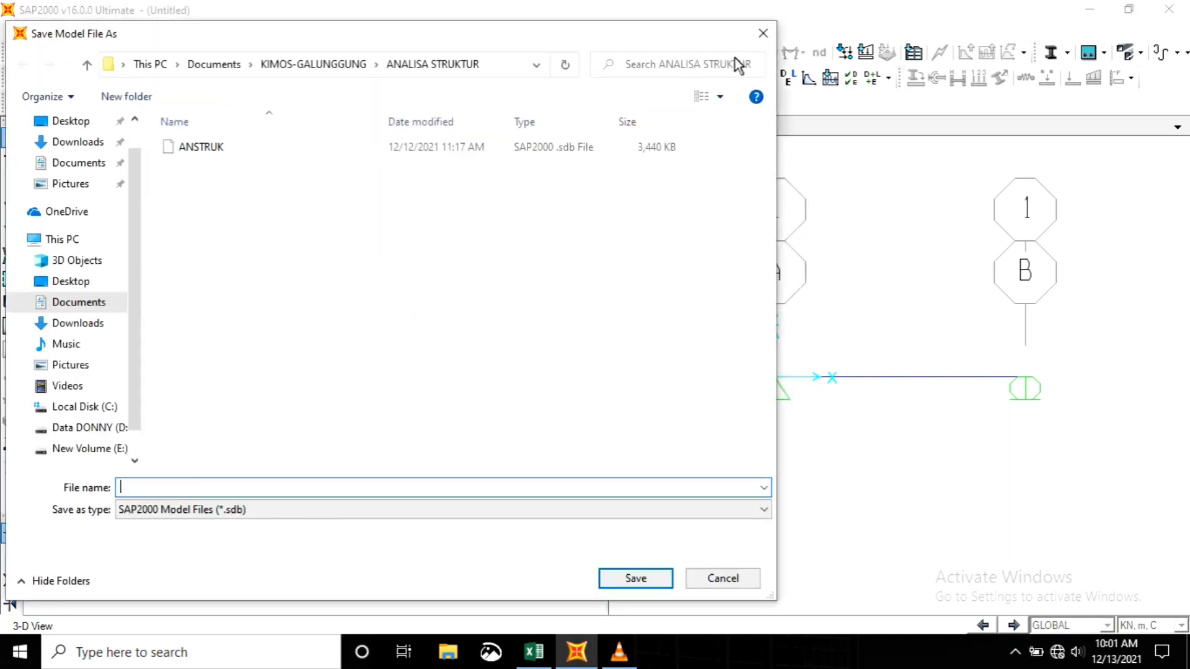
{"action": "left_click", "coordinate": [772, 34]}
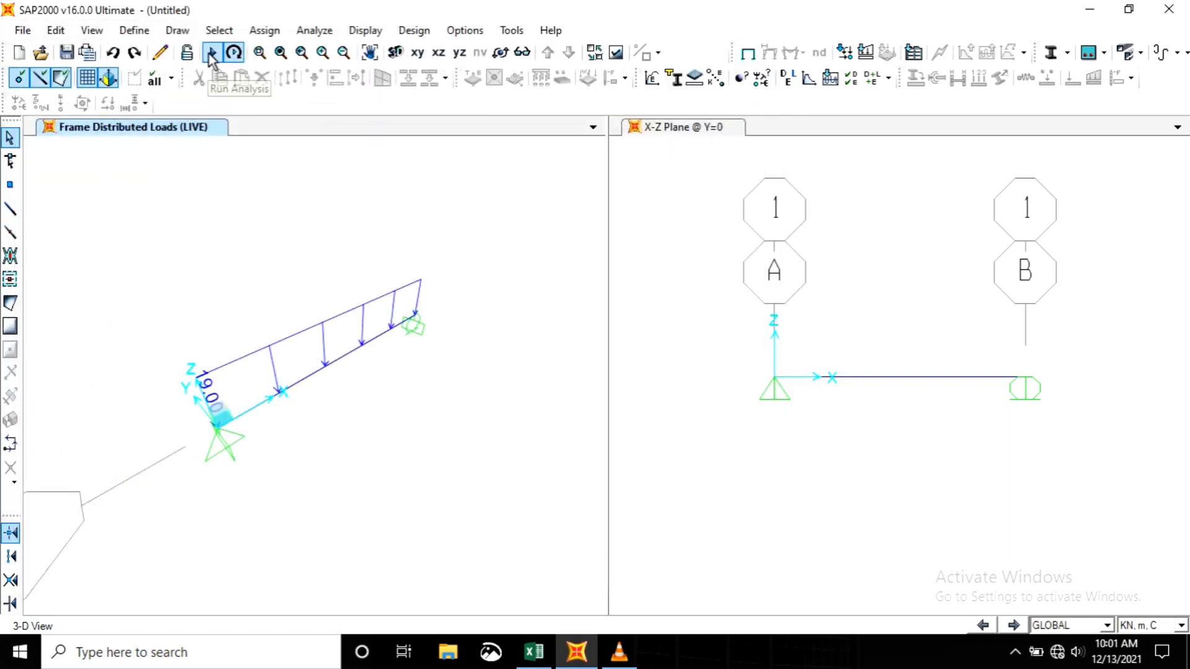
{"action": "left_click", "coordinate": [316, 32]}
{"action": "left_click", "coordinate": [356, 131]}
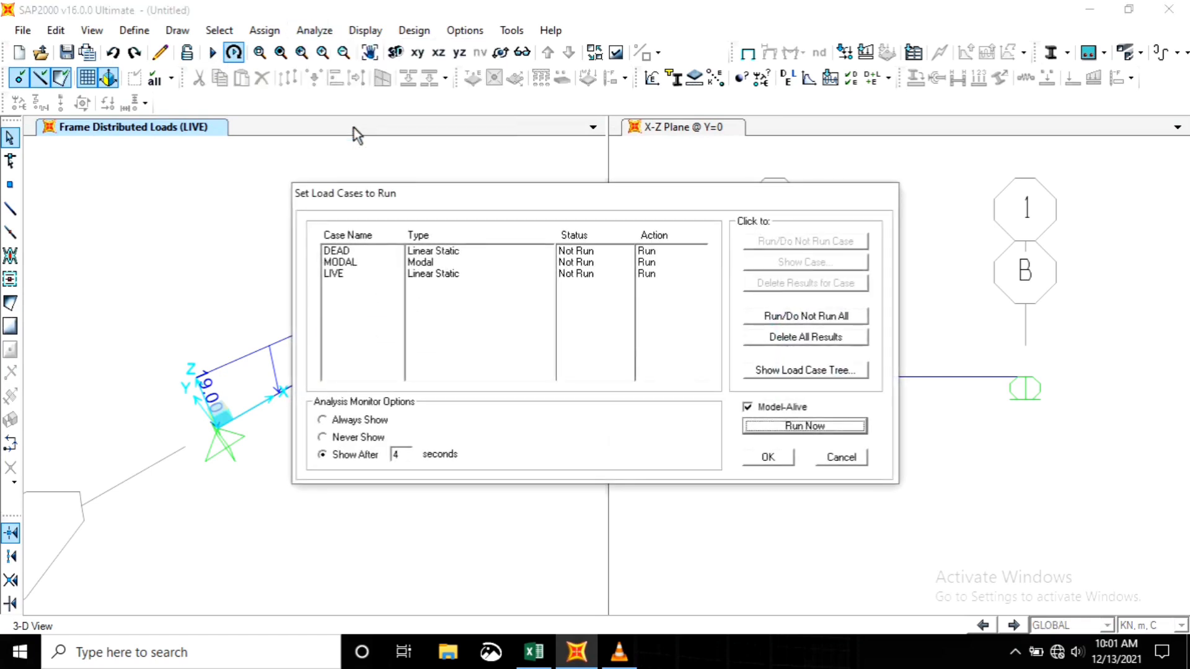
{"action": "left_click", "coordinate": [354, 262]}
{"action": "left_click", "coordinate": [786, 242]}
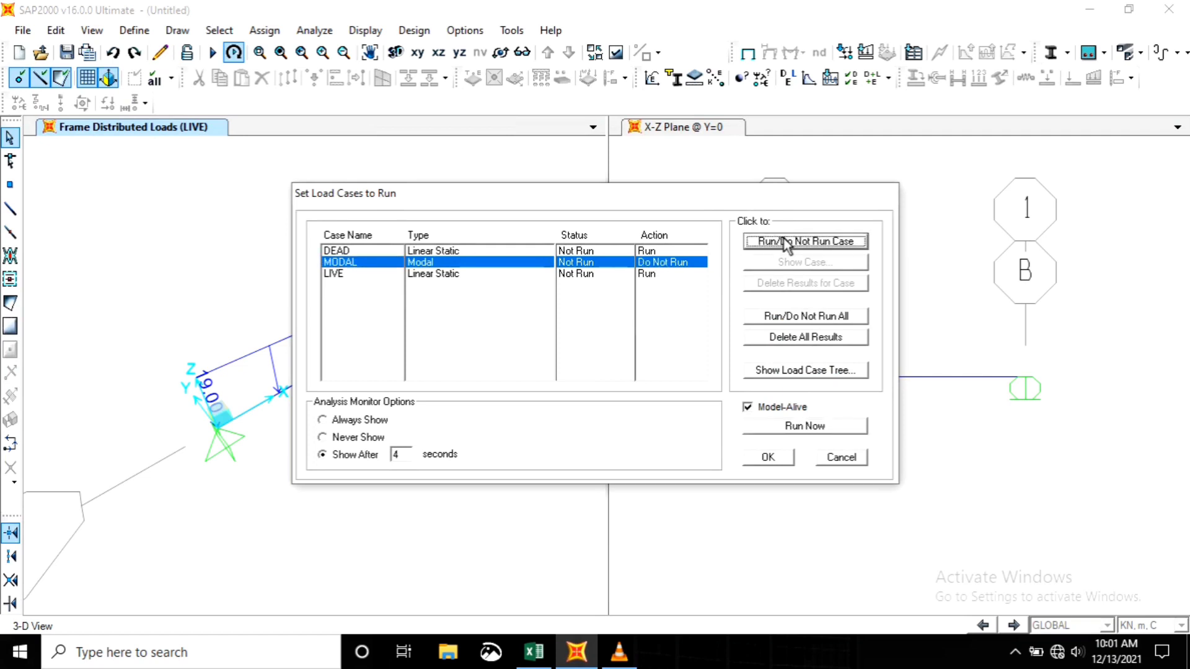
{"action": "left_click", "coordinate": [790, 427]}
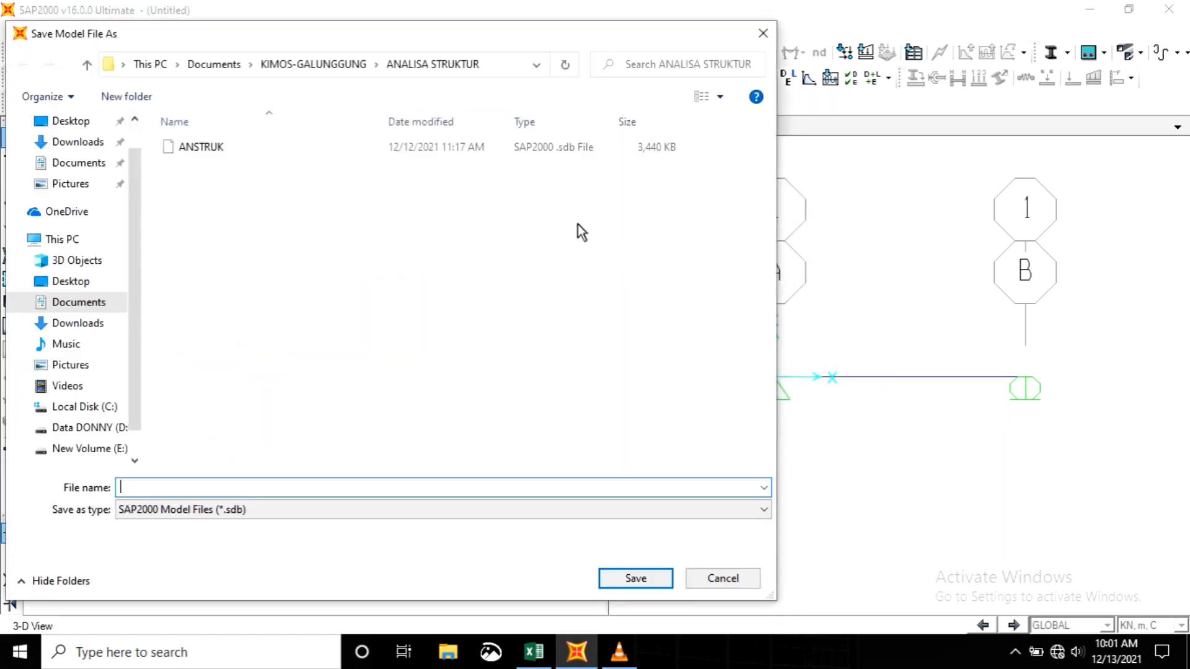
{"action": "left_click", "coordinate": [763, 32]}
- Turn off the Model-Alive option in the analysis run settings, leaving DEAD and LIVE set to Run
{"action": "left_click", "coordinate": [323, 36]}
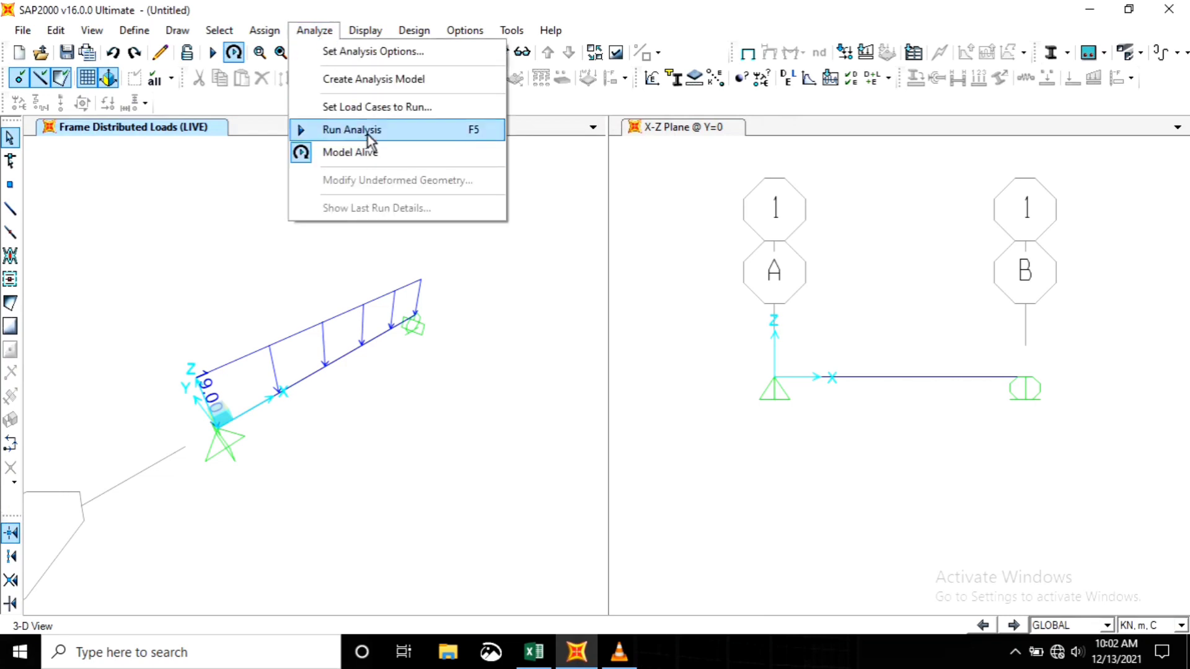
{"action": "left_click", "coordinate": [366, 131]}
{"action": "left_click", "coordinate": [763, 407]}
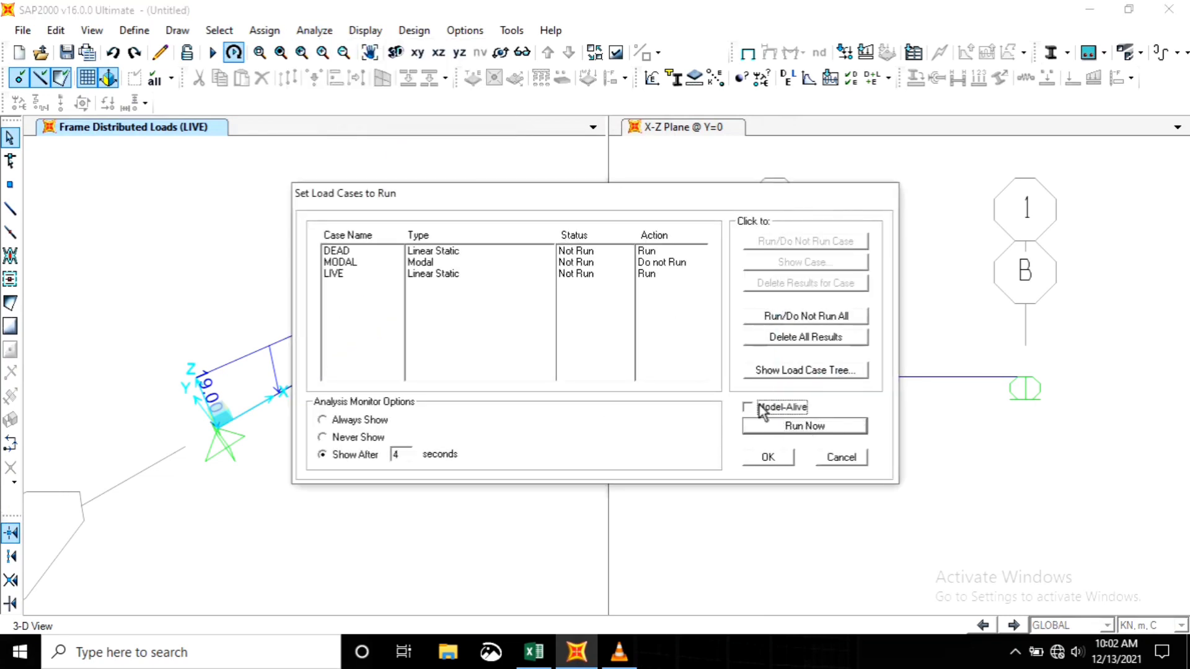
{"action": "left_click", "coordinate": [752, 409]}
{"action": "left_click", "coordinate": [751, 409]}
{"action": "left_click", "coordinate": [349, 255]}
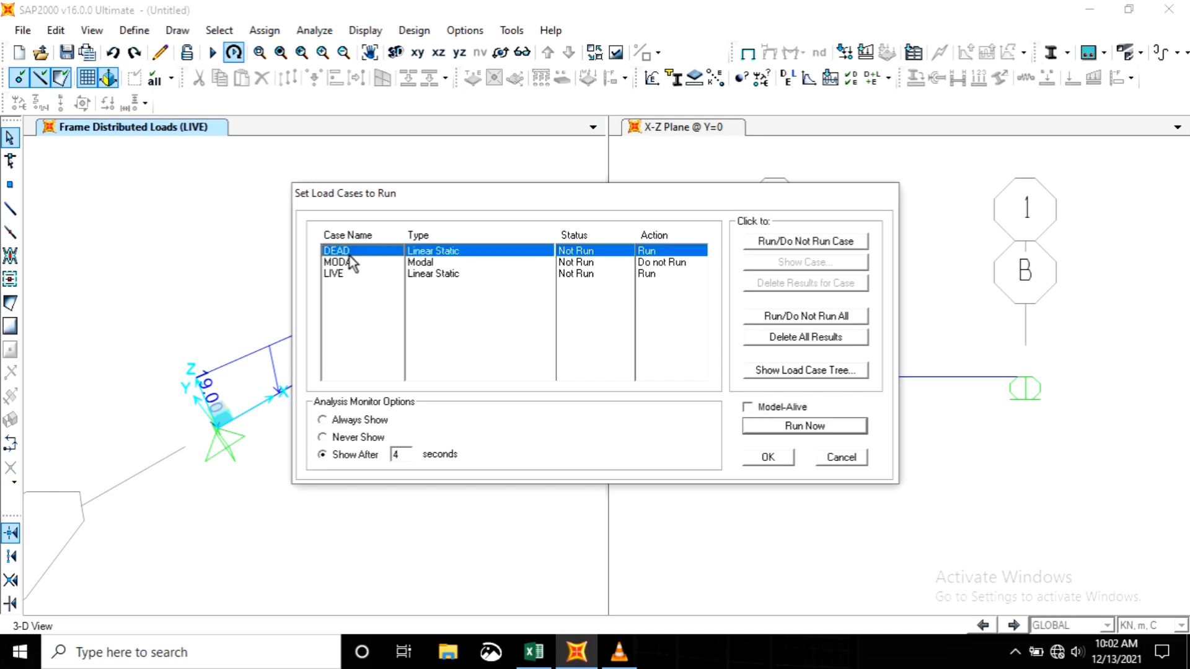
{"action": "left_click", "coordinate": [772, 411]}
{"action": "left_click", "coordinate": [771, 410]}
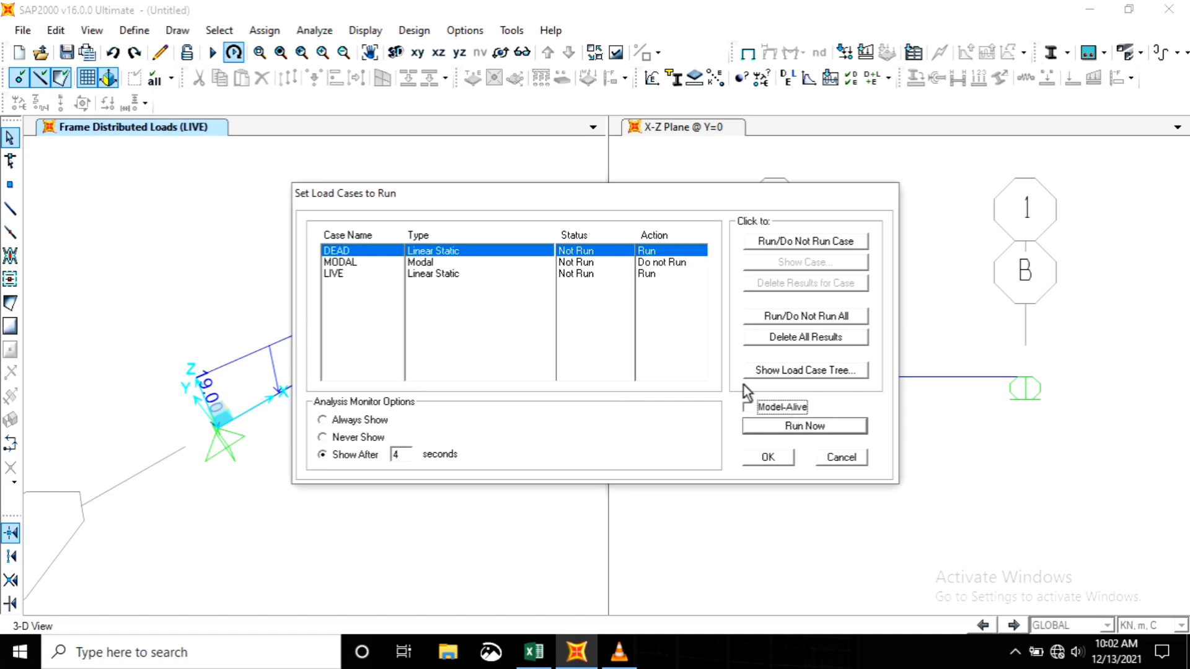
{"action": "left_click", "coordinate": [588, 262]}
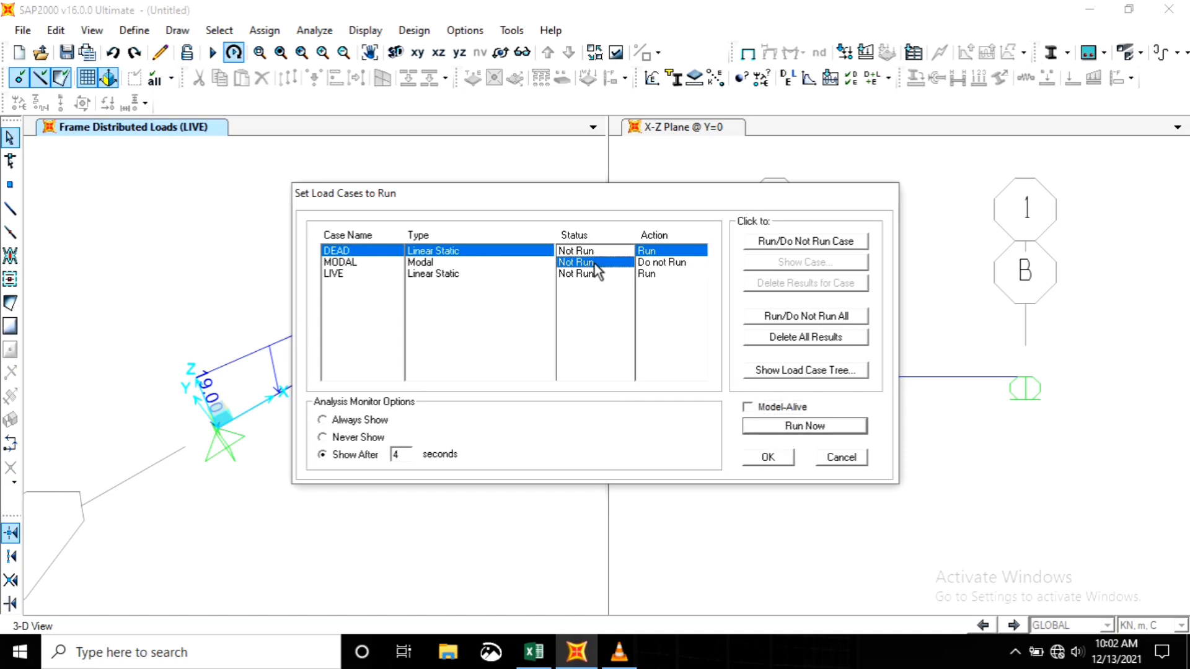
- Run the analysis, saving the model as BEAM in the Documents folder
{"action": "left_click", "coordinate": [817, 427]}
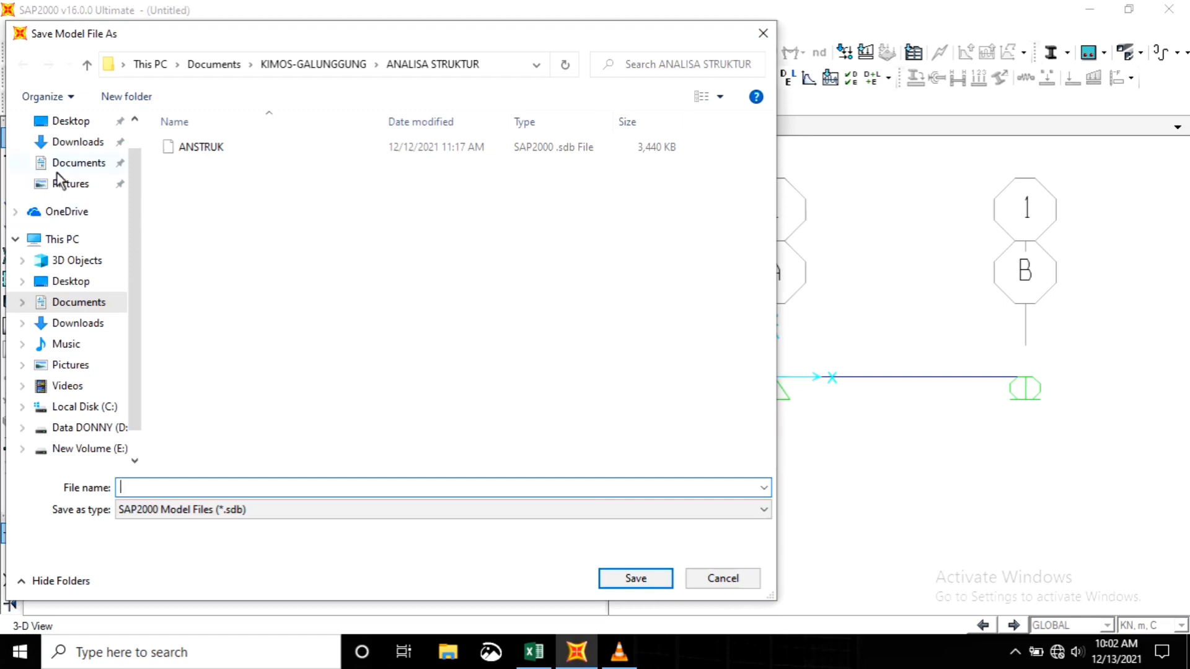
{"action": "left_click", "coordinate": [62, 165]}
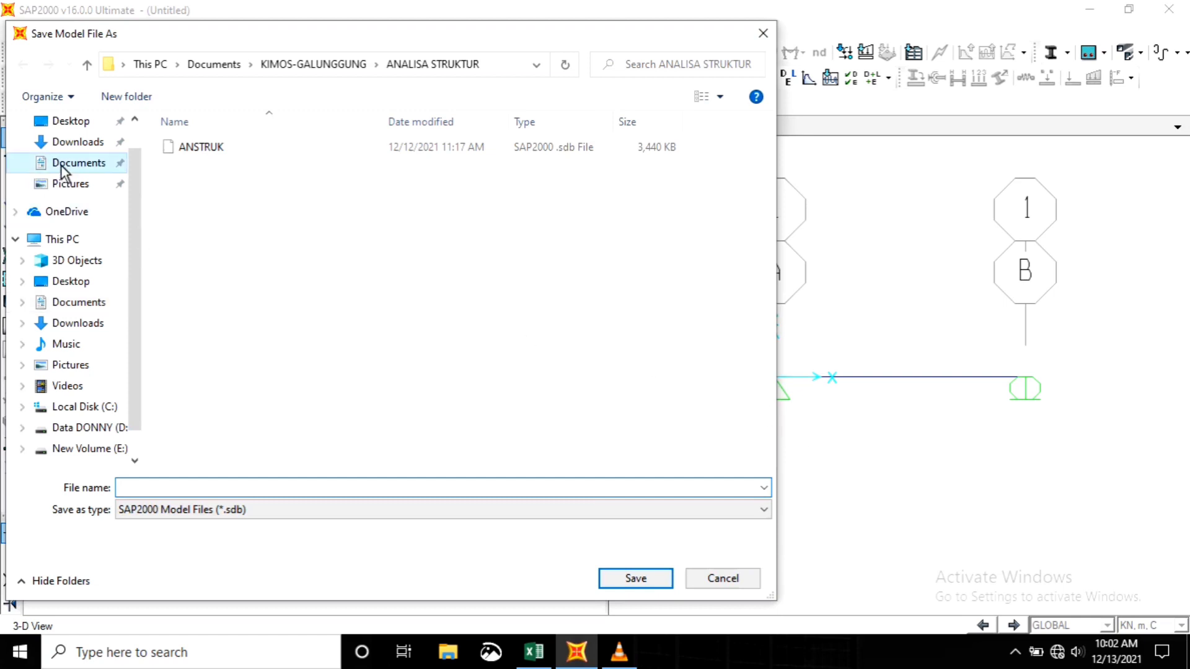
{"action": "left_click", "coordinate": [275, 486]}
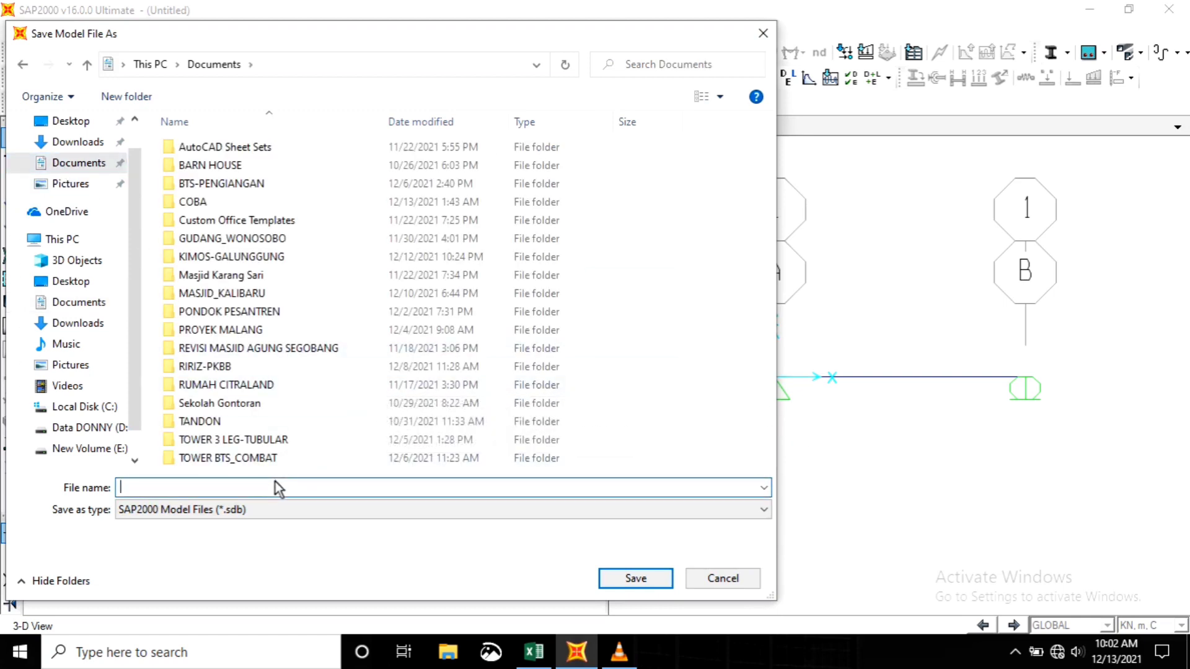
{"action": "type", "text": "BEAM"}
{"action": "left_click", "coordinate": [622, 585]}
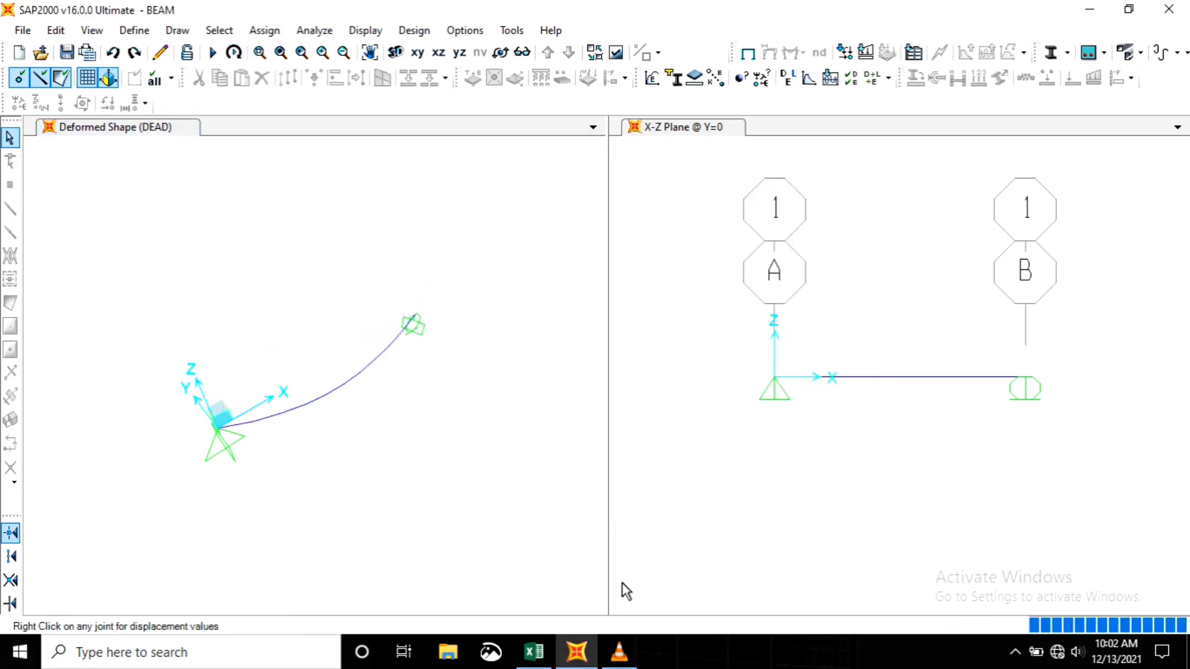
- Display the beam's Moment 3-3 diagram for COMB1 in the X-Z view with values shown on the diagram
{"action": "left_click", "coordinate": [709, 340]}
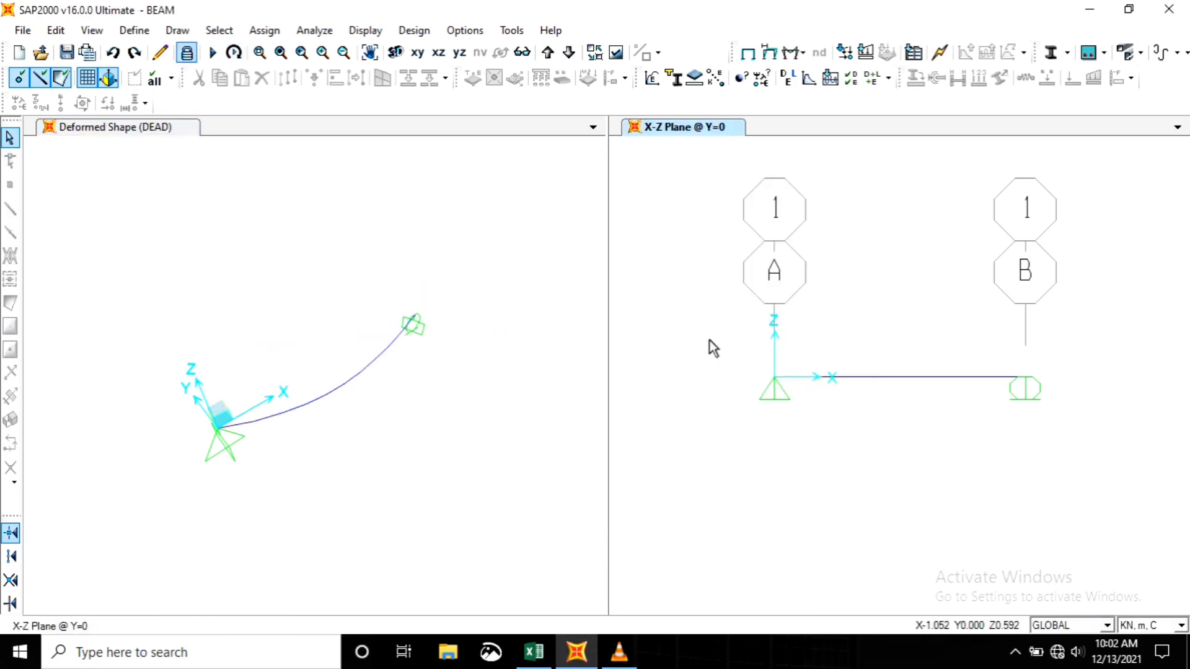
{"action": "left_click", "coordinate": [799, 57]}
{"action": "left_click", "coordinate": [808, 92]}
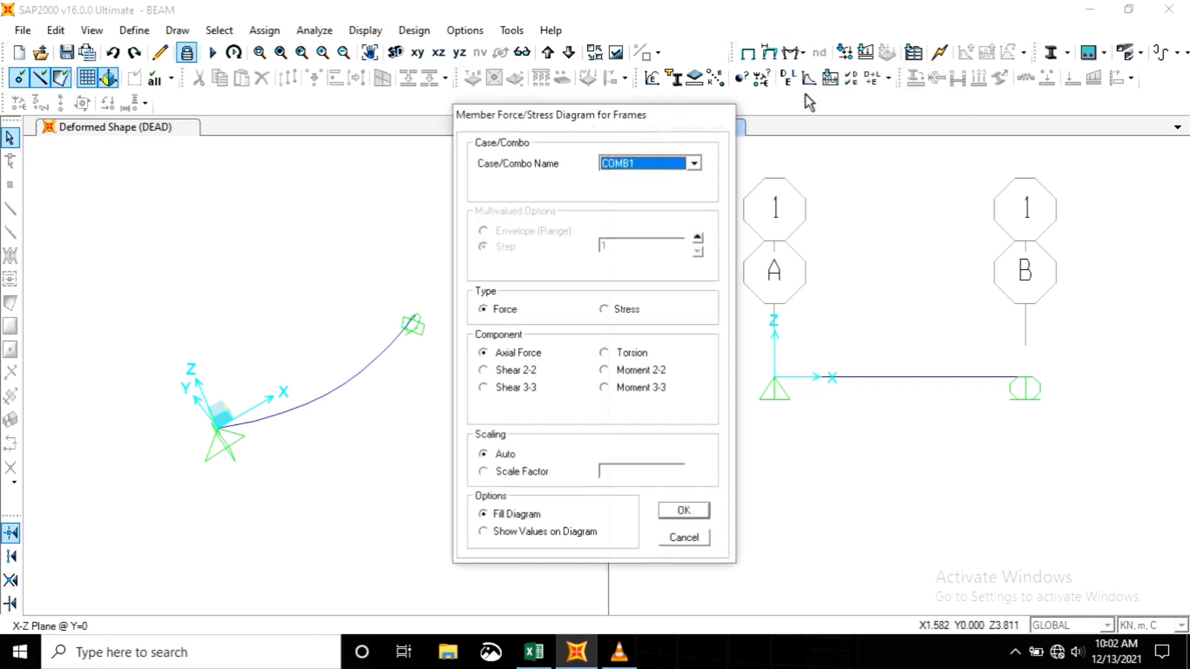
{"action": "left_click", "coordinate": [623, 389]}
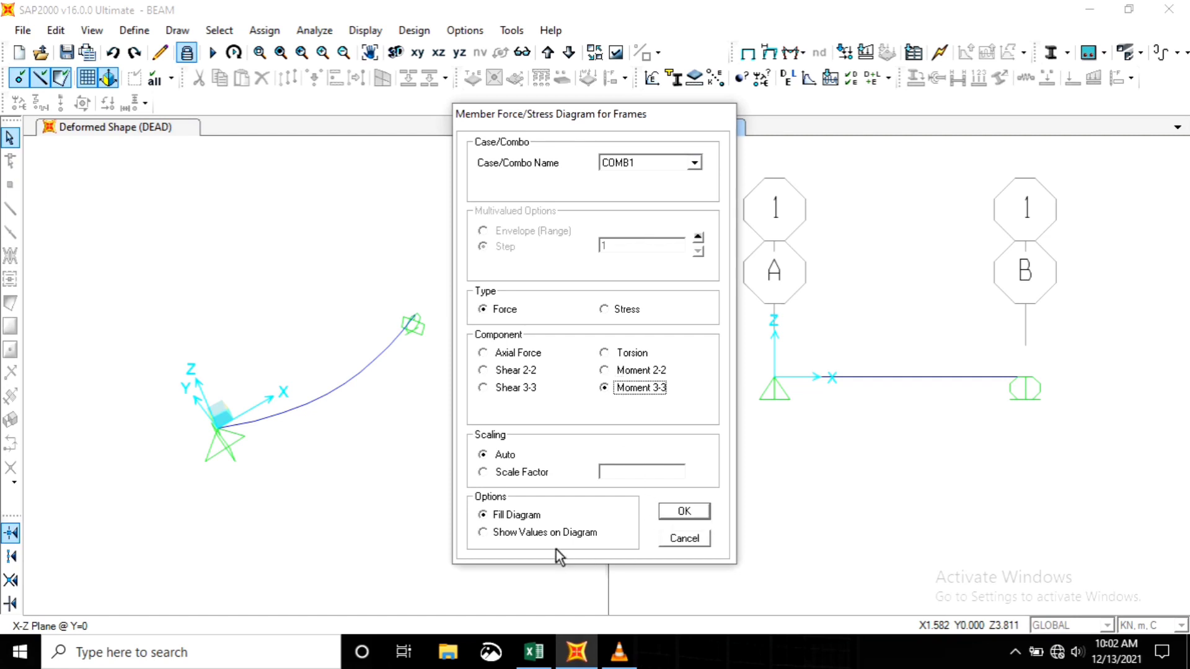
{"action": "left_click", "coordinate": [570, 533]}
{"action": "left_click", "coordinate": [684, 511]}
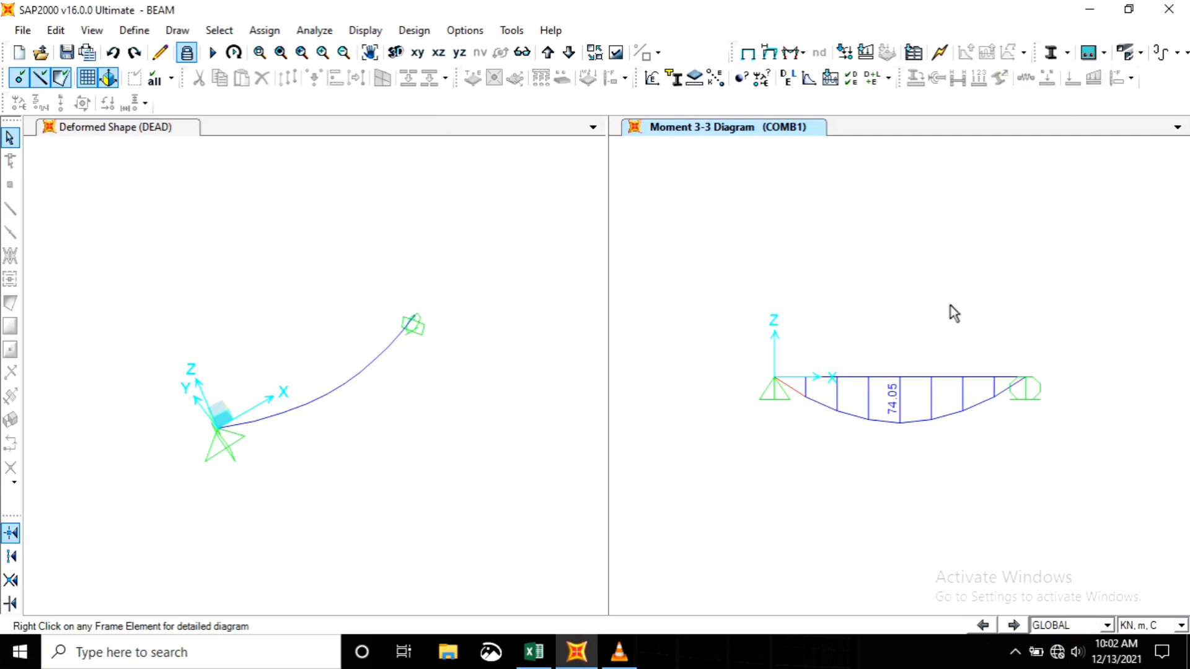
- Set the concrete frame design code to ACI 318-08/IBC2009 in the design preferences
{"action": "left_click", "coordinate": [1104, 53]}
{"action": "left_click", "coordinate": [1072, 79]}
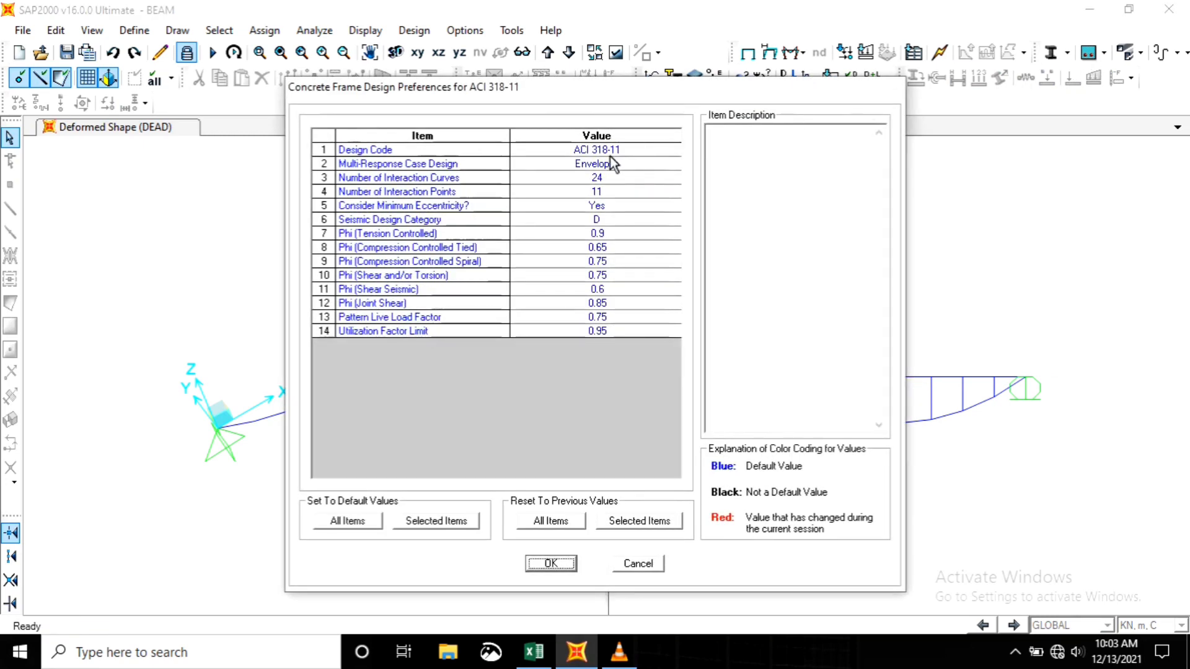
{"action": "left_click", "coordinate": [672, 151]}
{"action": "left_click", "coordinate": [674, 152]}
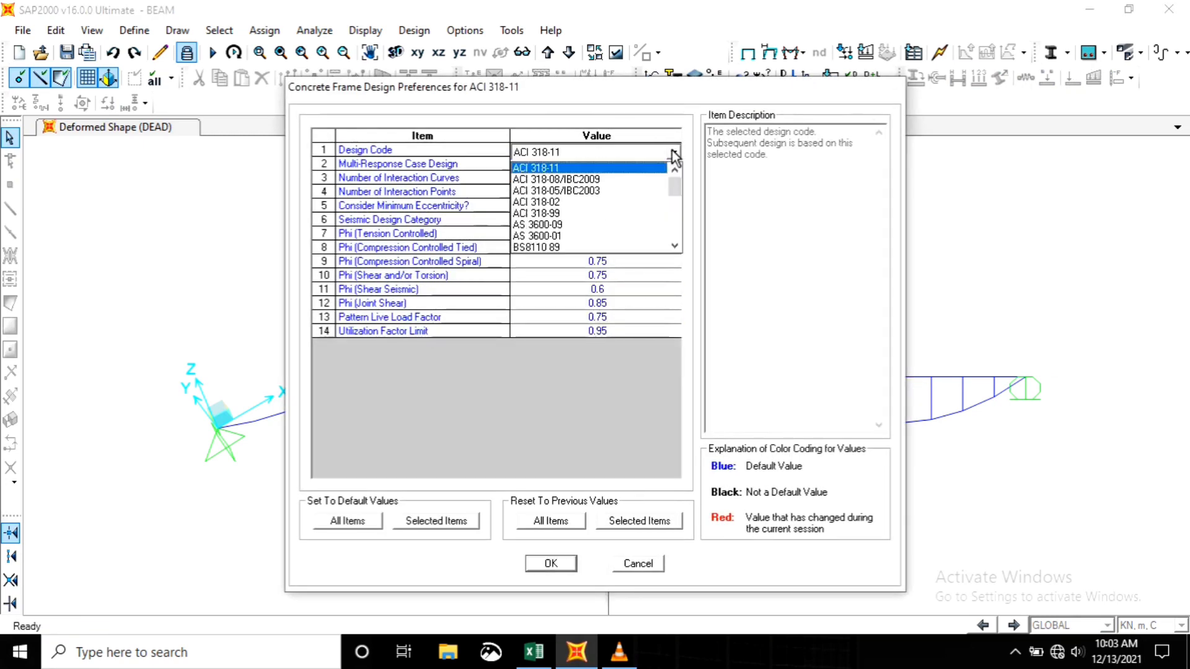
{"action": "left_click", "coordinate": [605, 180]}
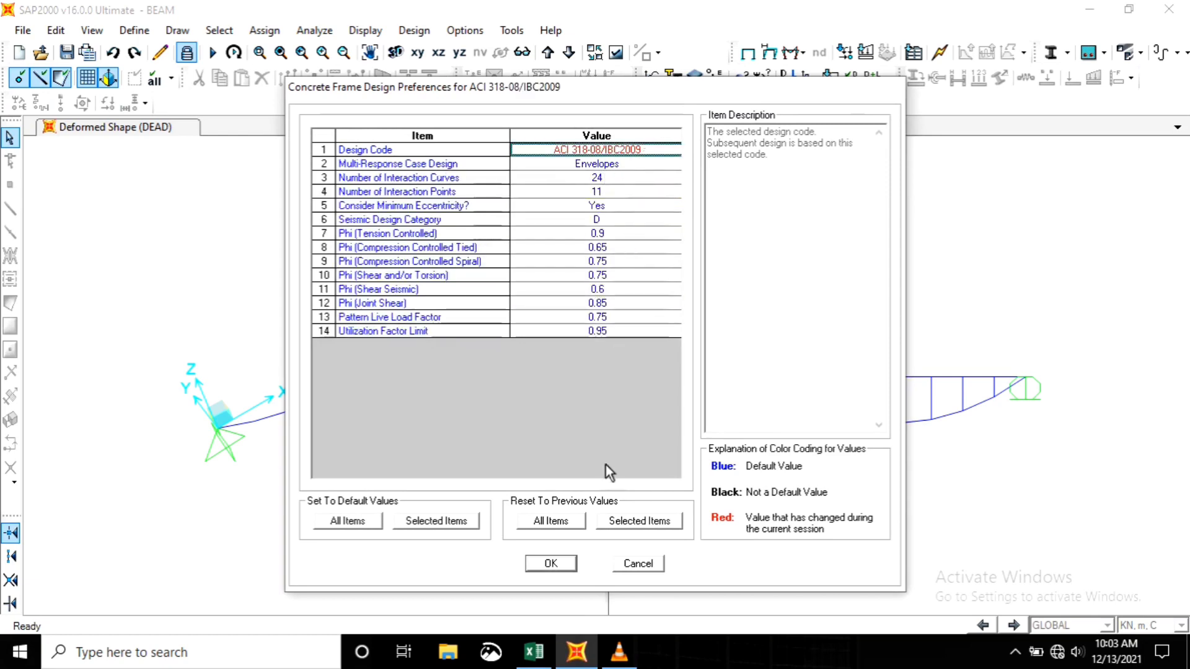
{"action": "left_click", "coordinate": [561, 566]}
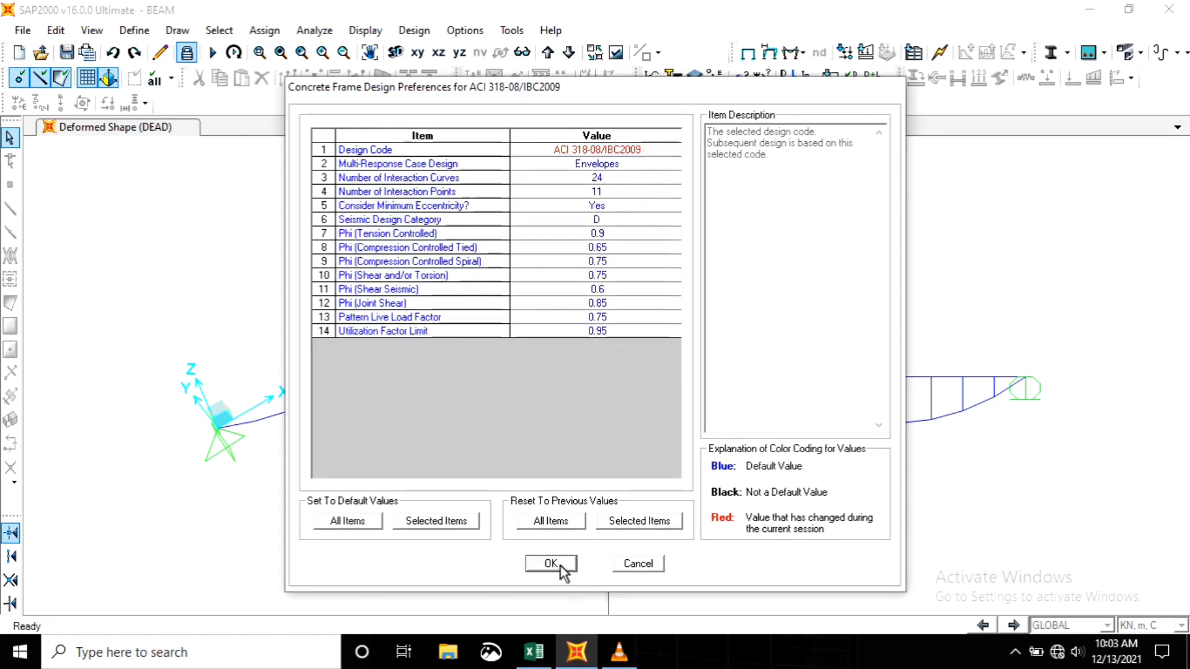
- Add COMB1 to the concrete design load combinations and disable automatic generation of code-based design combinations
{"action": "left_click", "coordinate": [1104, 52]}
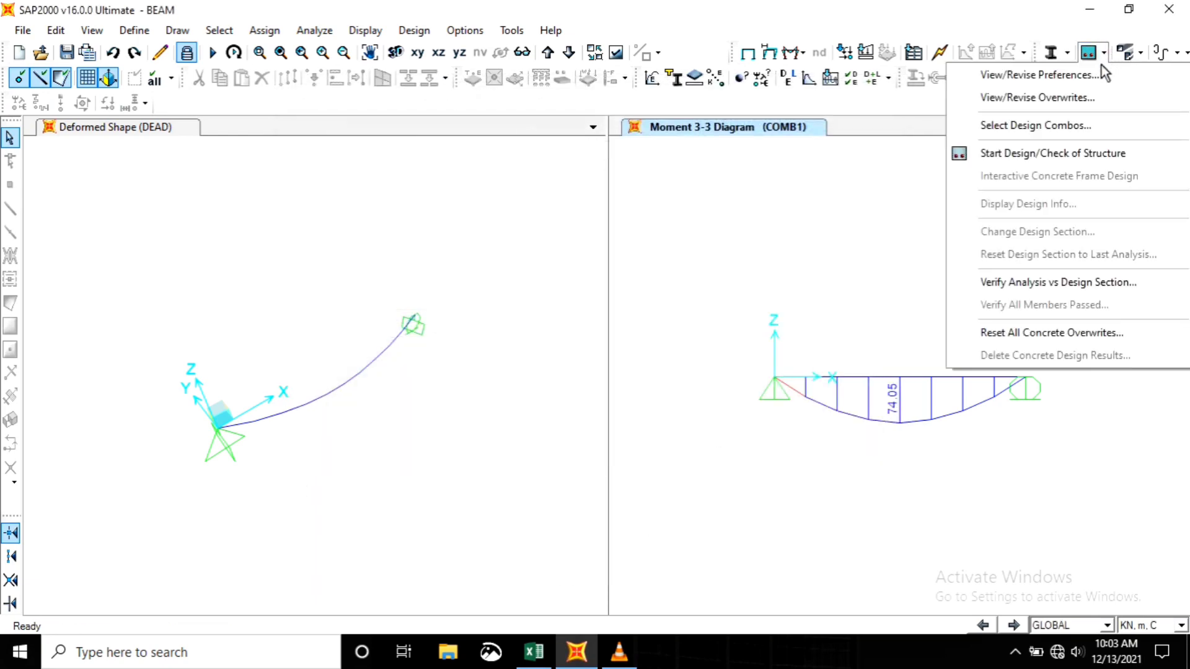
{"action": "left_click", "coordinate": [1043, 128]}
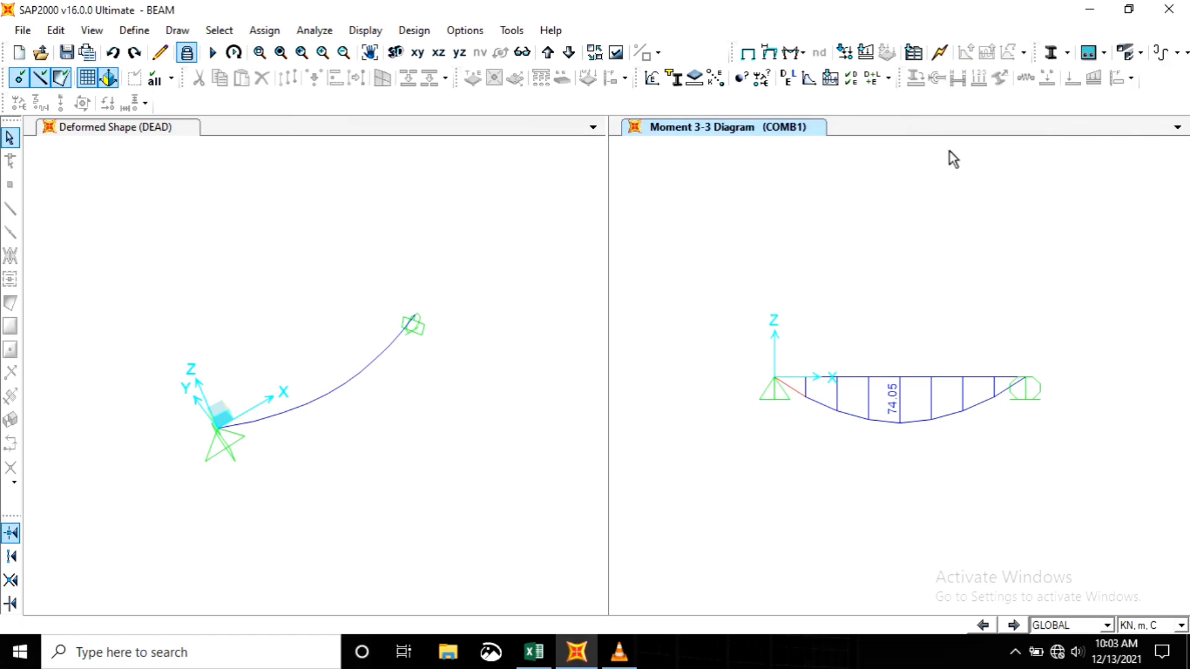
{"action": "left_click", "coordinate": [470, 281]}
{"action": "left_click", "coordinate": [595, 302]}
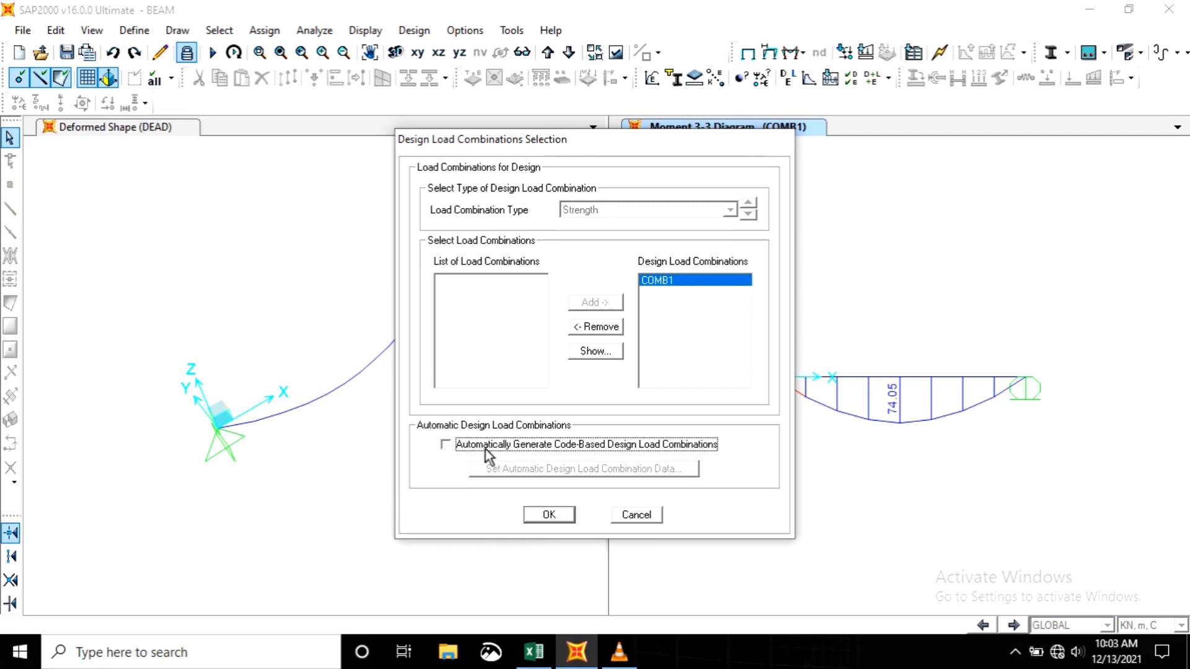
{"action": "left_click", "coordinate": [563, 518]}
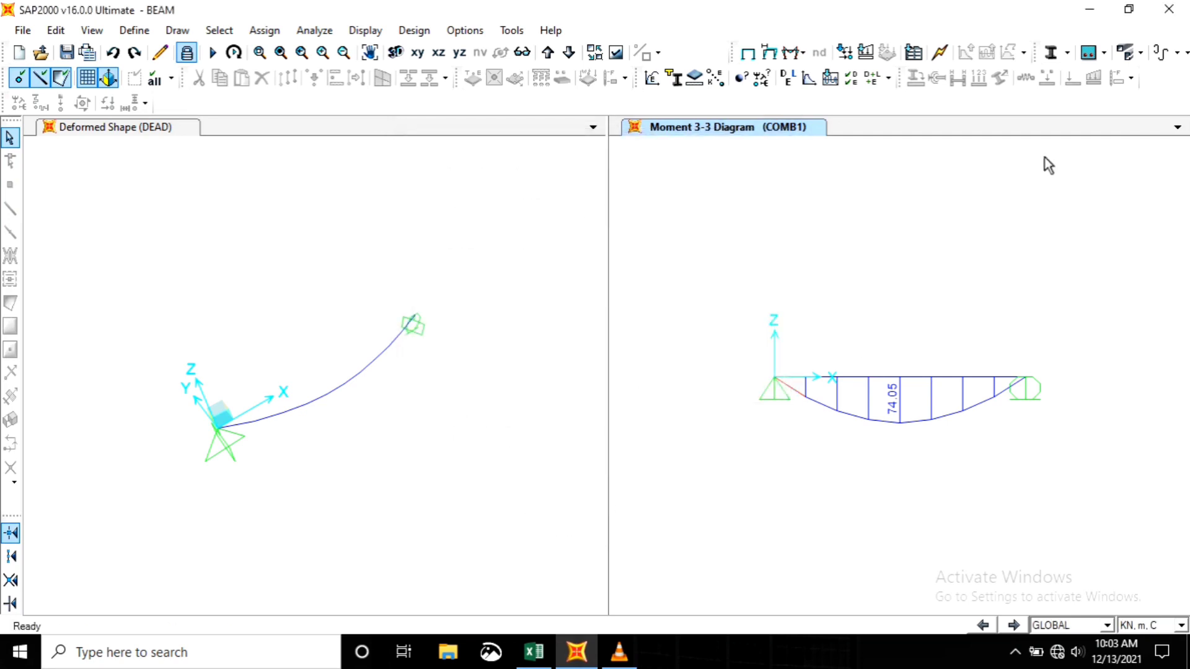
- Run the concrete frame design check and set the display units to Kgf, mm, C
{"action": "left_click", "coordinate": [1091, 57]}
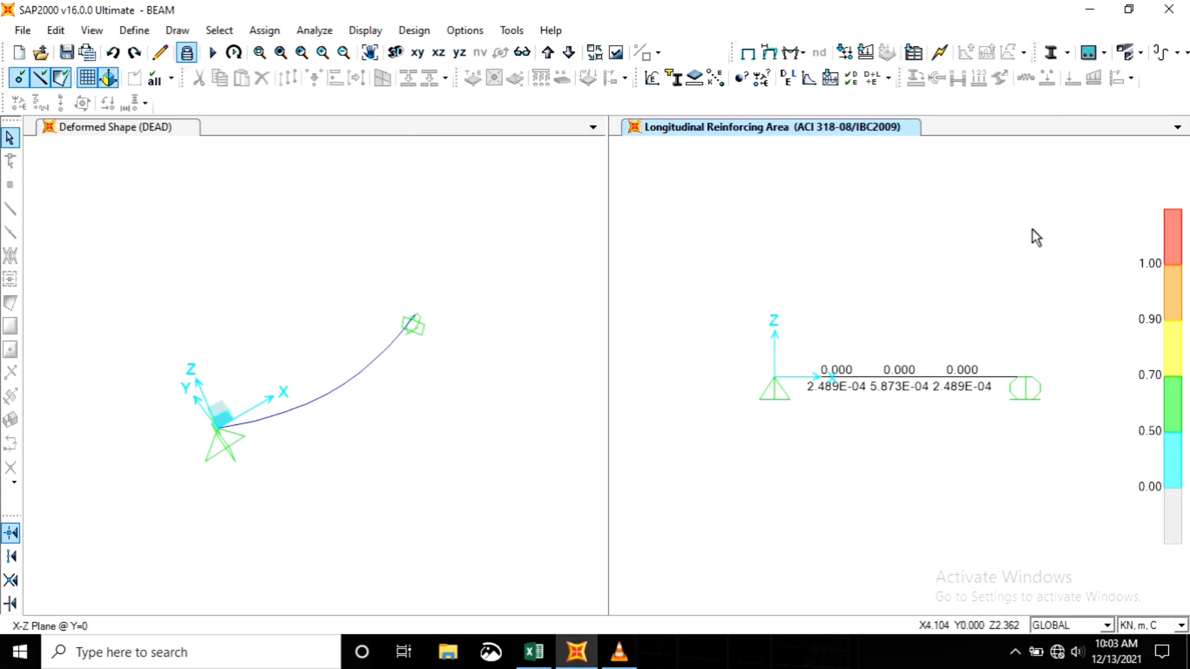
{"action": "left_click", "coordinate": [1139, 631]}
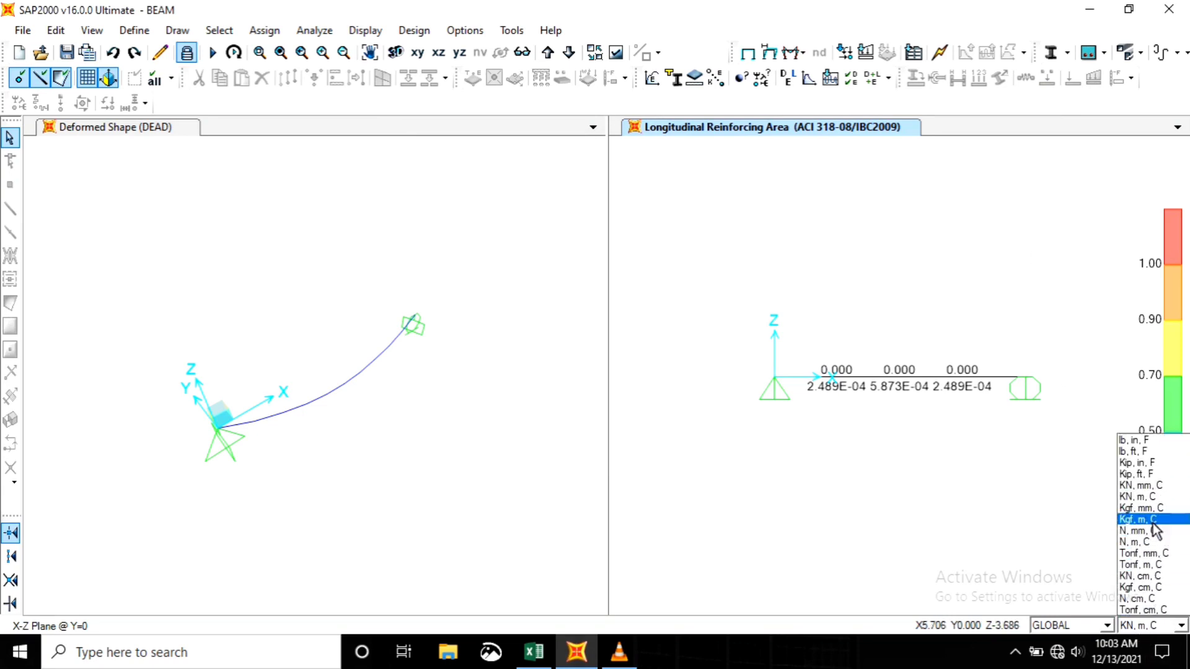
{"action": "left_click", "coordinate": [1143, 508]}
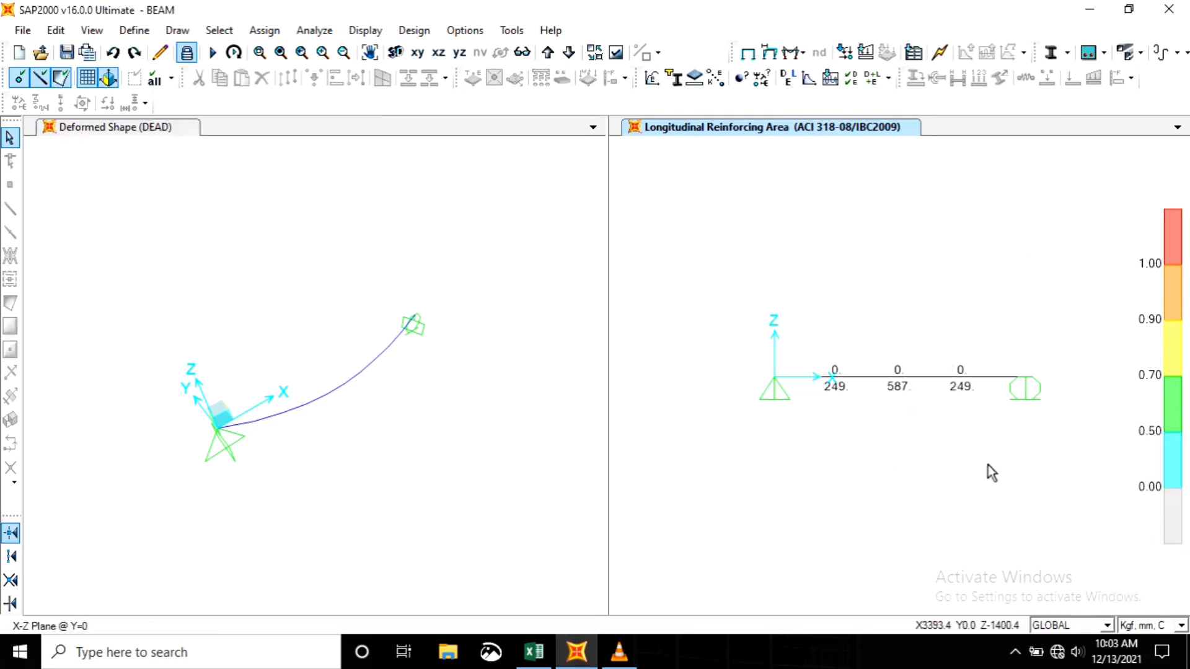